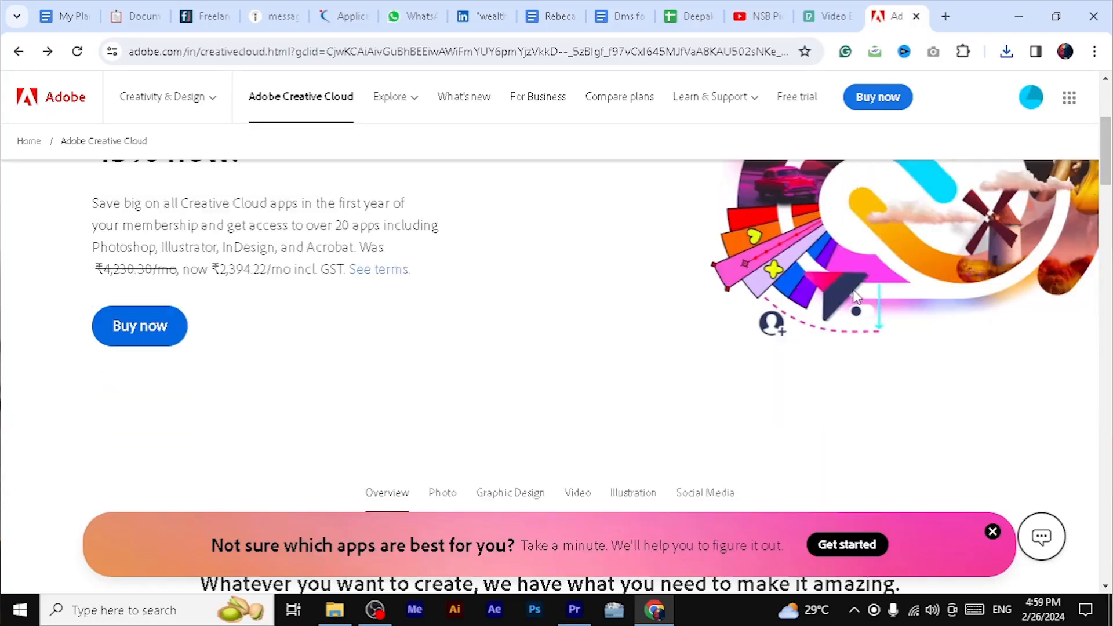
scroll(856, 297, down, 8)
scroll(857, 297, down, 15)
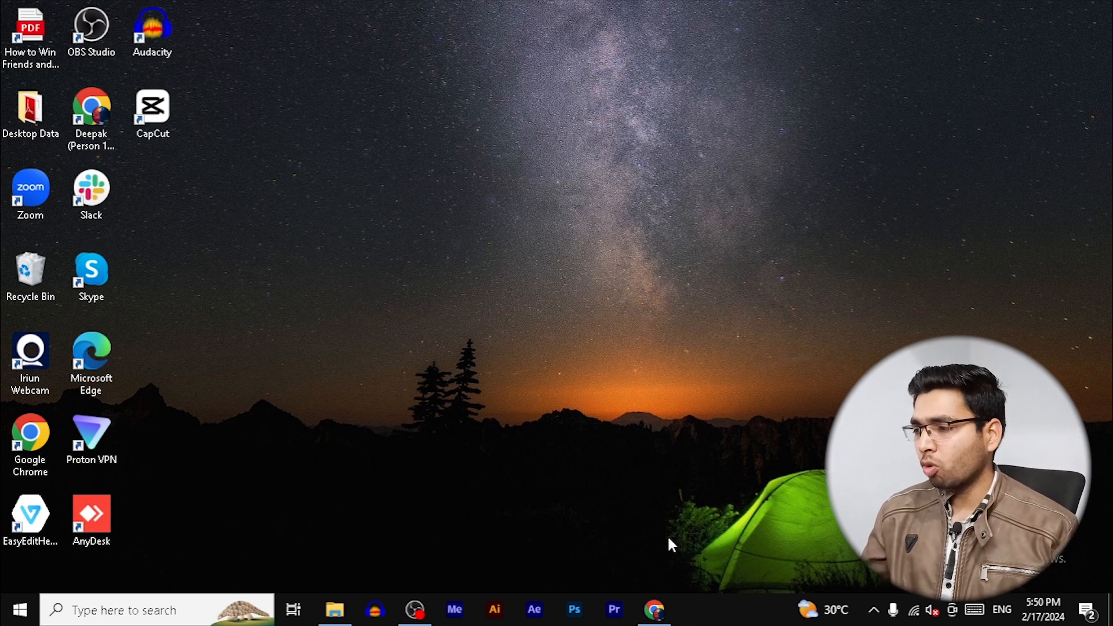
Step: Open Adobe Premiere Pro and start a new project named "Premiere pro class 1"
click(614, 608)
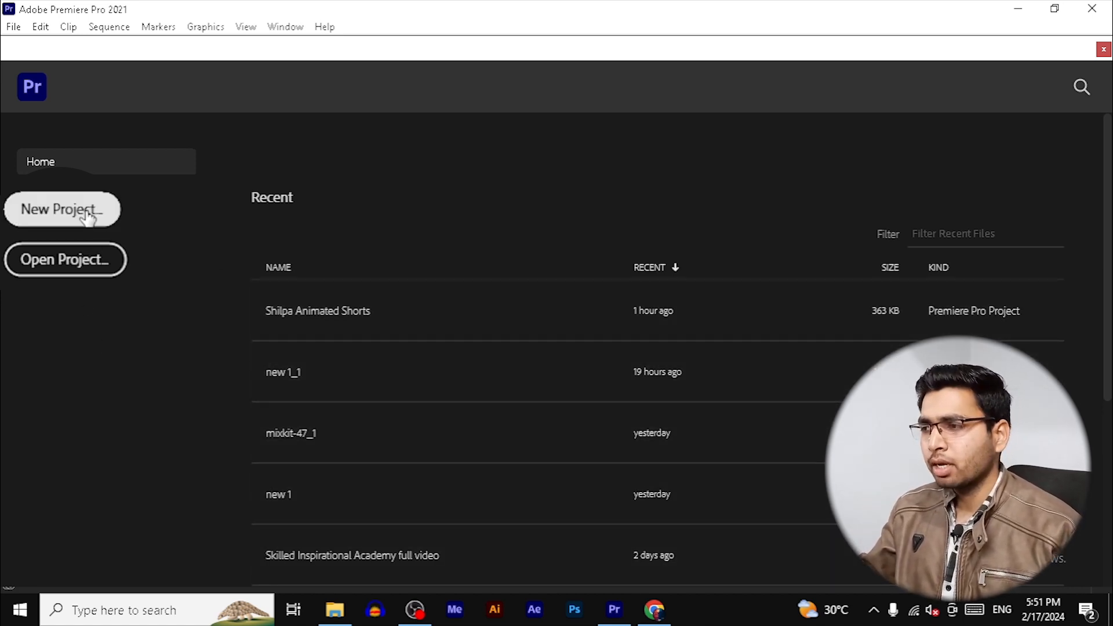
click(88, 217)
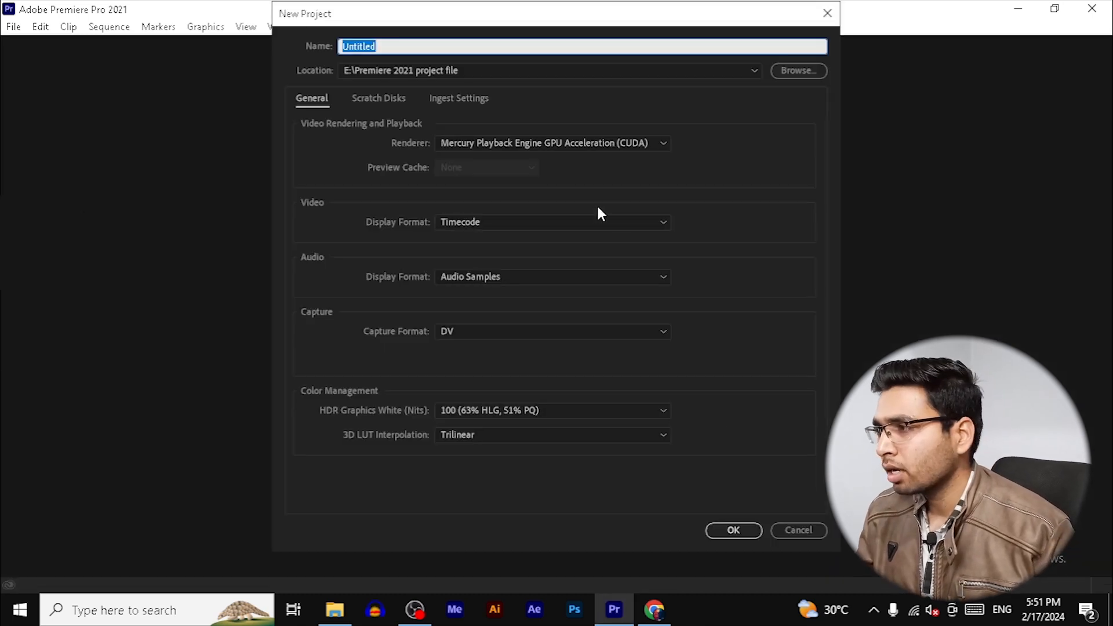
click(393, 45)
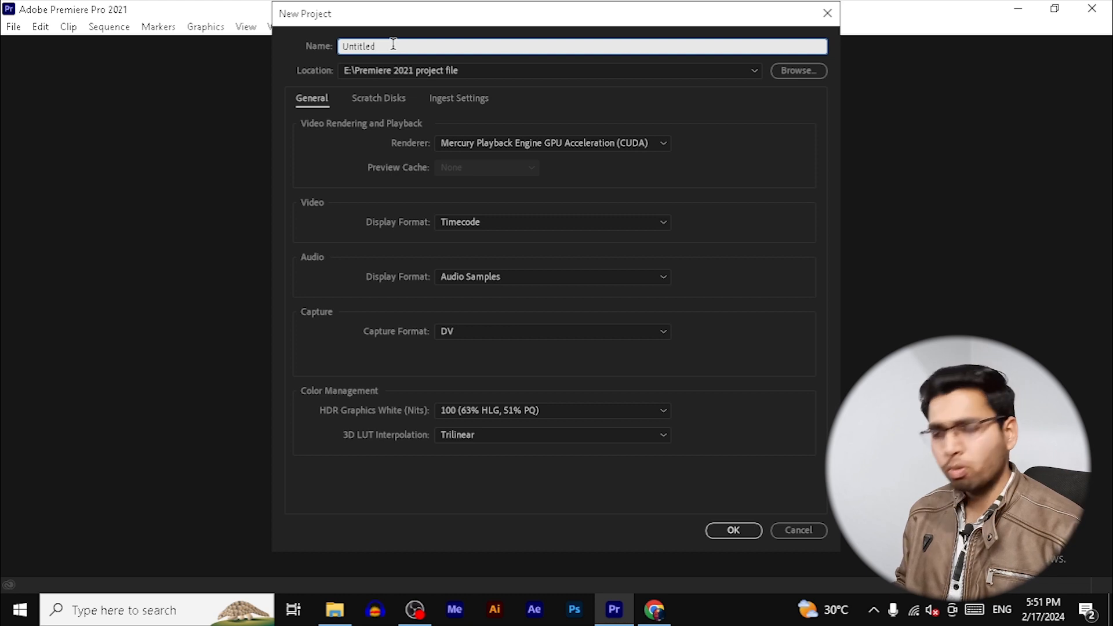
key(BackSpace)
key(BackSpace)
key(BackSpace)
key(BackSpace)
key(BackSpace)
key(BackSpace)
key(BackSpace)
key(BackSpace)
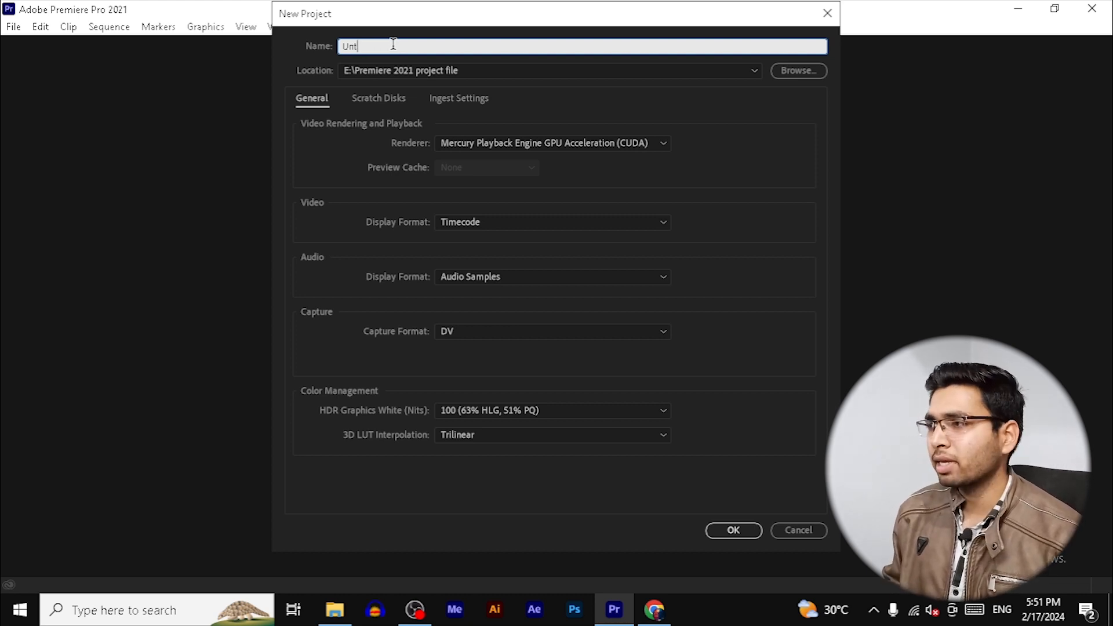
text(Pr)
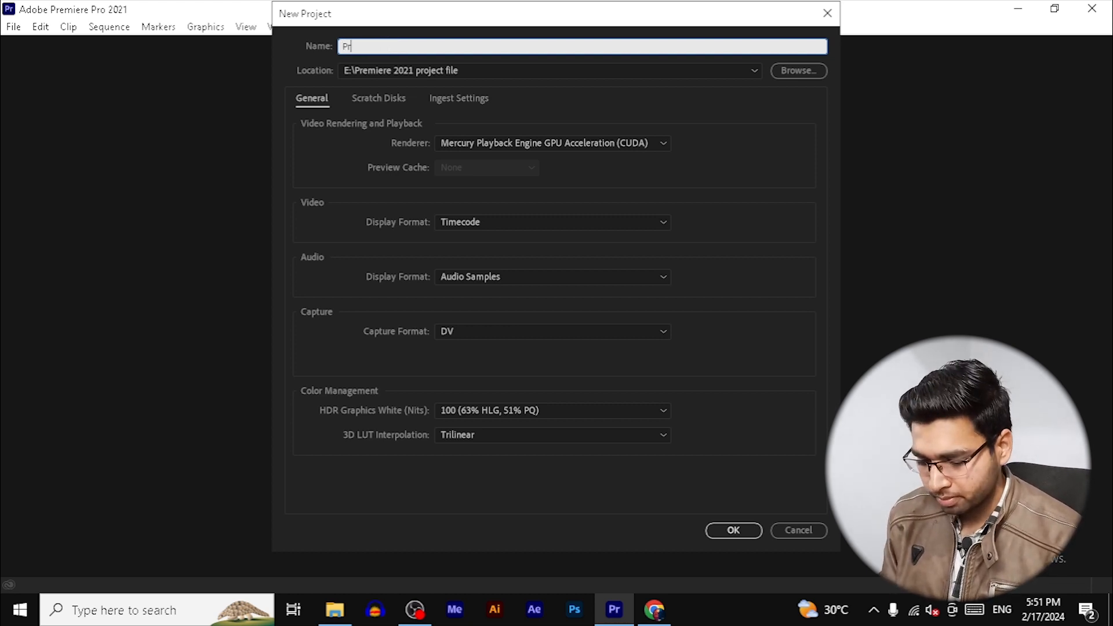
text(emiere pro cl)
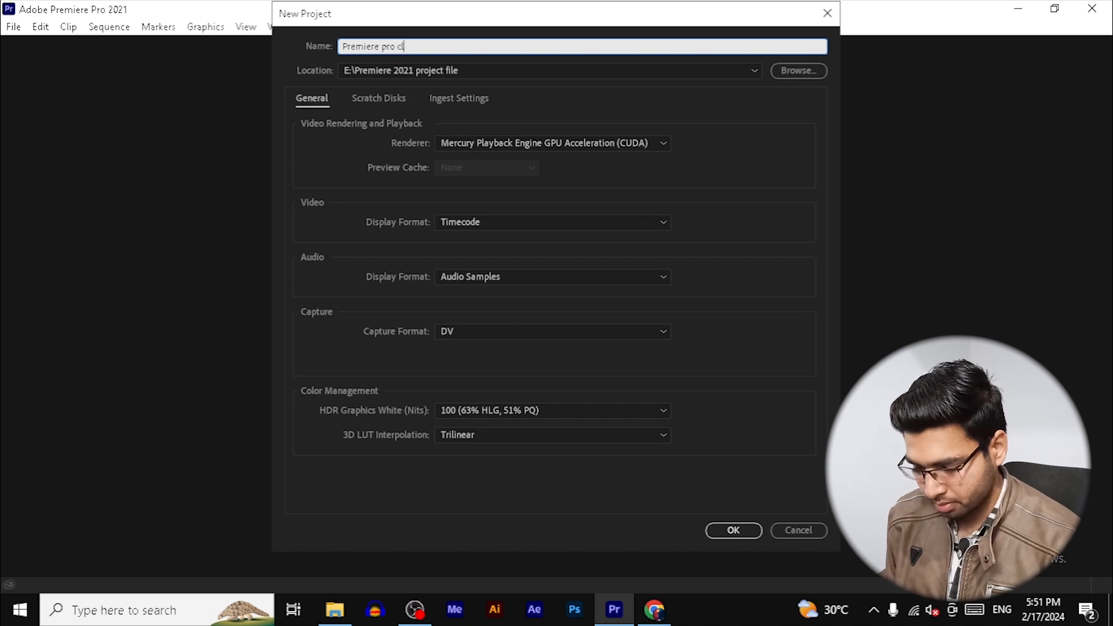
text(ass 1)
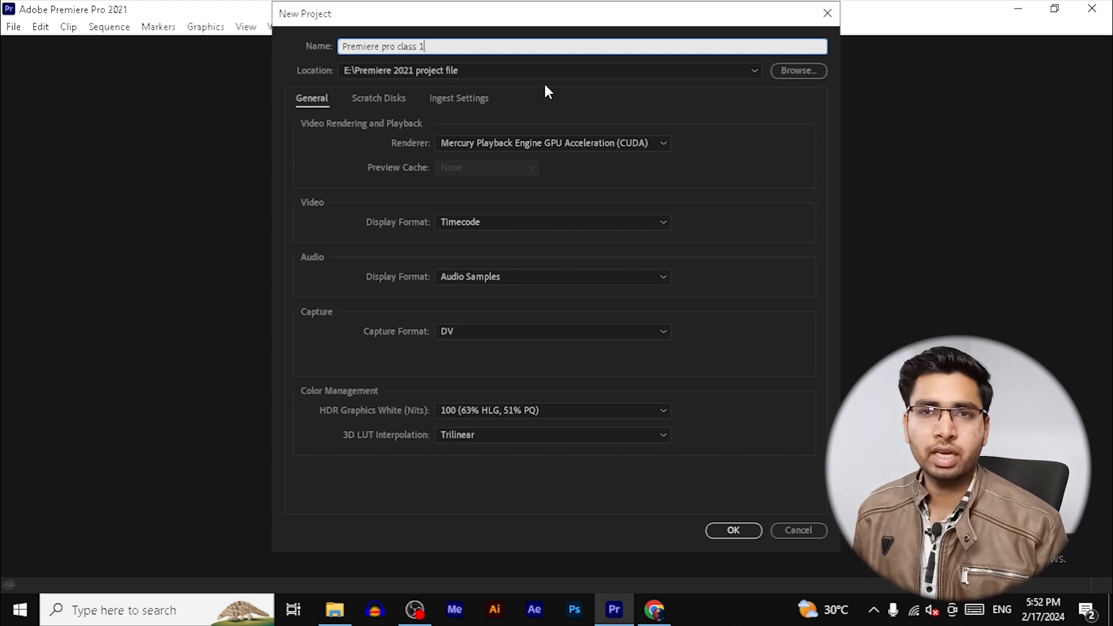
Step: Set the project location to E:\Premiere 2021 project file and the renderer to Mercury Playback Engine GPU Acceleration (CUDA)
click(800, 71)
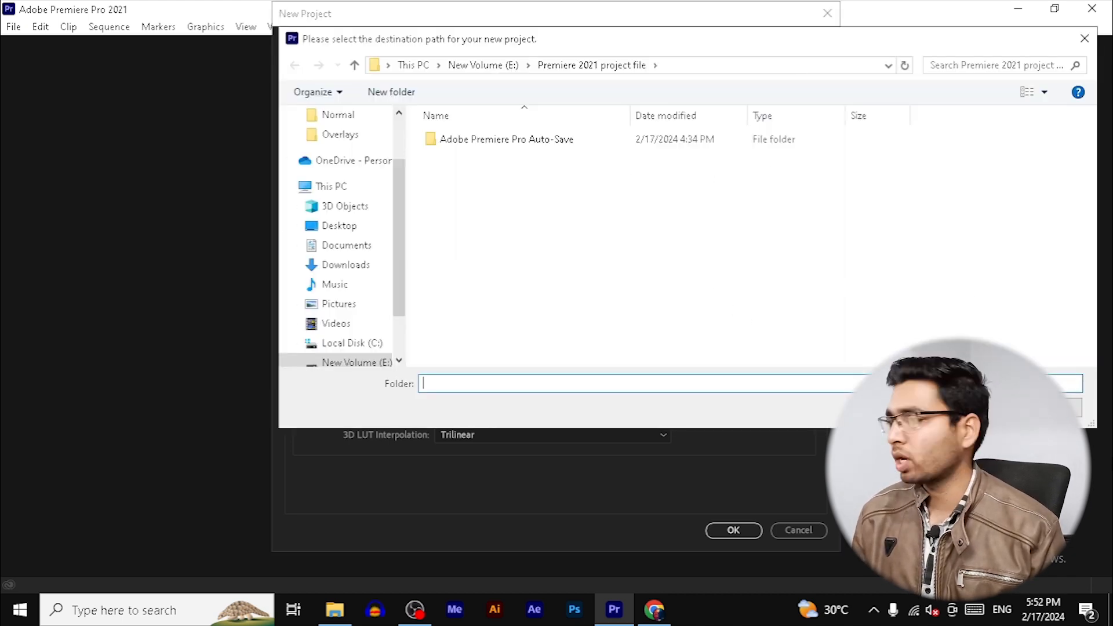
click(1045, 407)
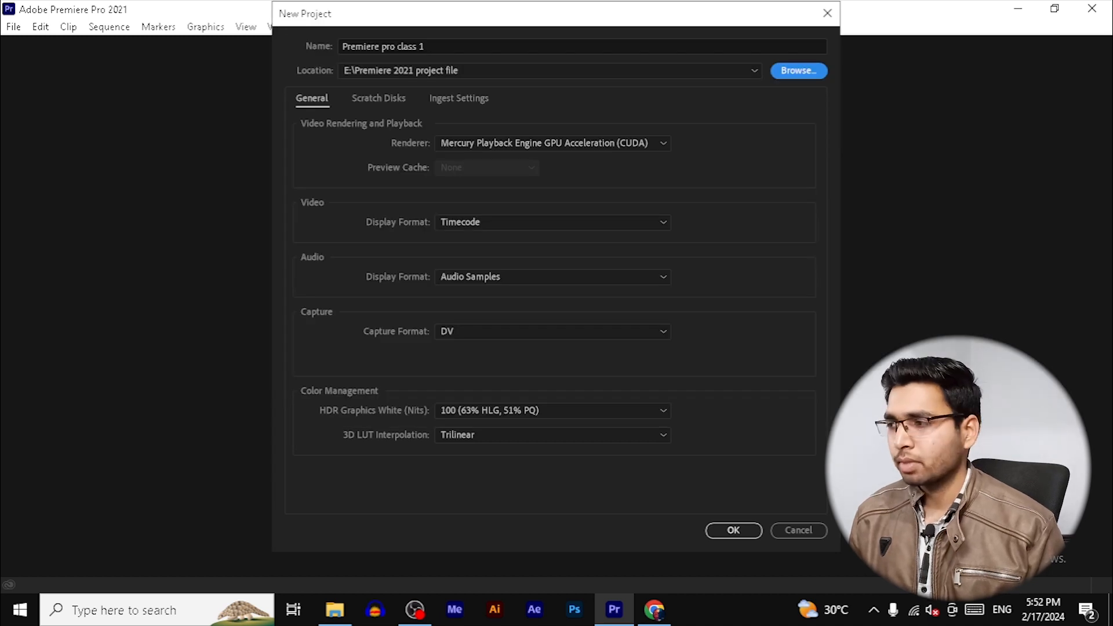
click(661, 145)
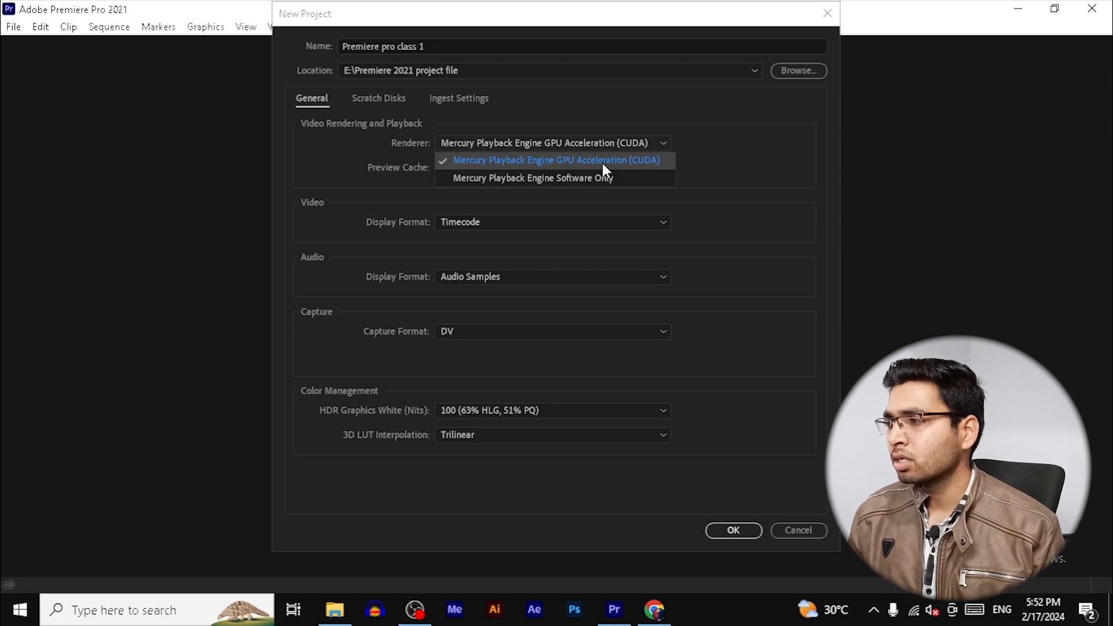
click(631, 160)
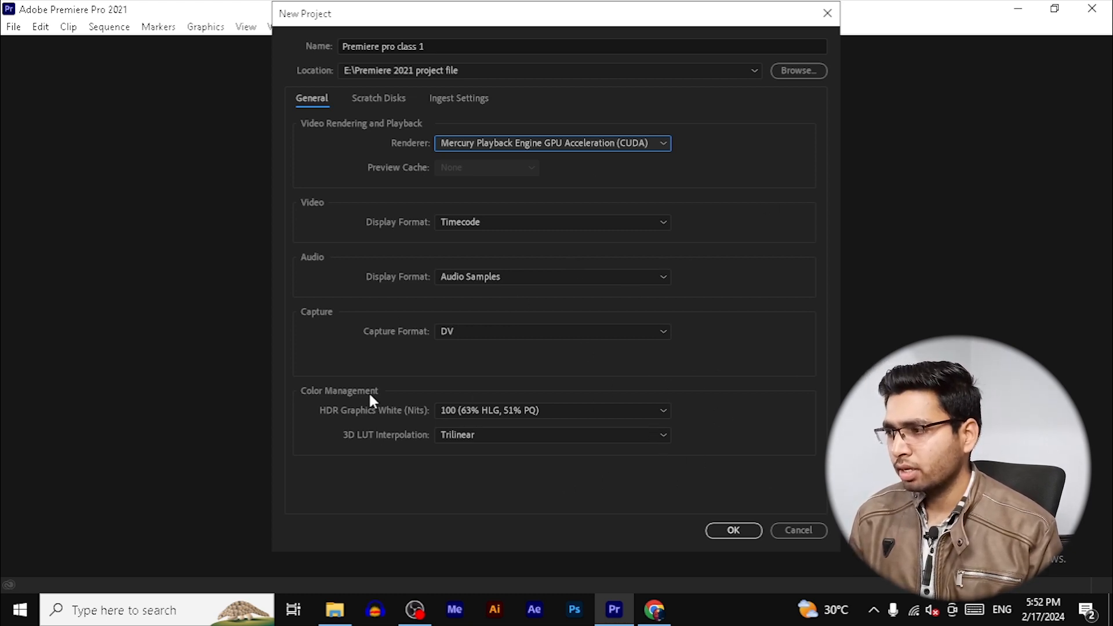
Step: Review the new project's scratch disk and ingest settings and create the project
click(372, 99)
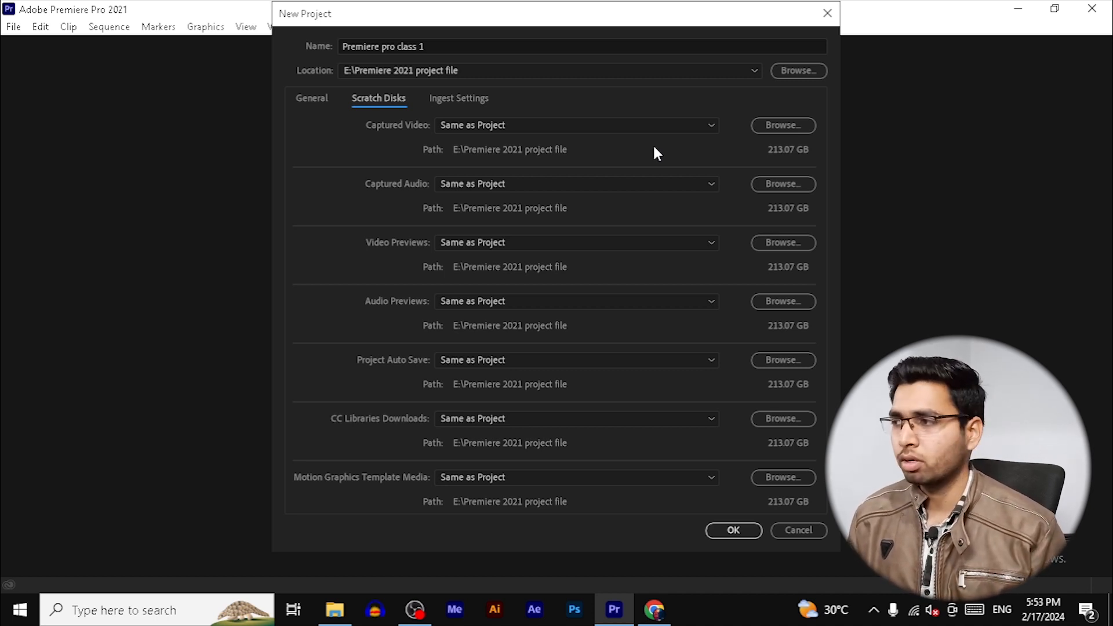
click(476, 99)
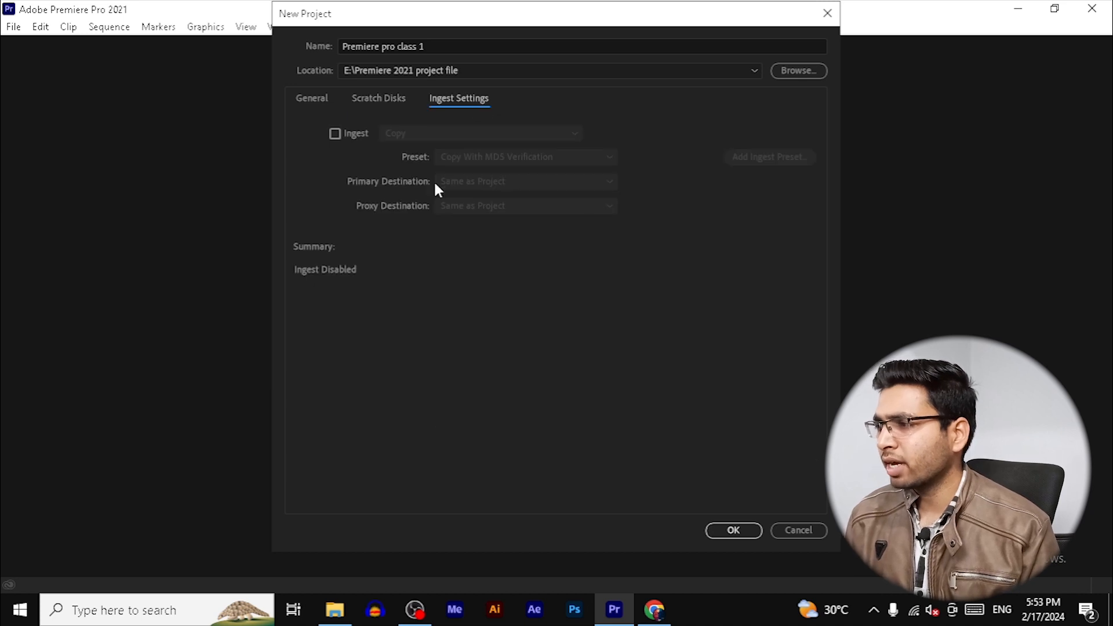
click(310, 102)
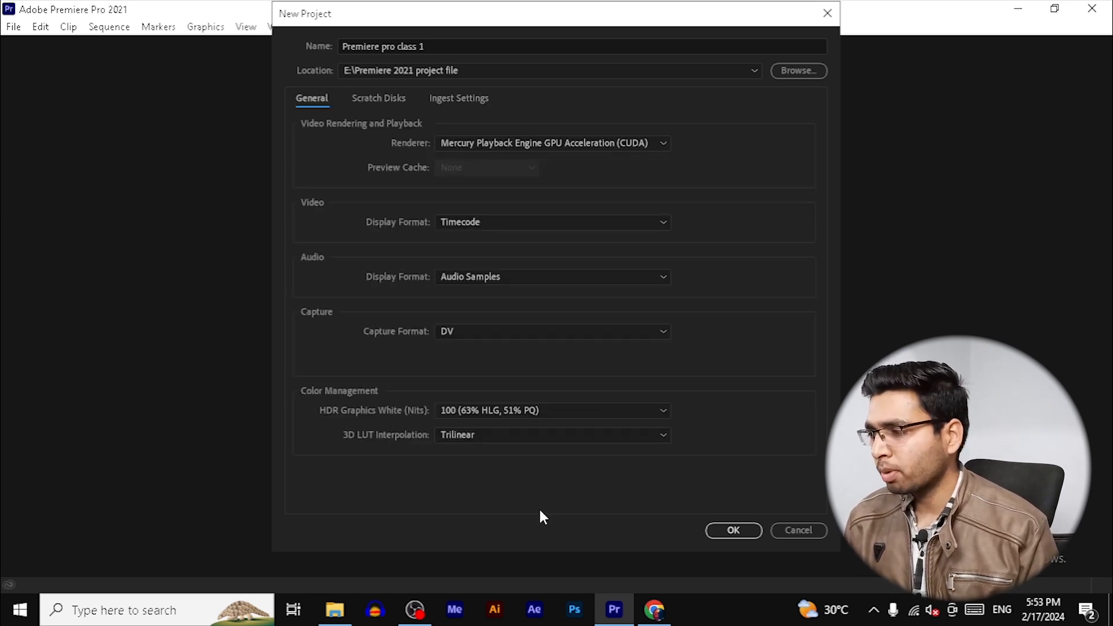
click(732, 530)
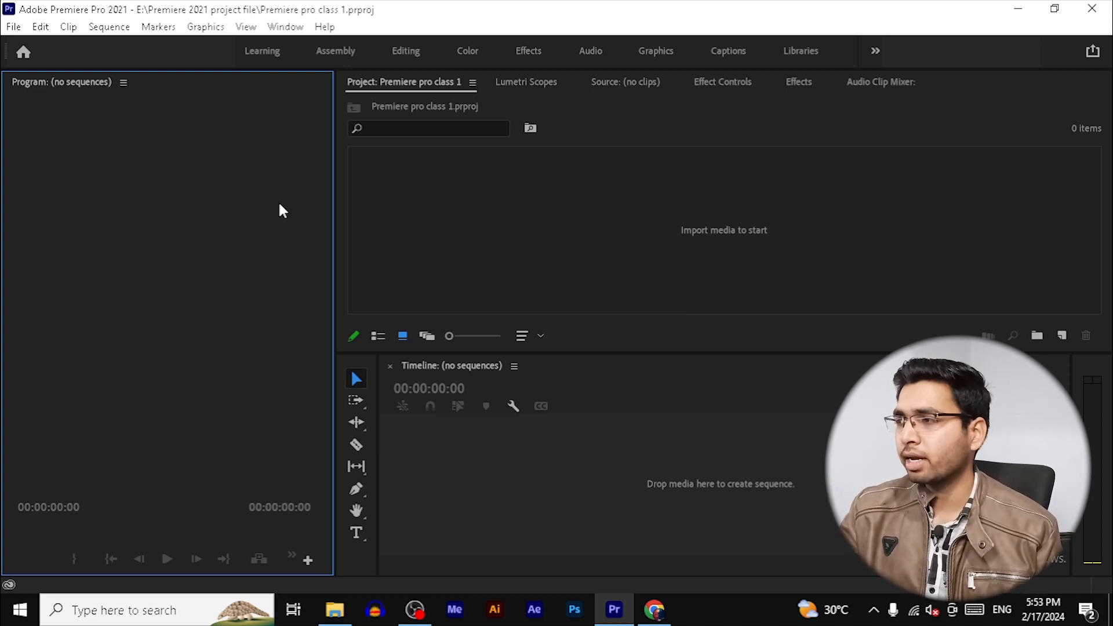
Step: Look through the tutorials in the Learning workspace and view the Assembly workspace layout
click(271, 51)
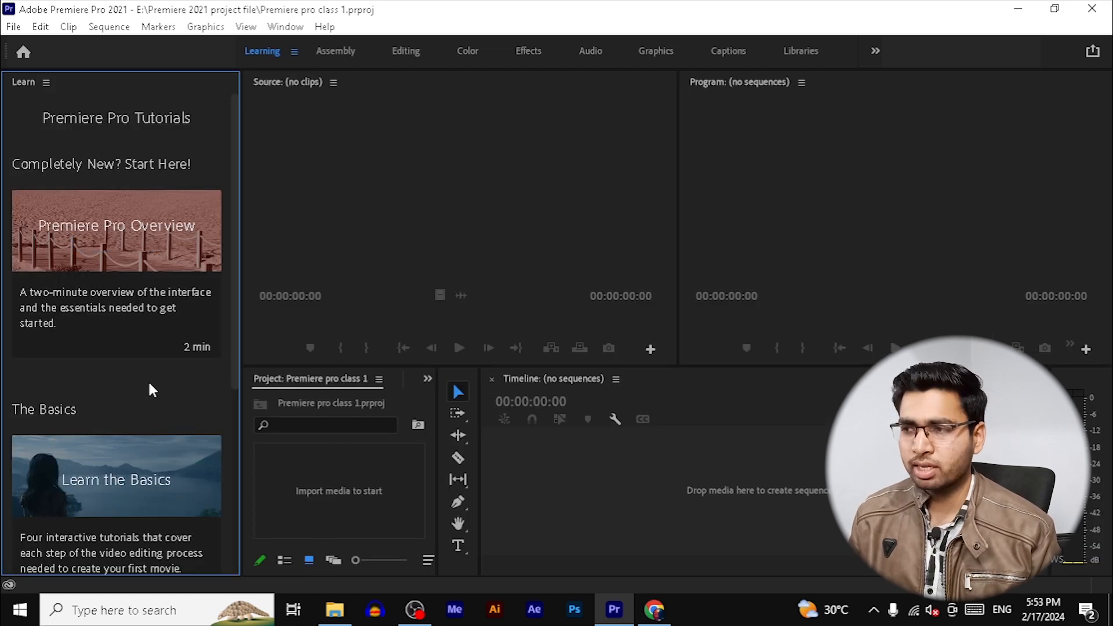
scroll(149, 383, down, 5)
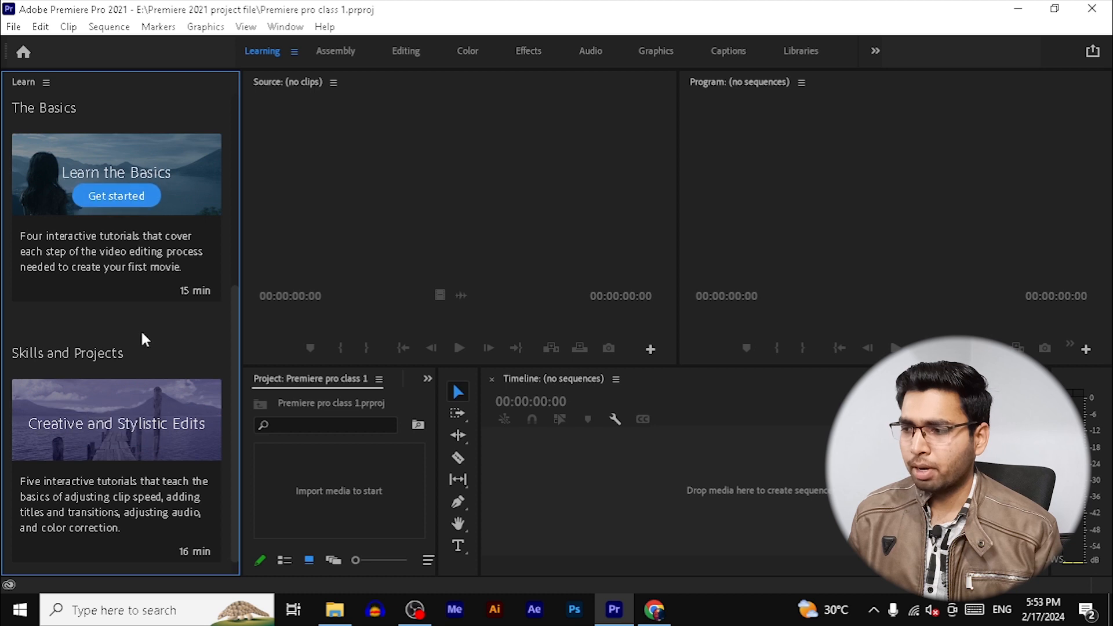
scroll(104, 472, down, 1)
scroll(120, 311, up, 4)
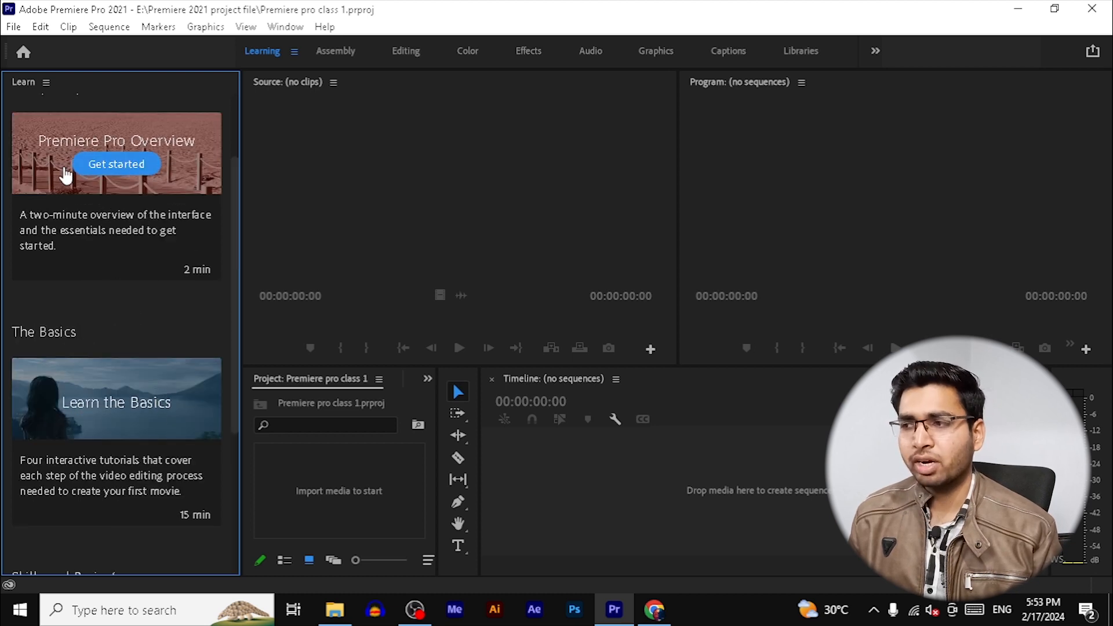
mouse_move(125, 284)
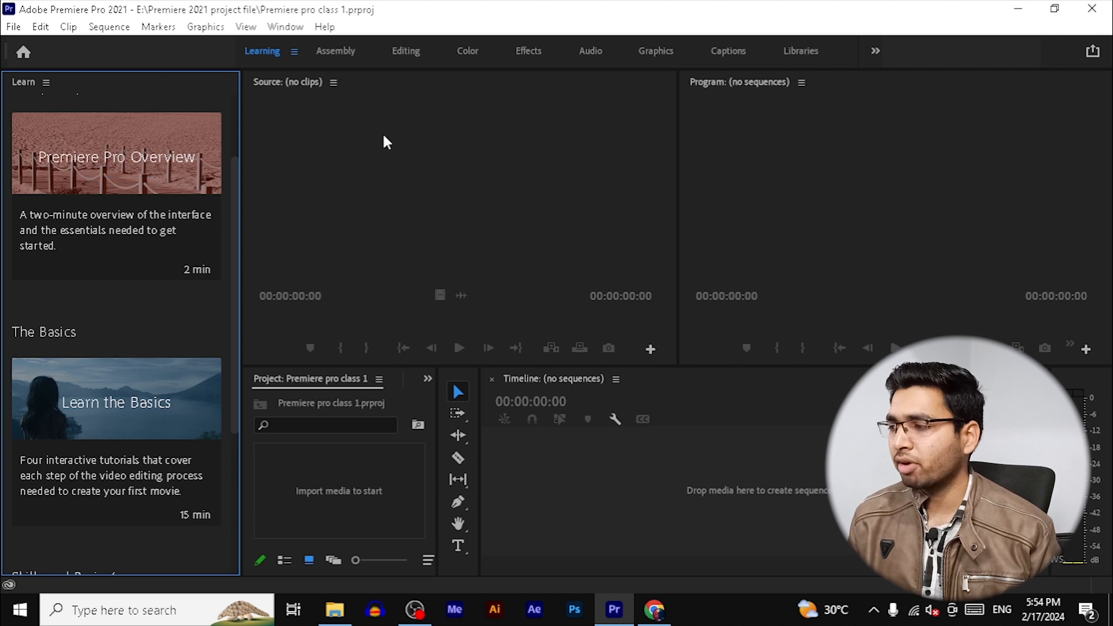
click(337, 57)
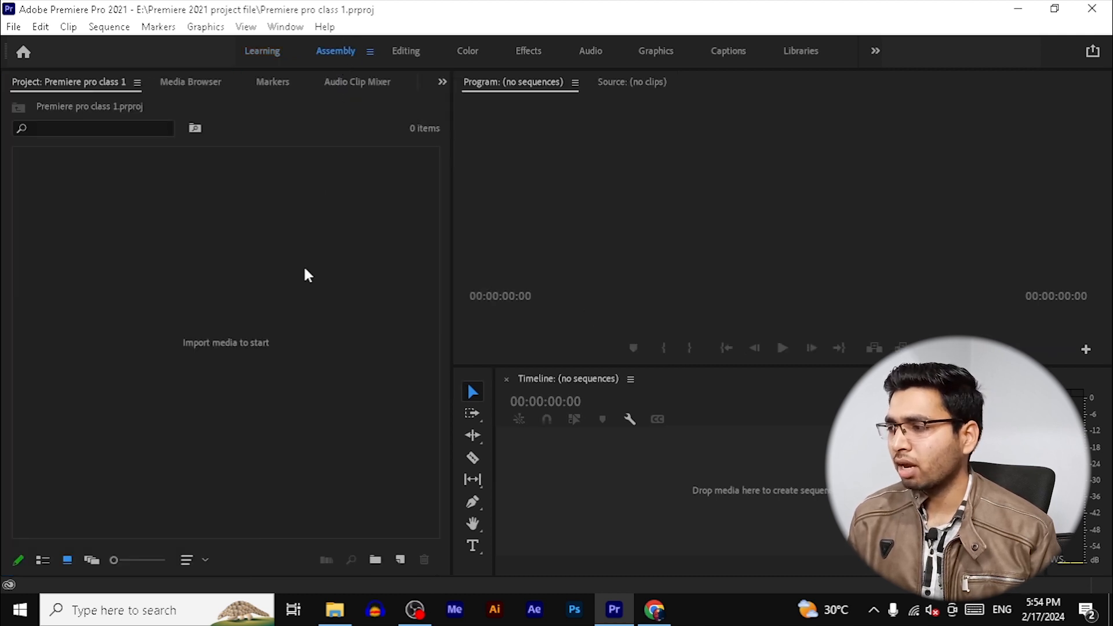
Step: Reset the Editing workspace to its saved layout and widen the Project panel
click(405, 55)
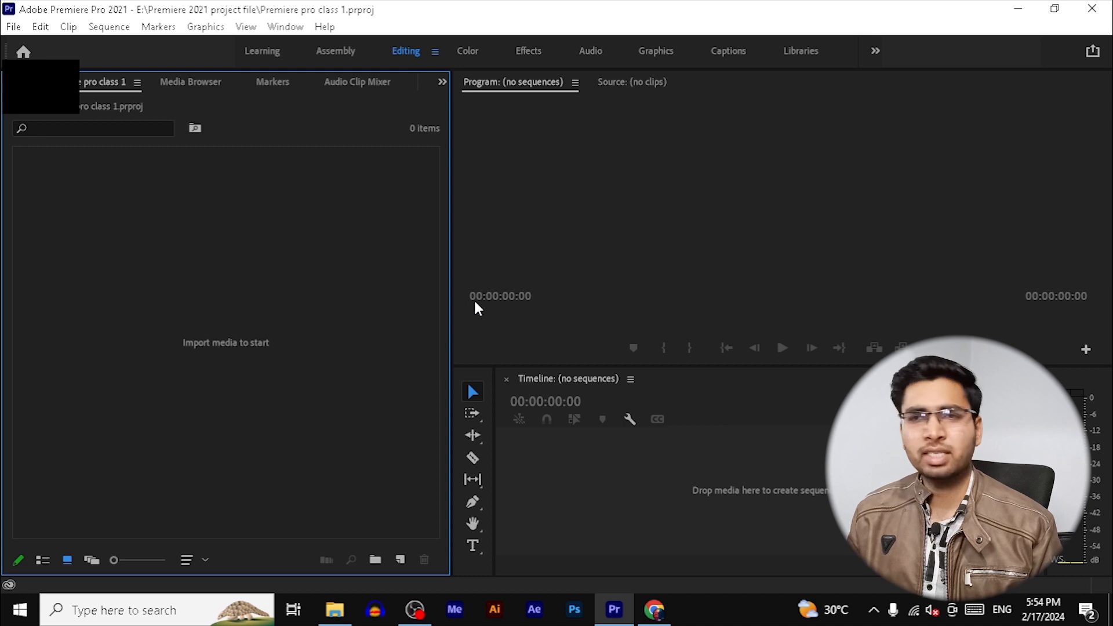
key(alt+shift+0)
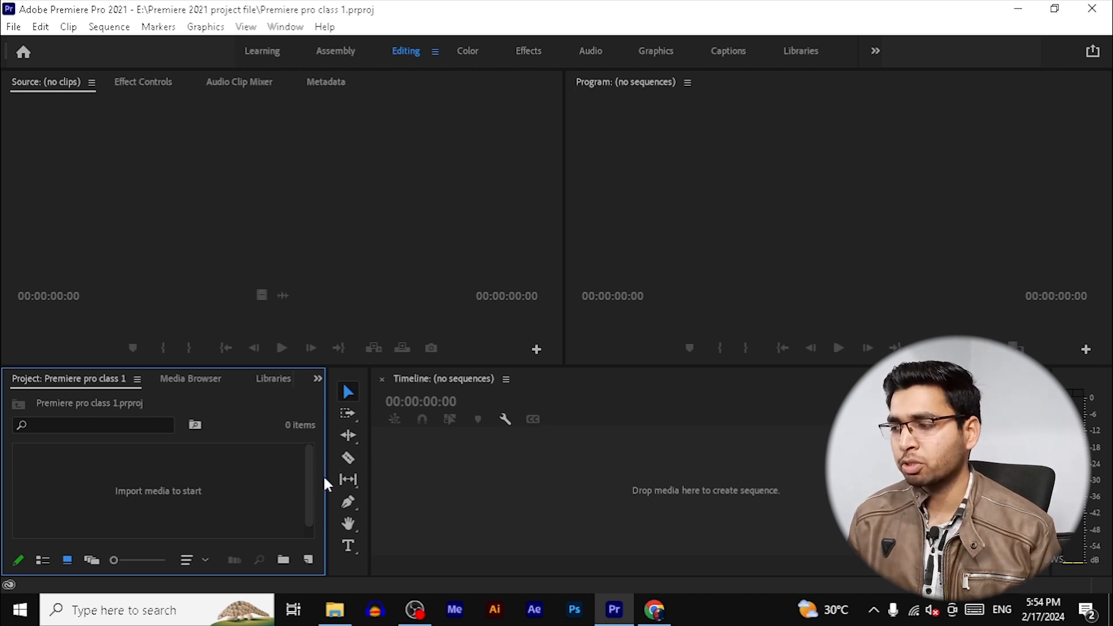
drag(329, 481, 474, 483)
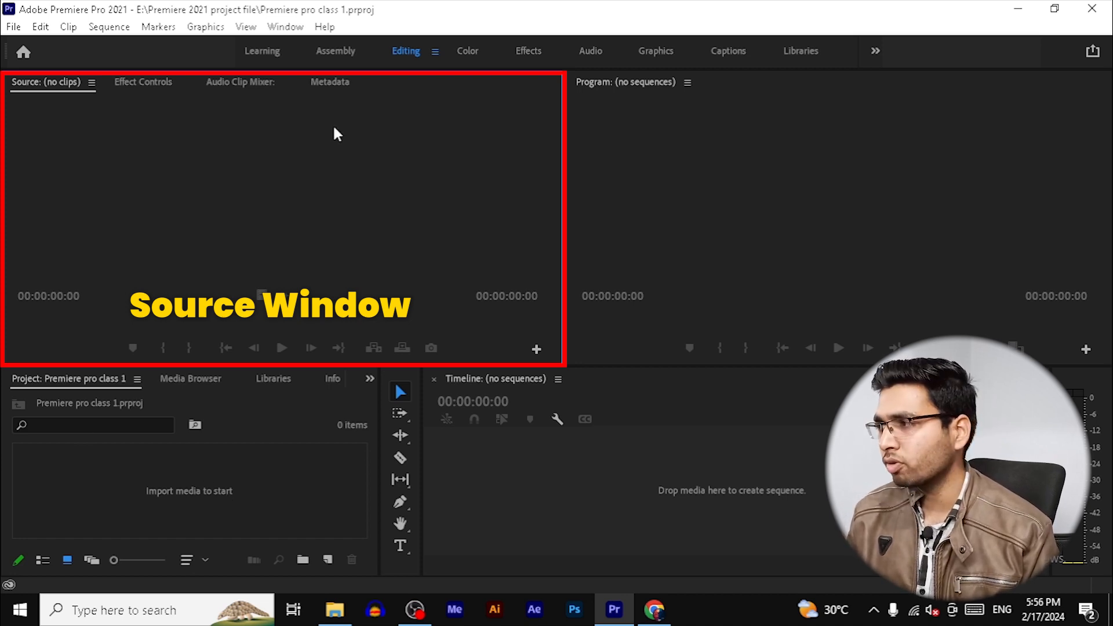
Step: Widen the audio meters beside the timeline and shrink them back to a narrow strip
click(755, 213)
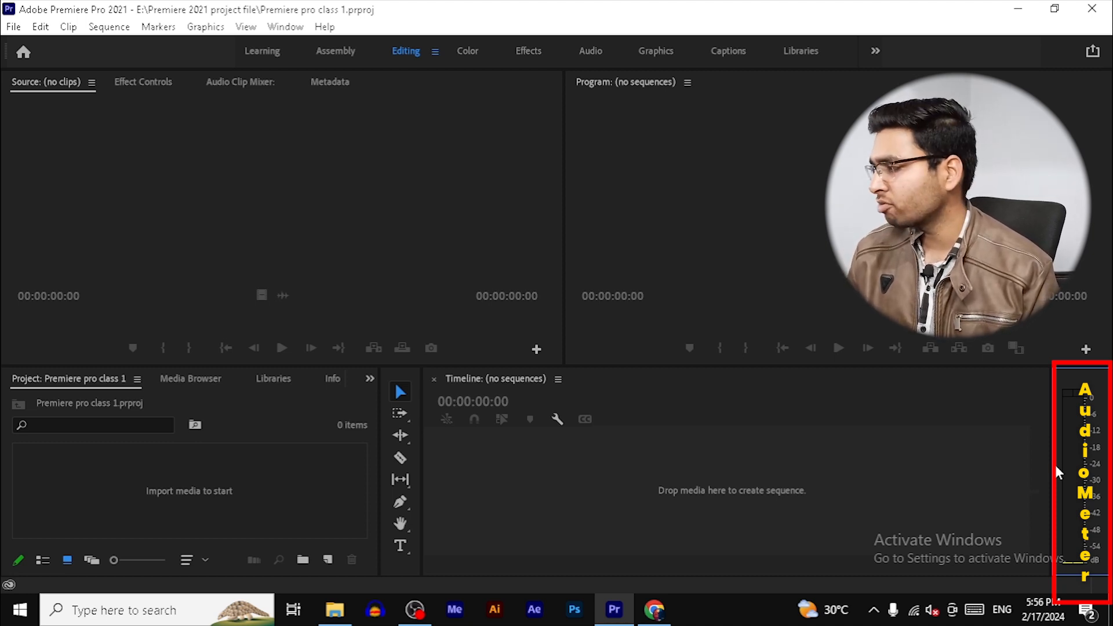
drag(1050, 470, 943, 509)
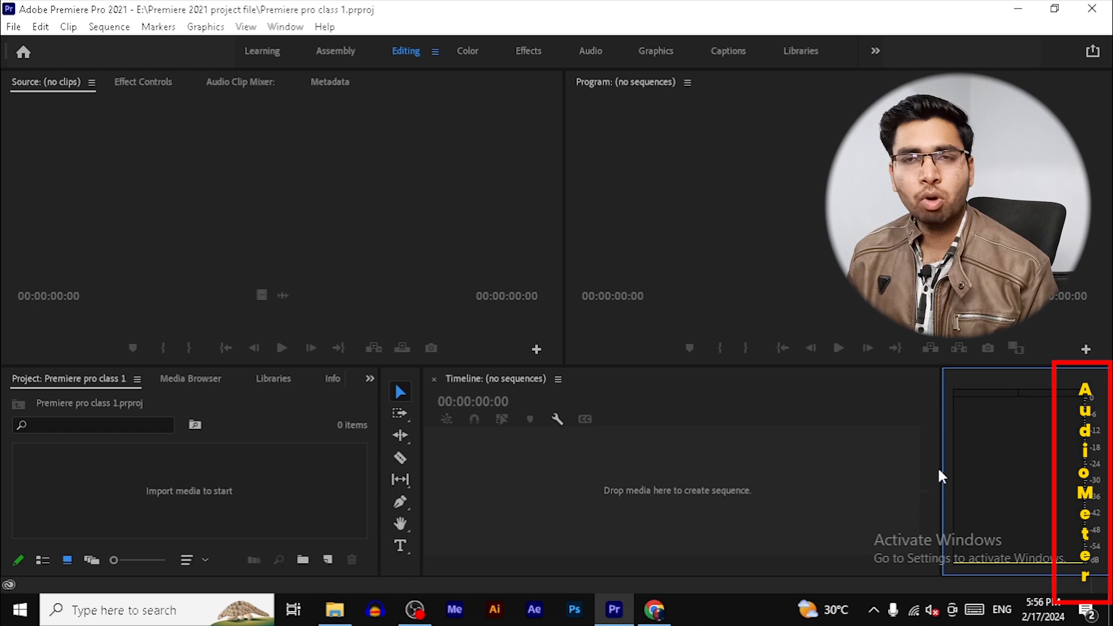
drag(940, 478, 1060, 480)
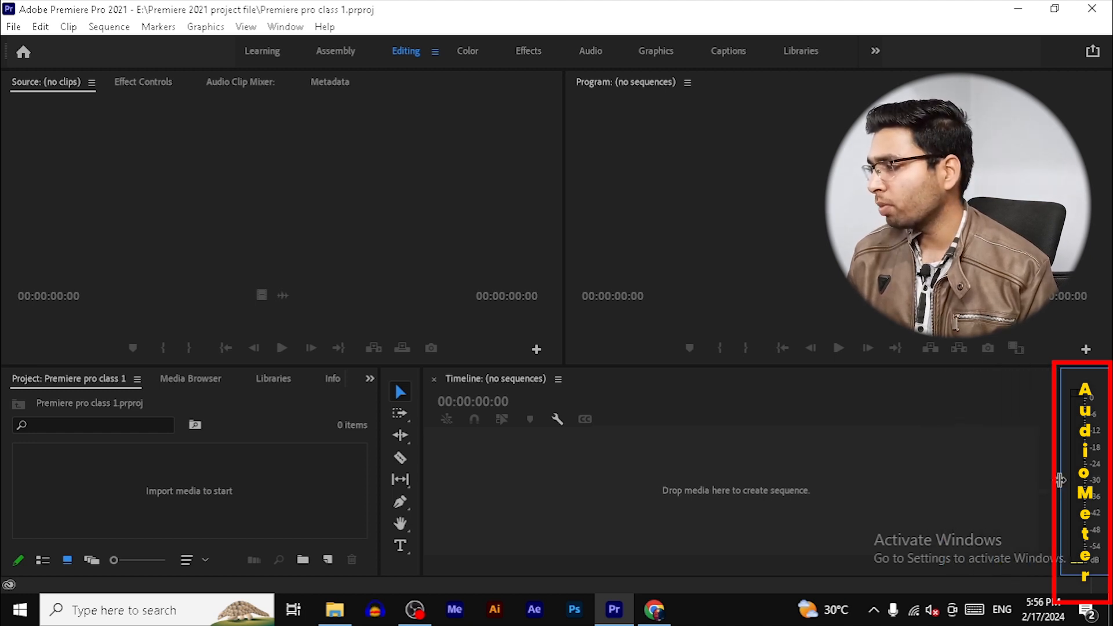
click(569, 483)
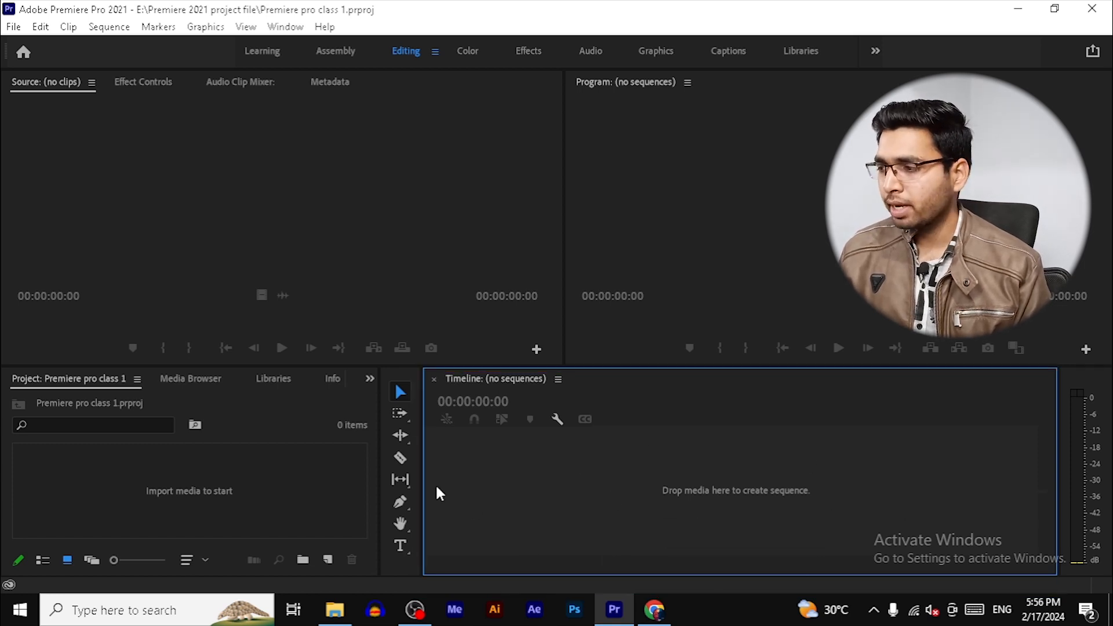
Step: Examine the tool variants grouped under the Track Select Forward and Ripple Edit tools
click(385, 492)
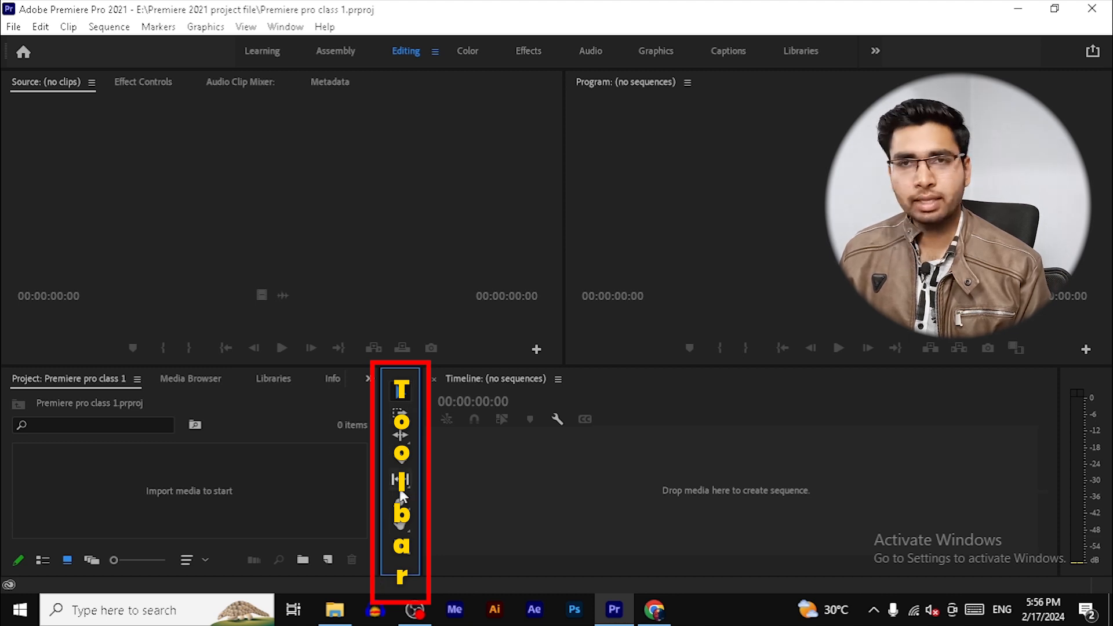
click(407, 423)
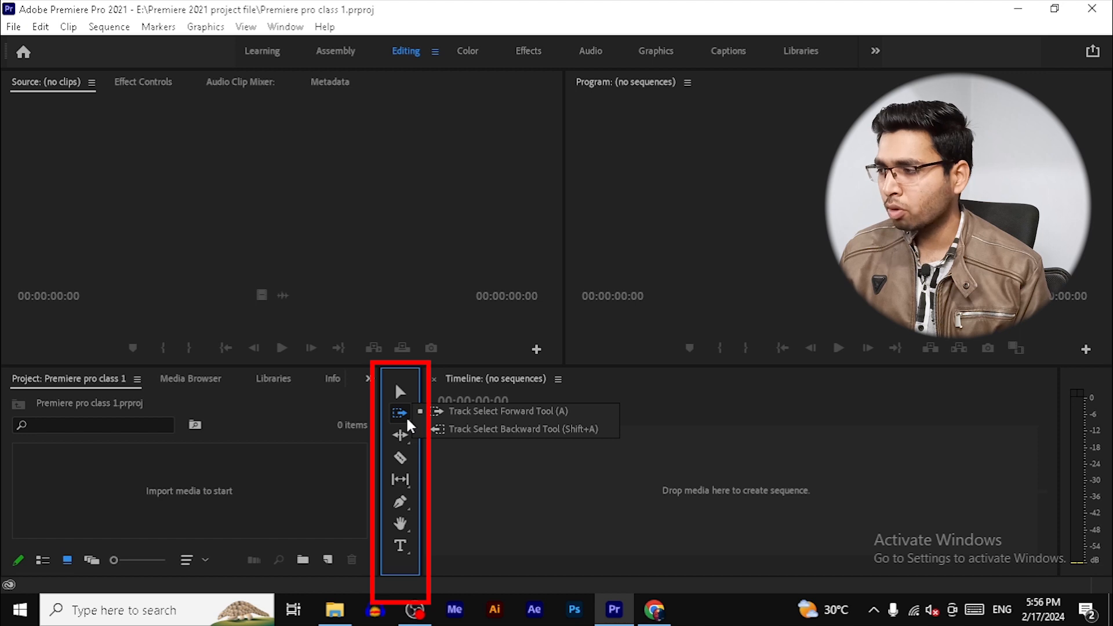
click(498, 464)
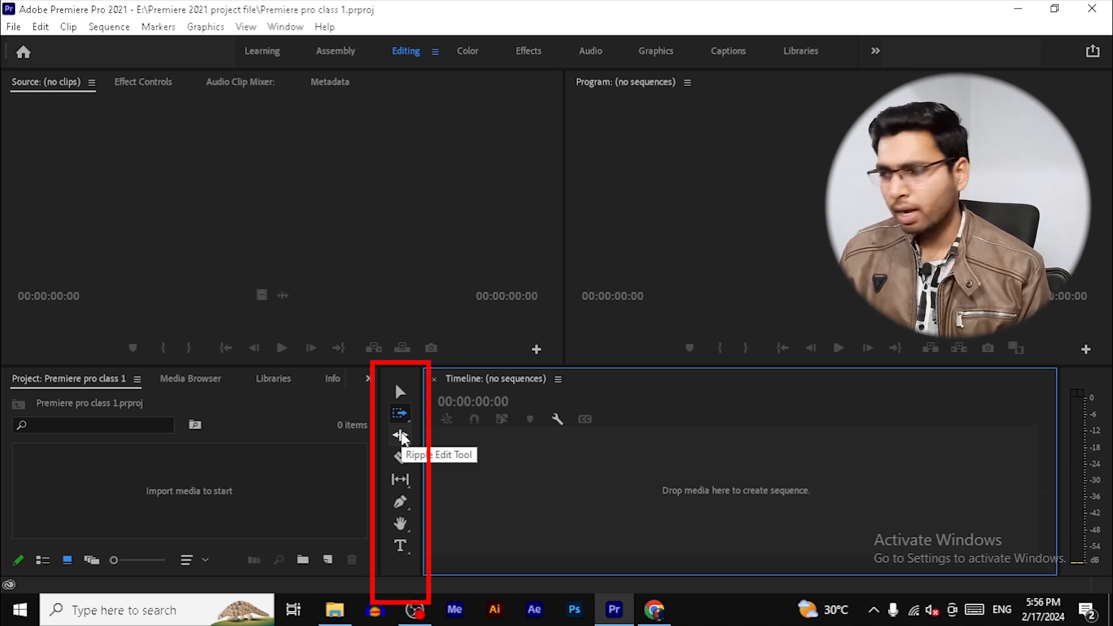
click(401, 436)
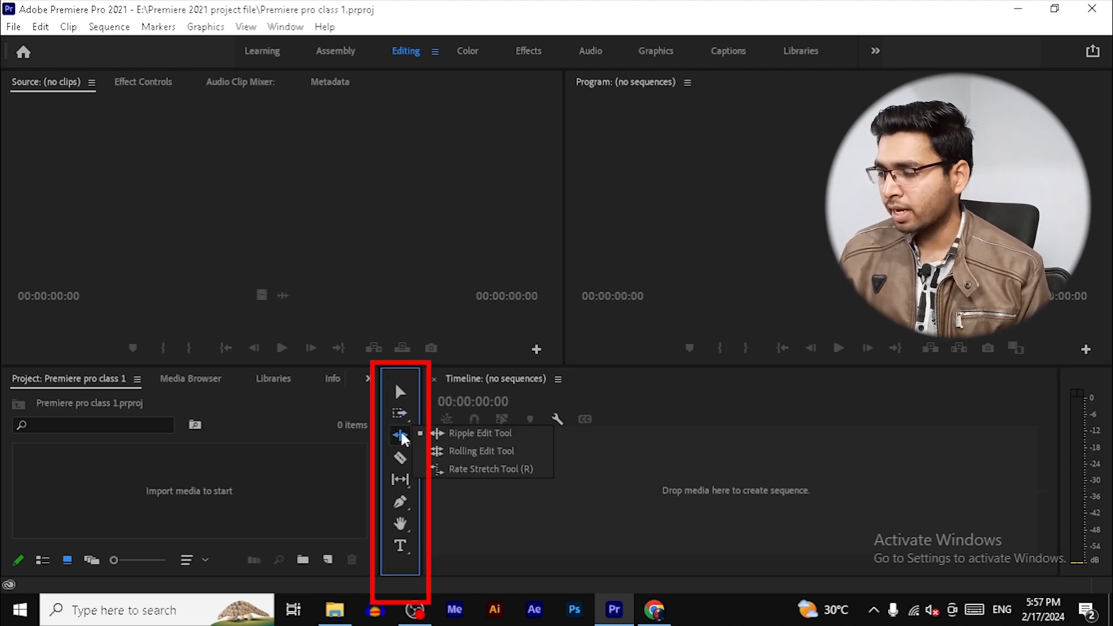
click(499, 537)
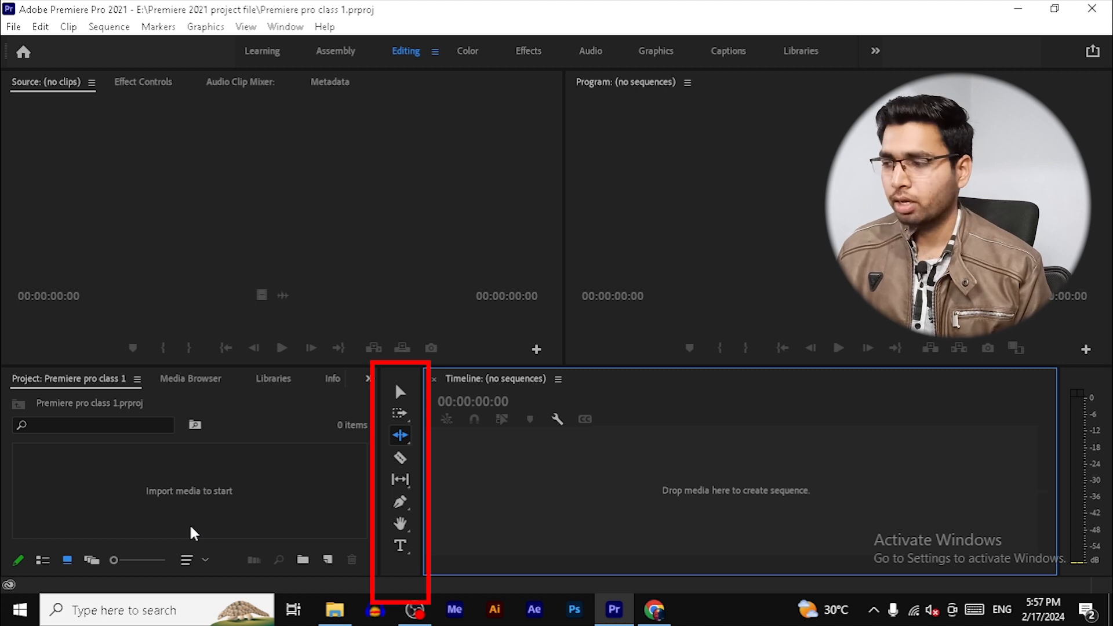
click(12, 27)
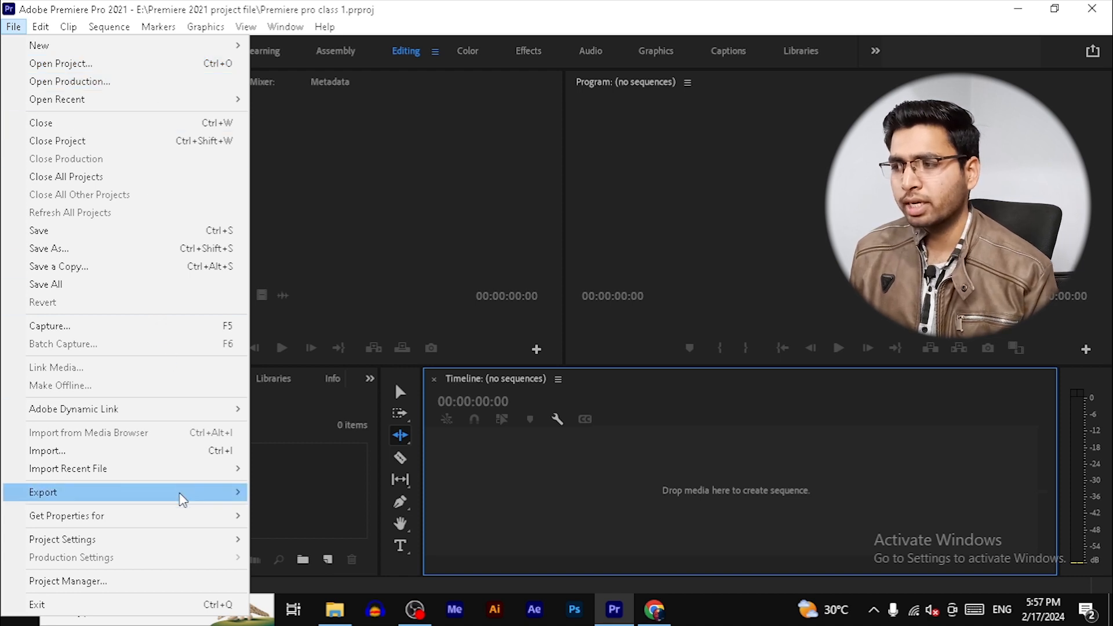
click(340, 267)
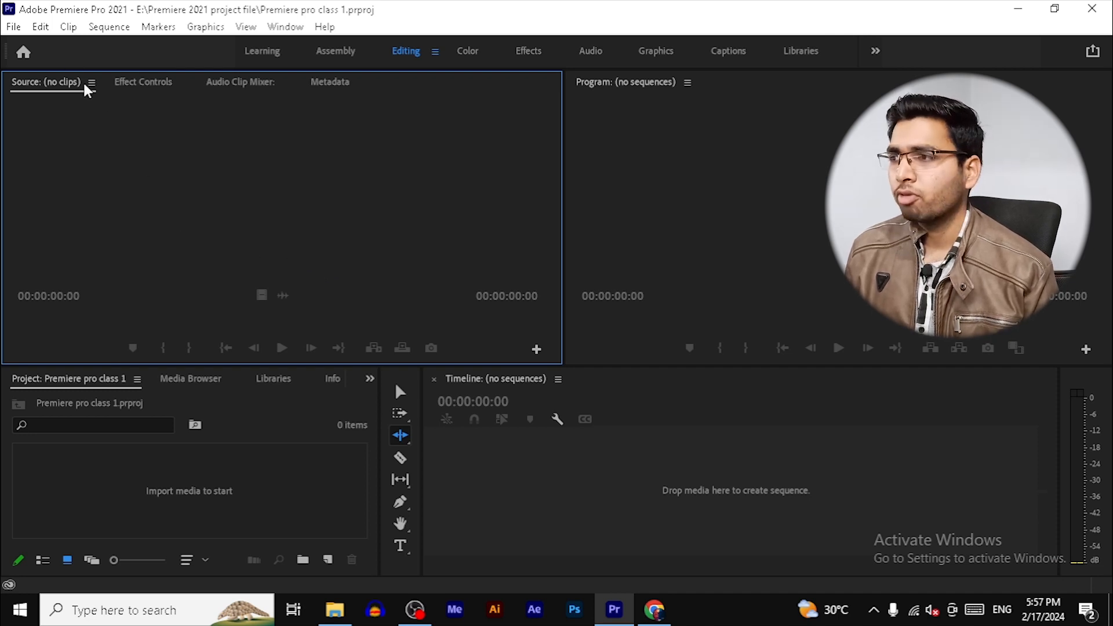
Step: Review the General, Audio, Audio Hardware and Auto Save settings in the program preferences
click(40, 27)
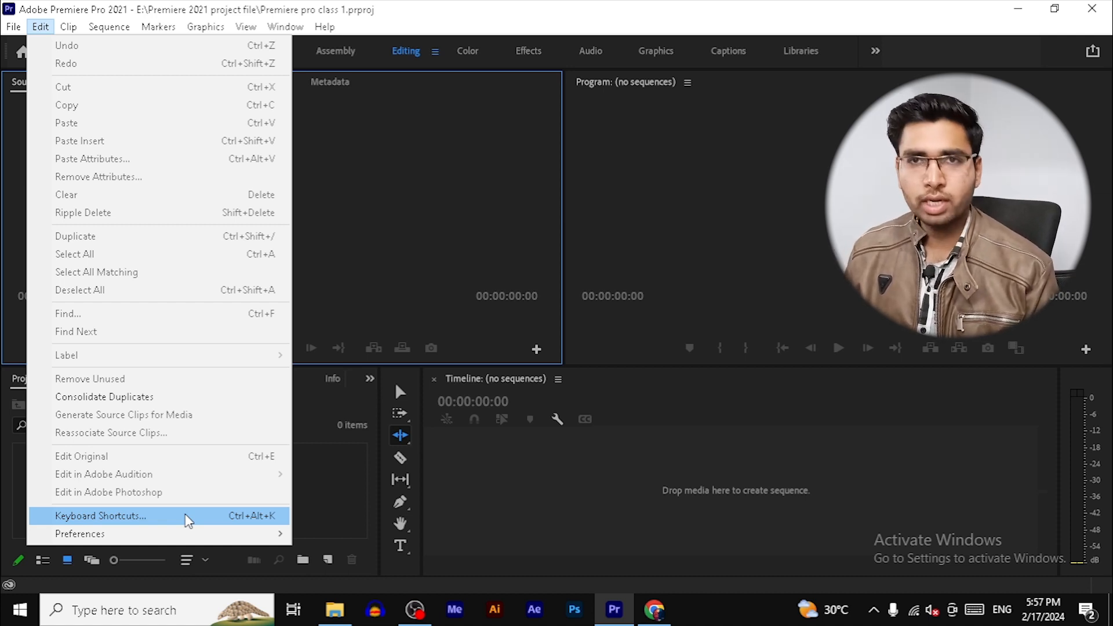
mouse_move(177, 534)
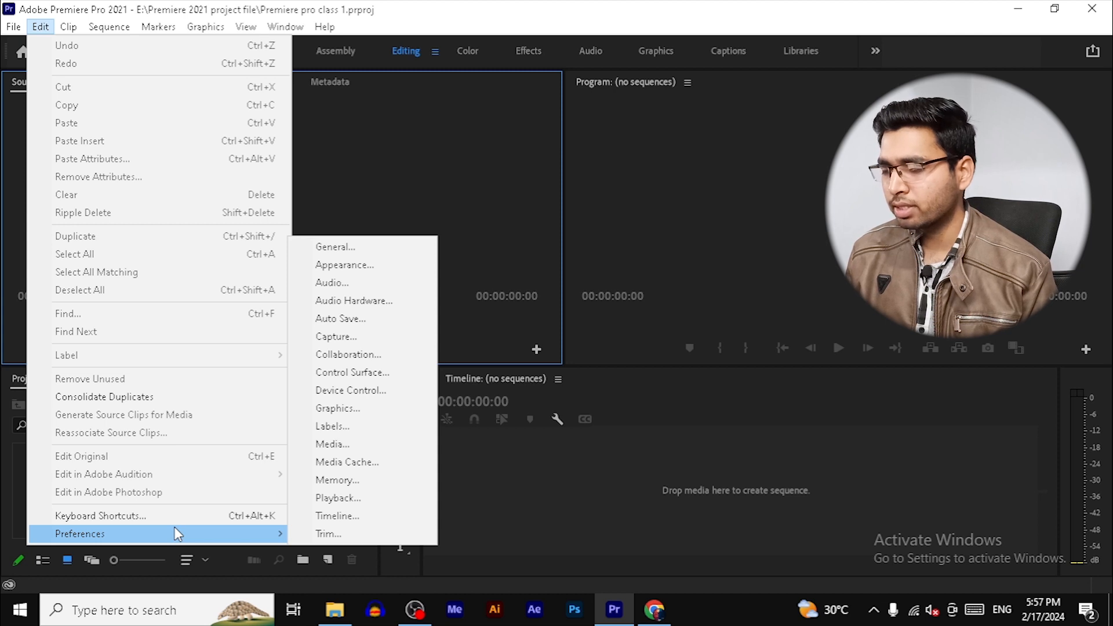
click(378, 250)
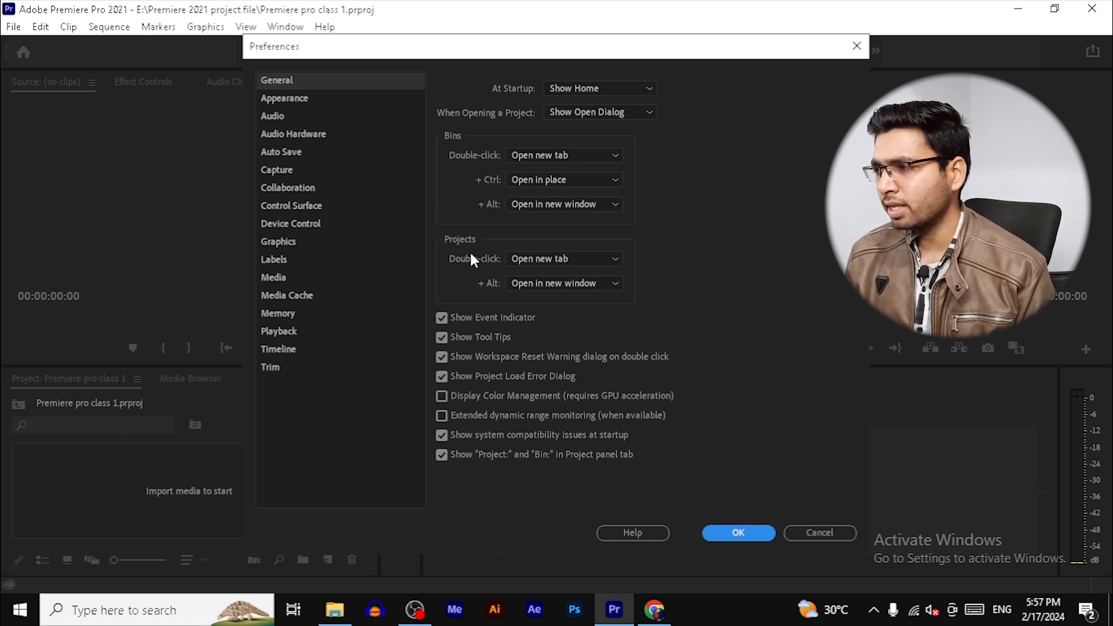
click(307, 116)
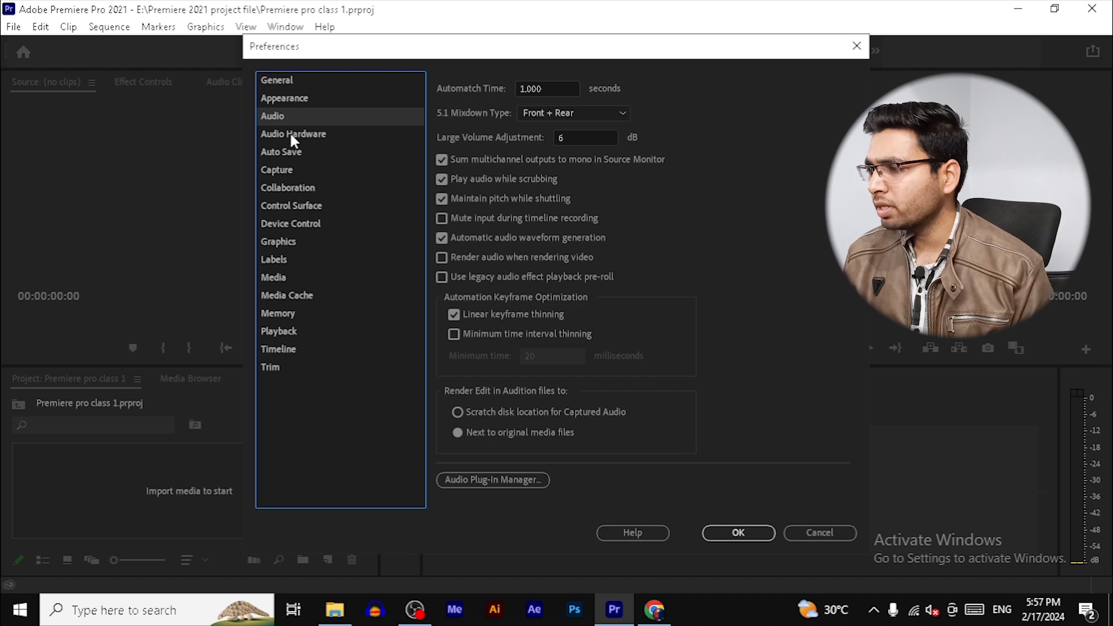
click(292, 136)
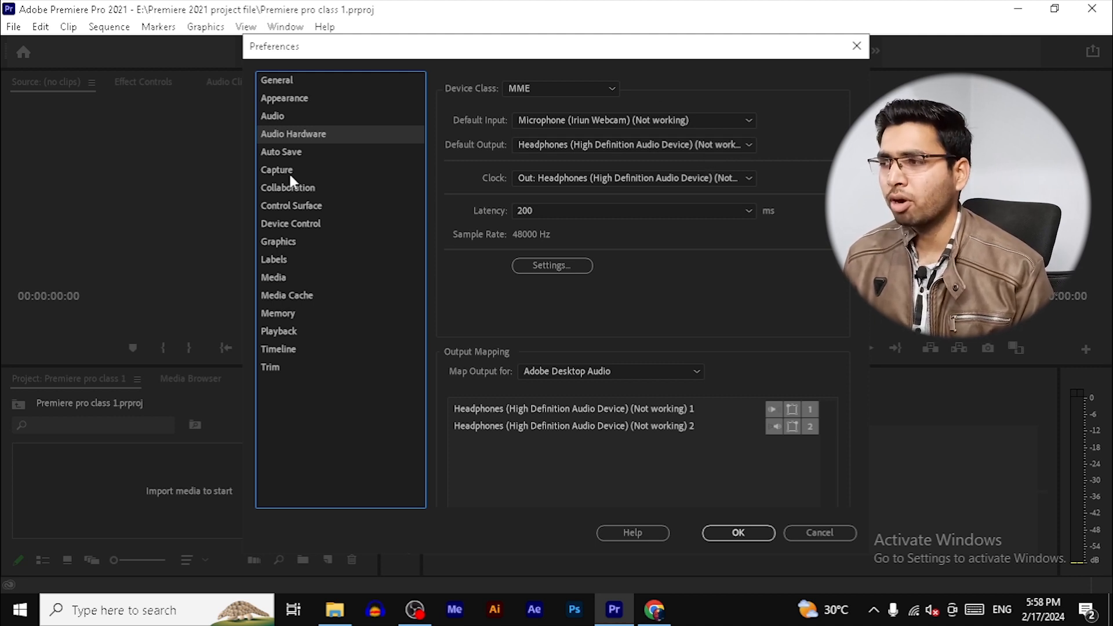
click(288, 153)
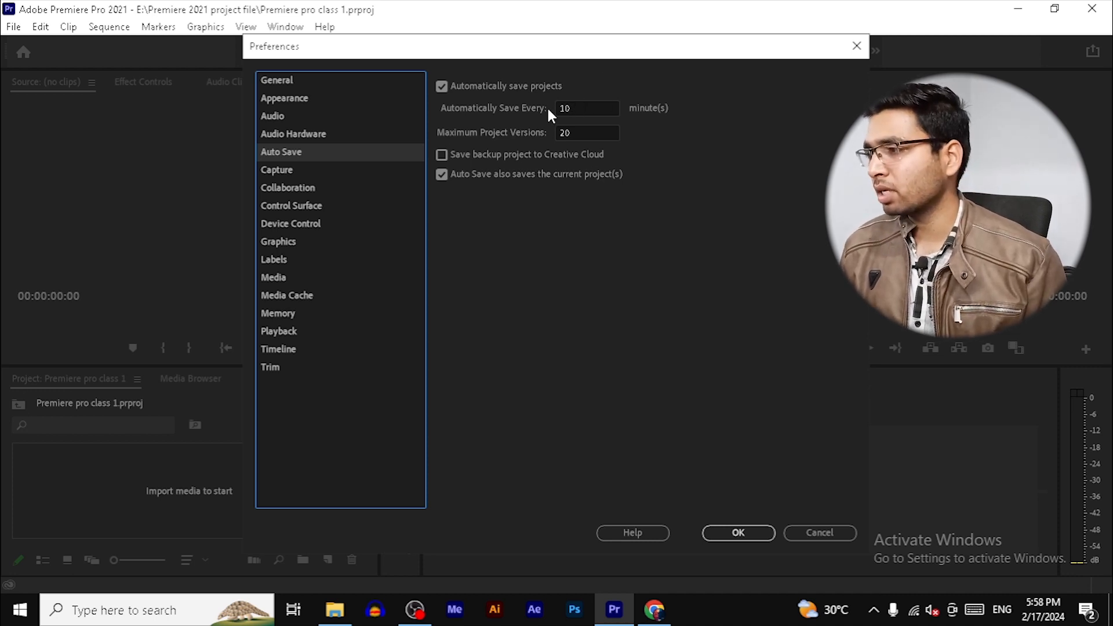
Step: Review the preference categories from Capture through Media Cache and close the preferences
click(307, 169)
click(308, 194)
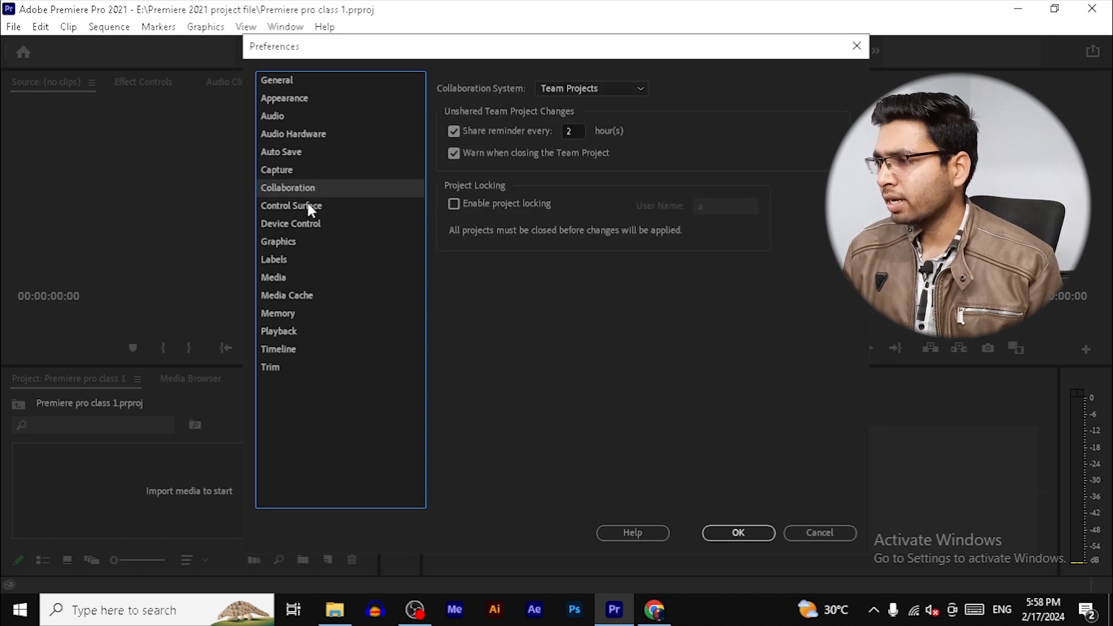
click(308, 203)
click(307, 220)
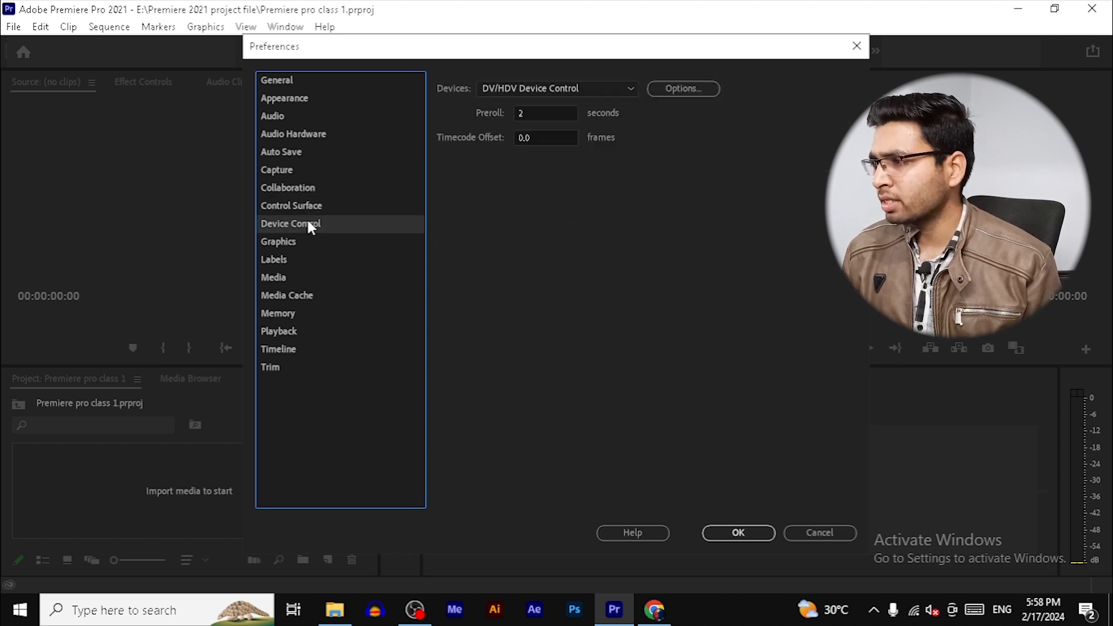
click(293, 248)
click(288, 261)
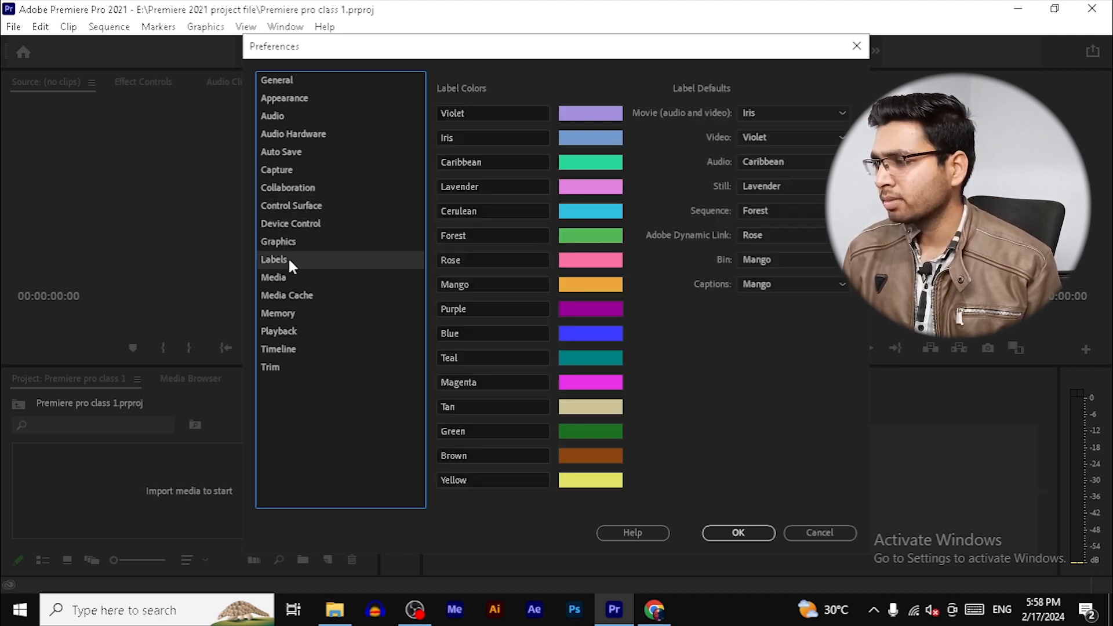
click(298, 278)
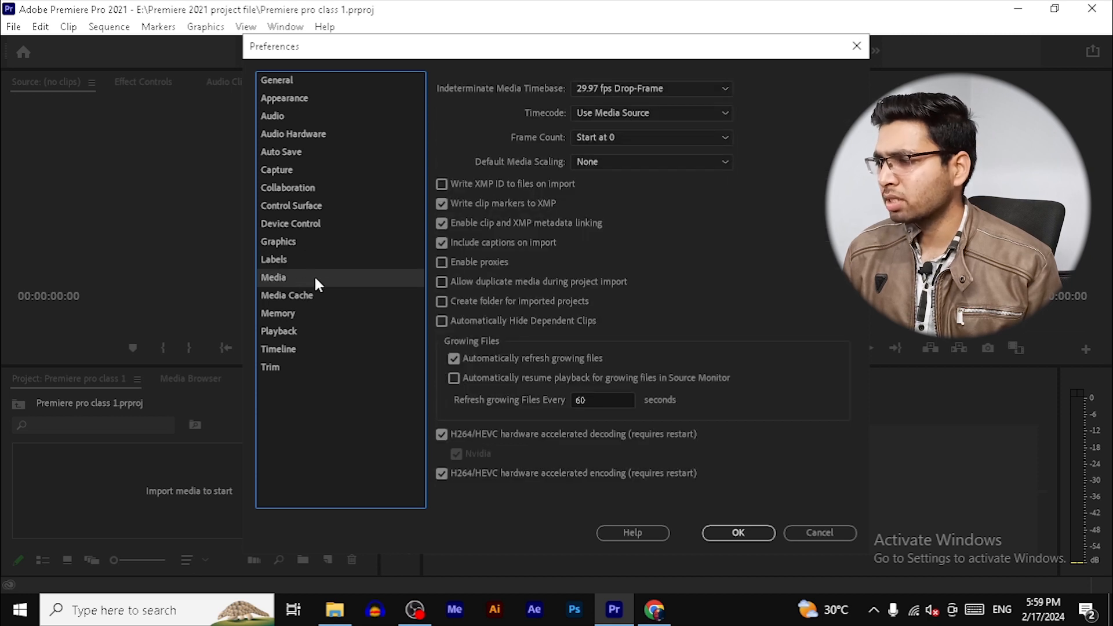
click(313, 295)
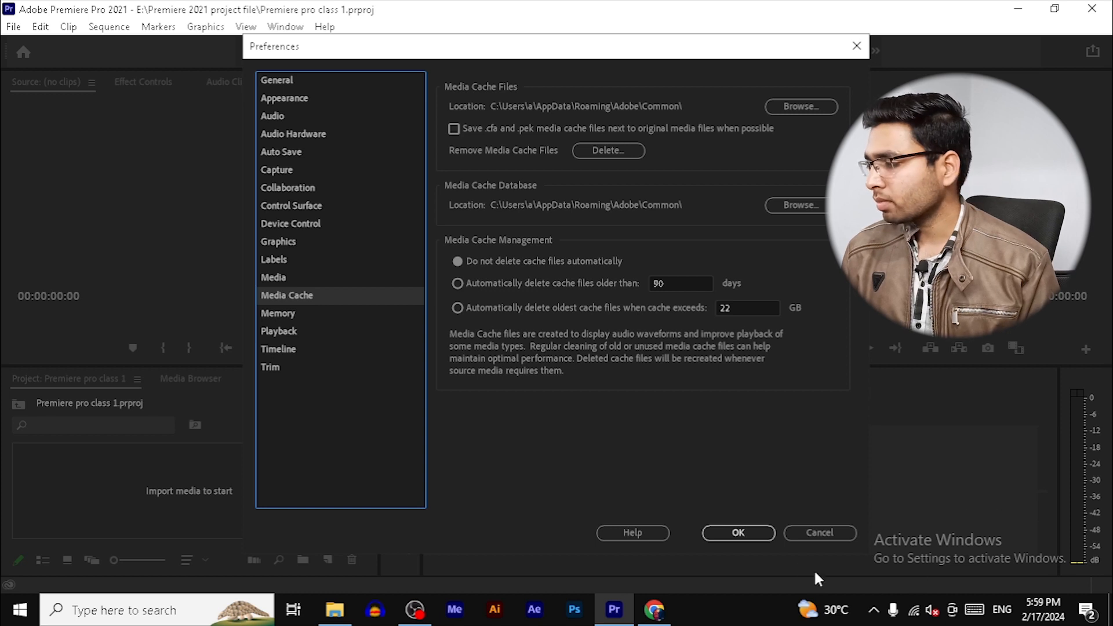
click(758, 533)
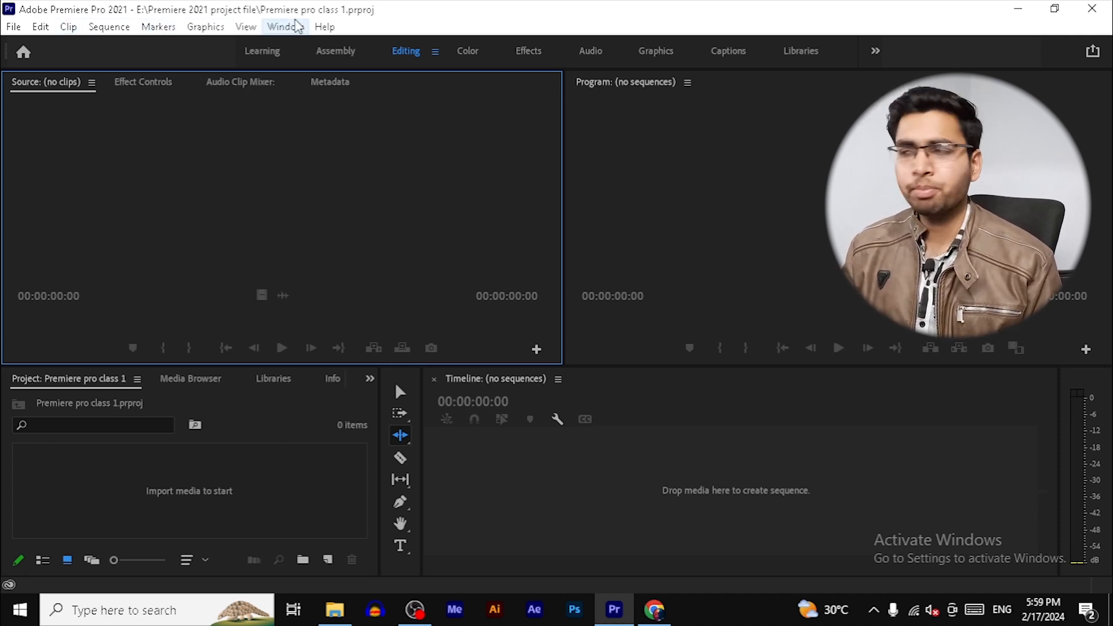
Step: Examine the lists of installed extensions and available workspaces, leaving the Editing workspace active
click(297, 26)
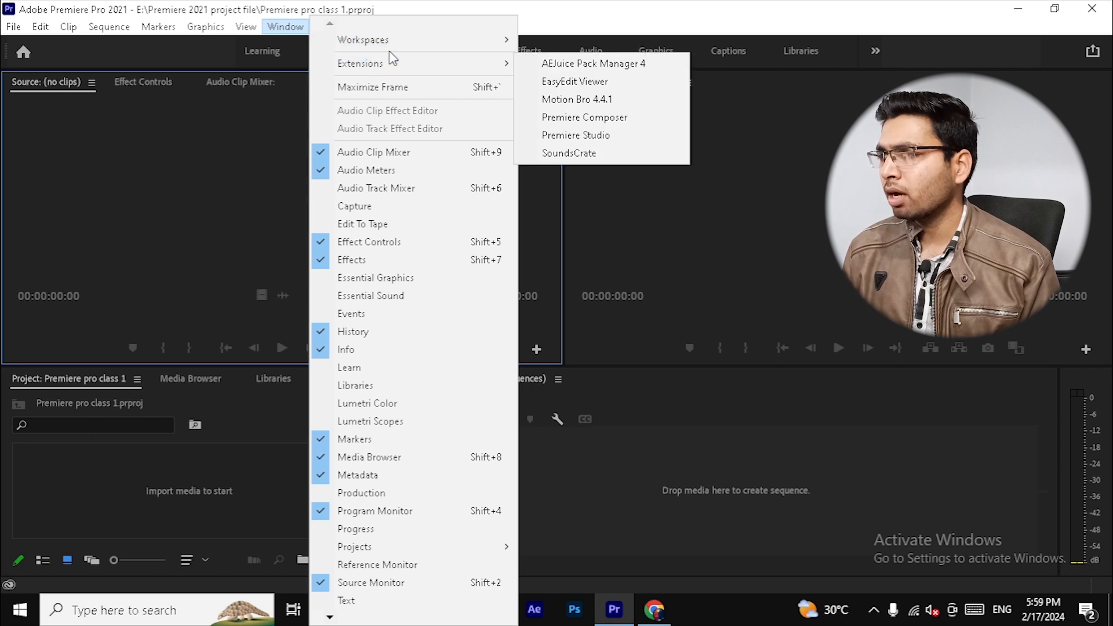
mouse_move(431, 34)
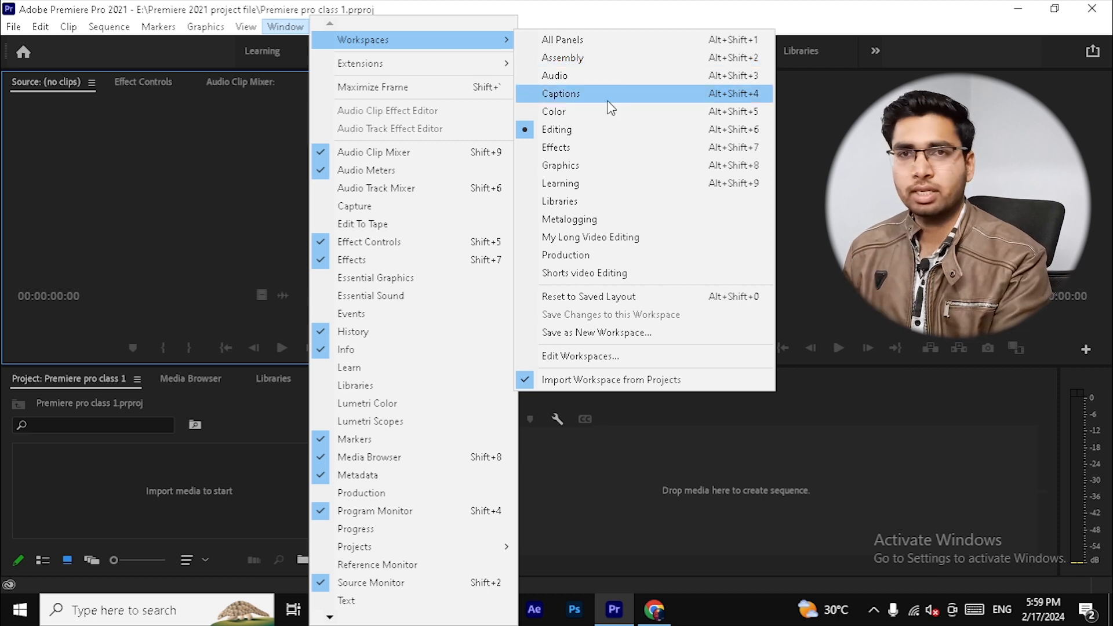
click(706, 501)
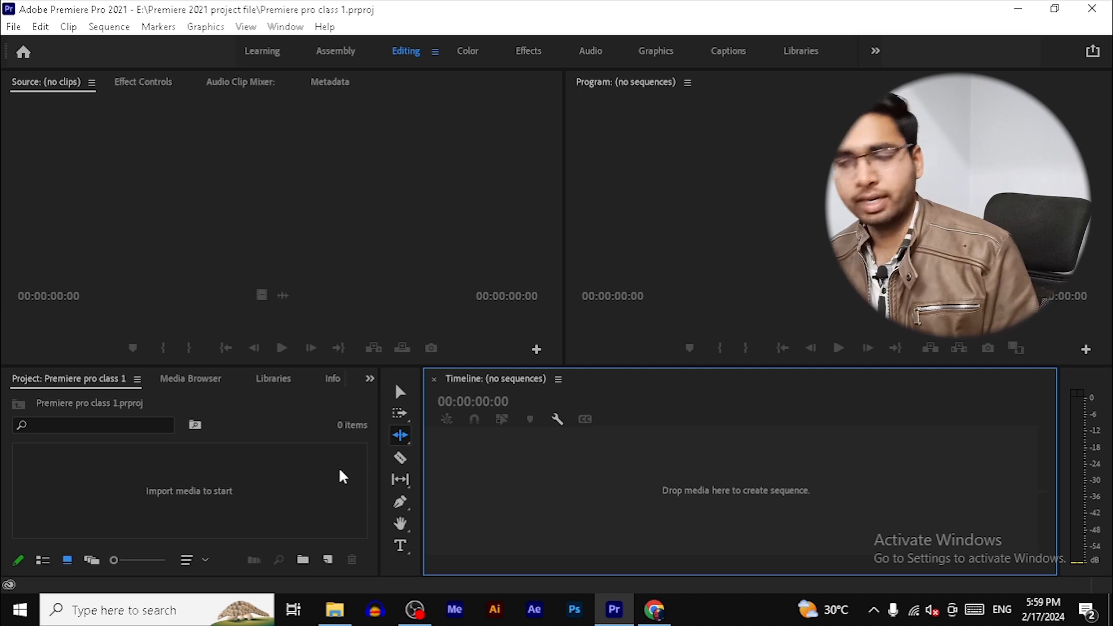
Step: Start a media import and browse to folder 104 inside the YouTube footage folder on New Volume (F:)
click(208, 494)
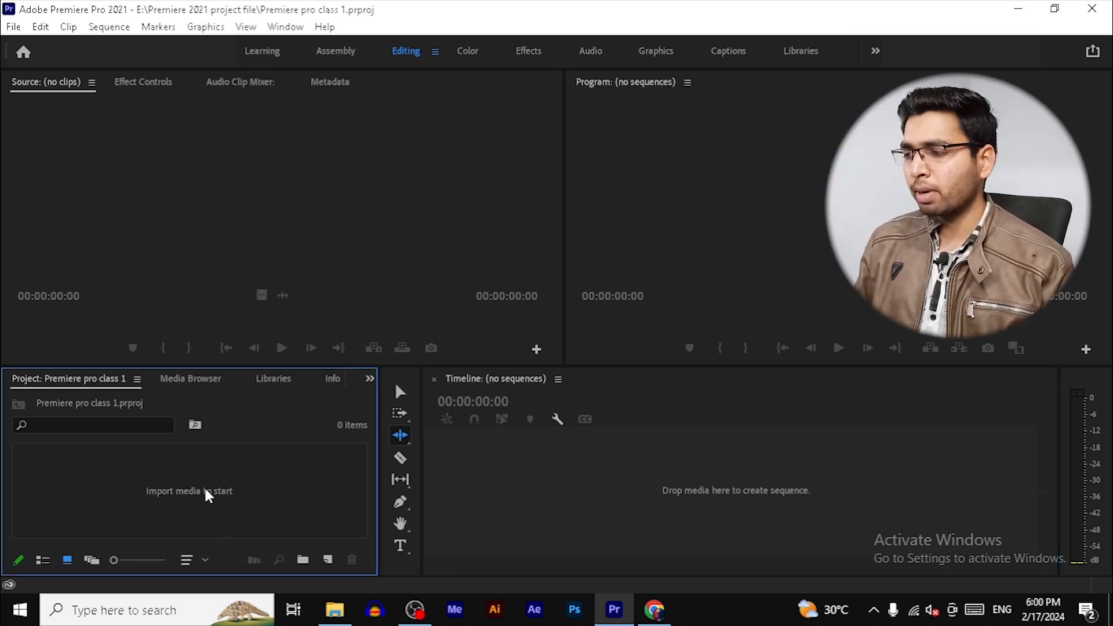
double_click(208, 494)
click(58, 351)
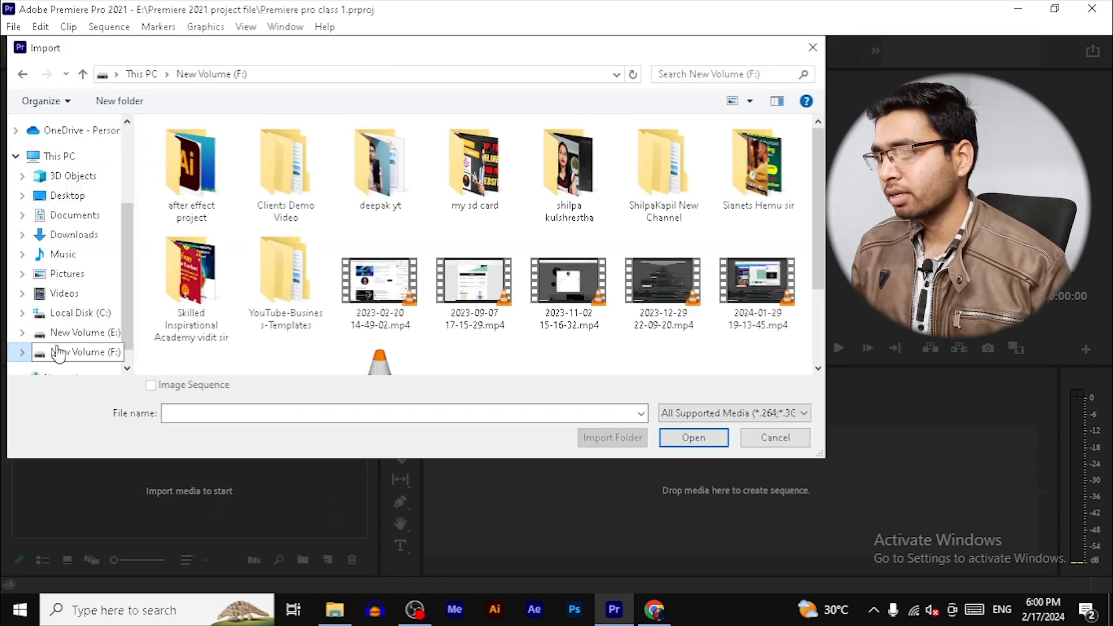
double_click(400, 192)
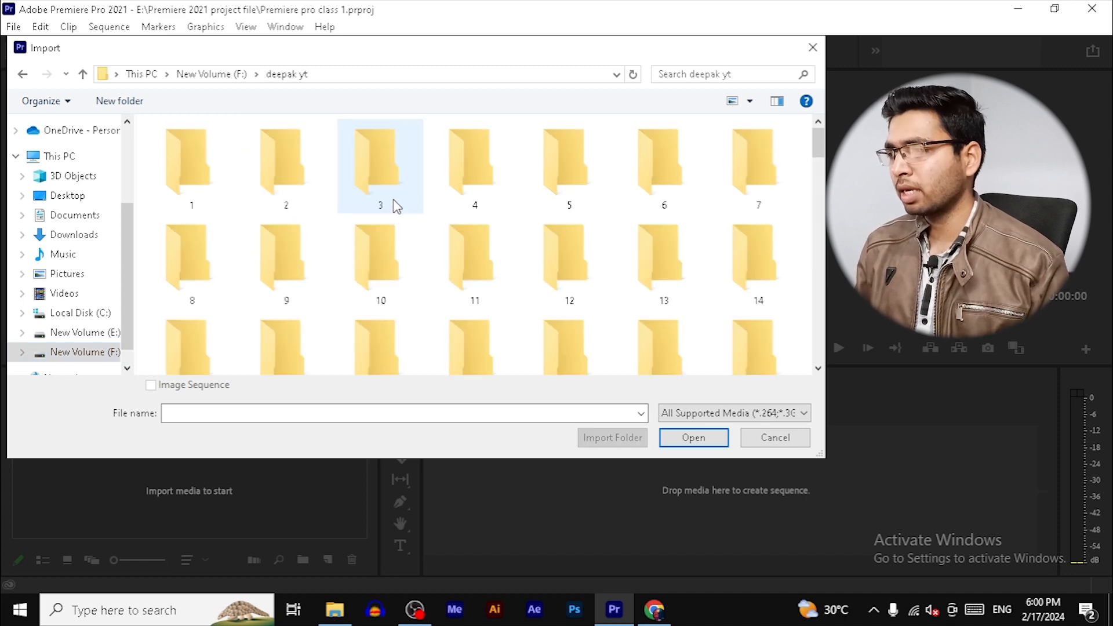
scroll(428, 313, down, 15)
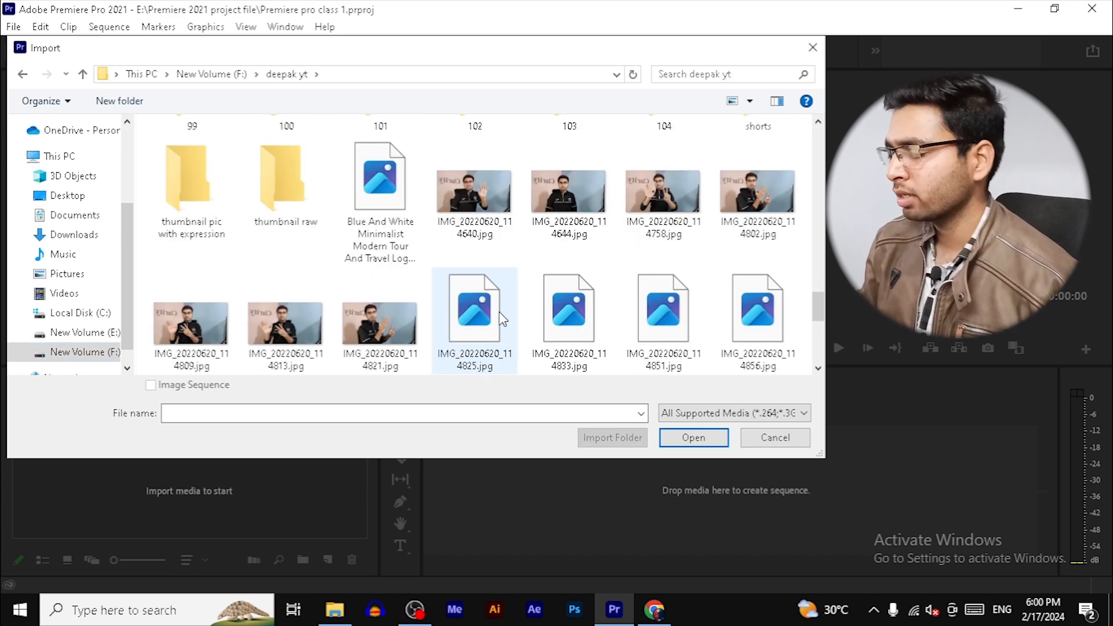
scroll(472, 348, up, 5)
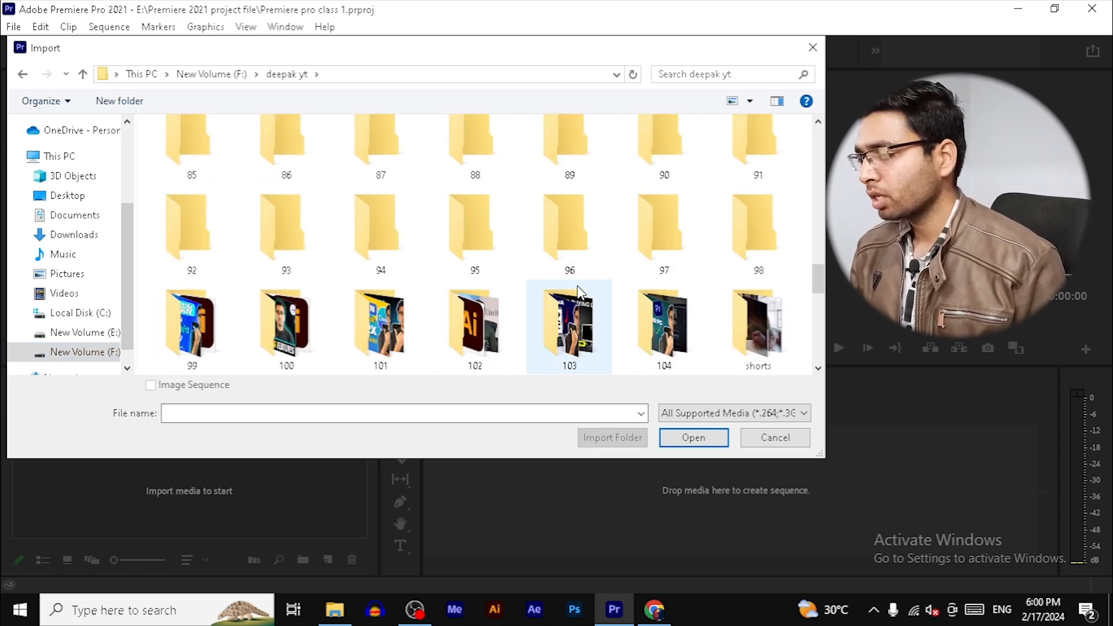
scroll(579, 292, down, 2)
double_click(667, 197)
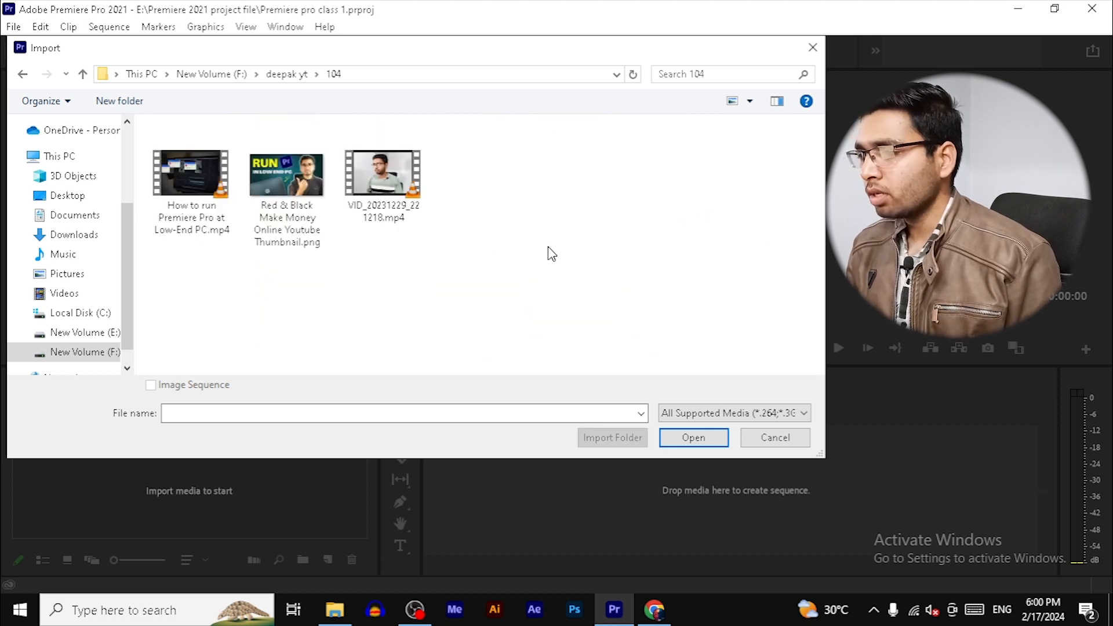
Step: Import the videos VID_20231229_221218.mp4 and How to run Premiere Pro at Low-End PC.mp4 into the project
click(387, 181)
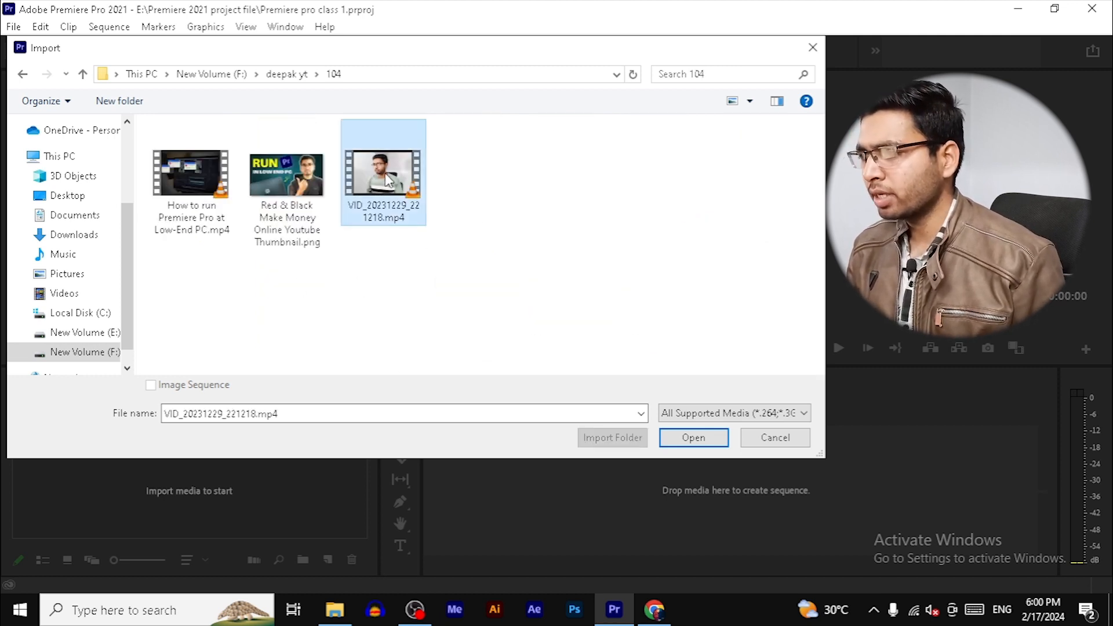
ctrl+click(179, 186)
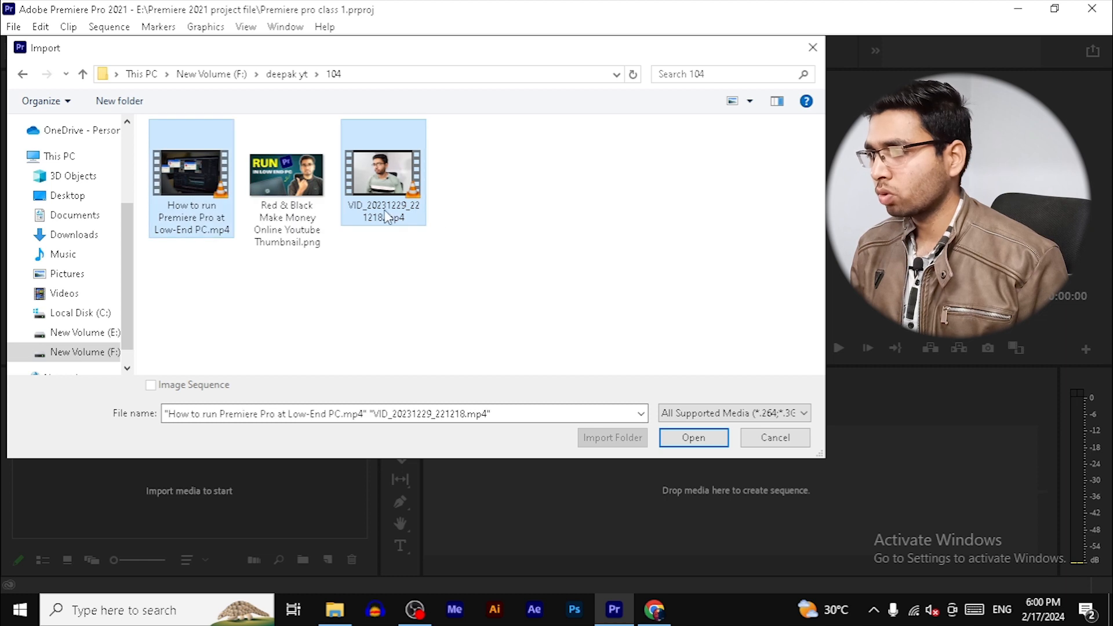
drag(385, 218, 629, 351)
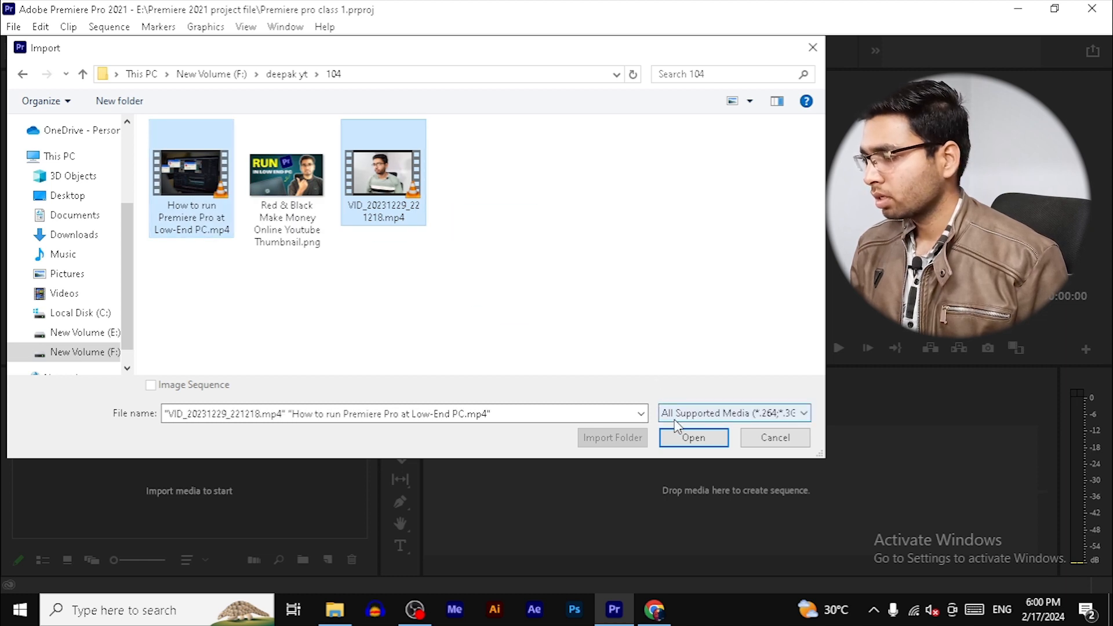
click(701, 441)
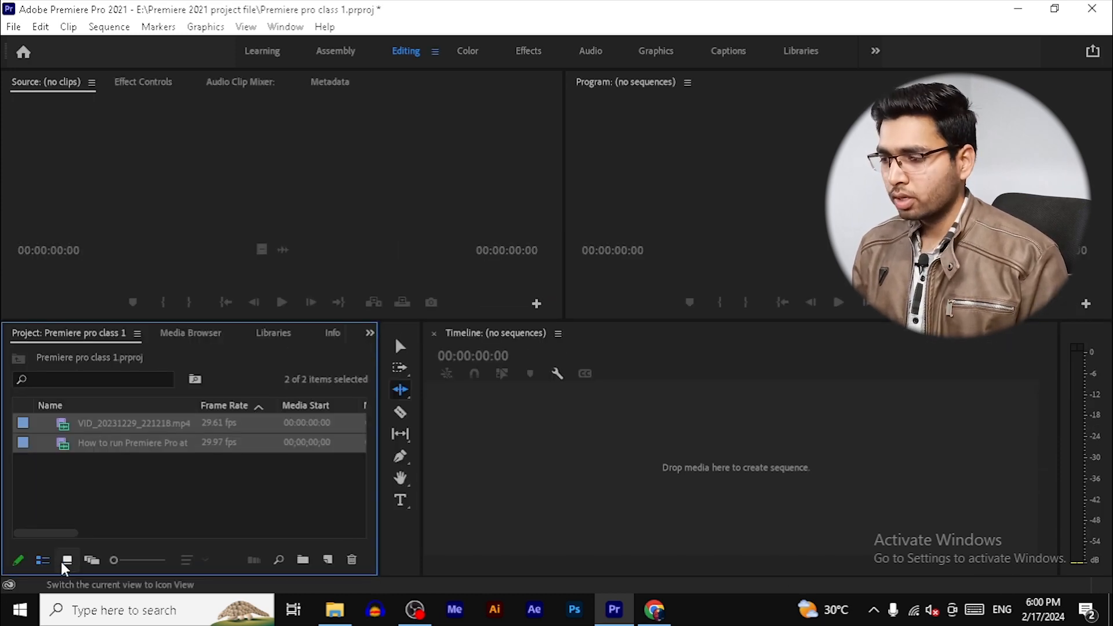
Step: Compare the icon, list and freeform views of the imported clips, try the freeform thumbnail size, and return to icon view
click(67, 560)
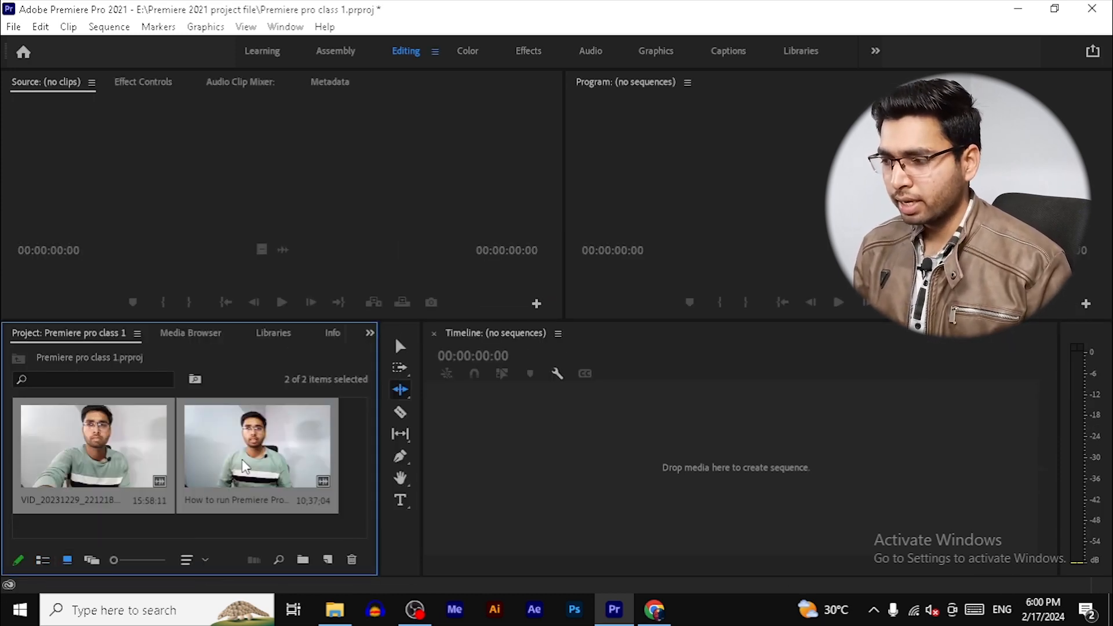
click(43, 559)
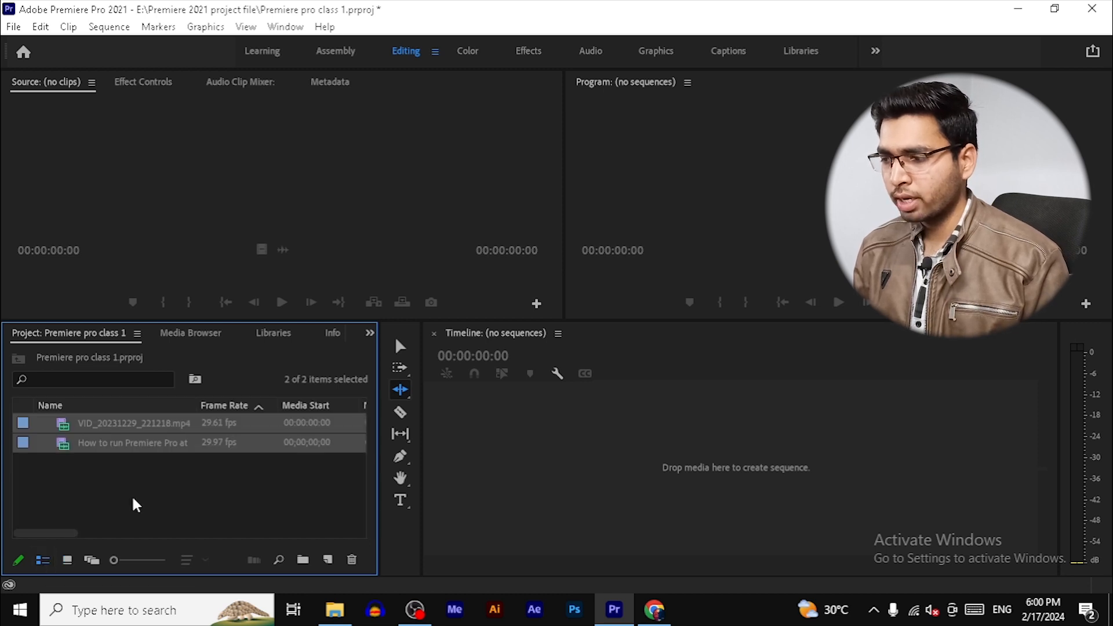
click(90, 565)
scroll(214, 510, down, 3)
scroll(218, 480, up, 2)
drag(139, 560, 120, 561)
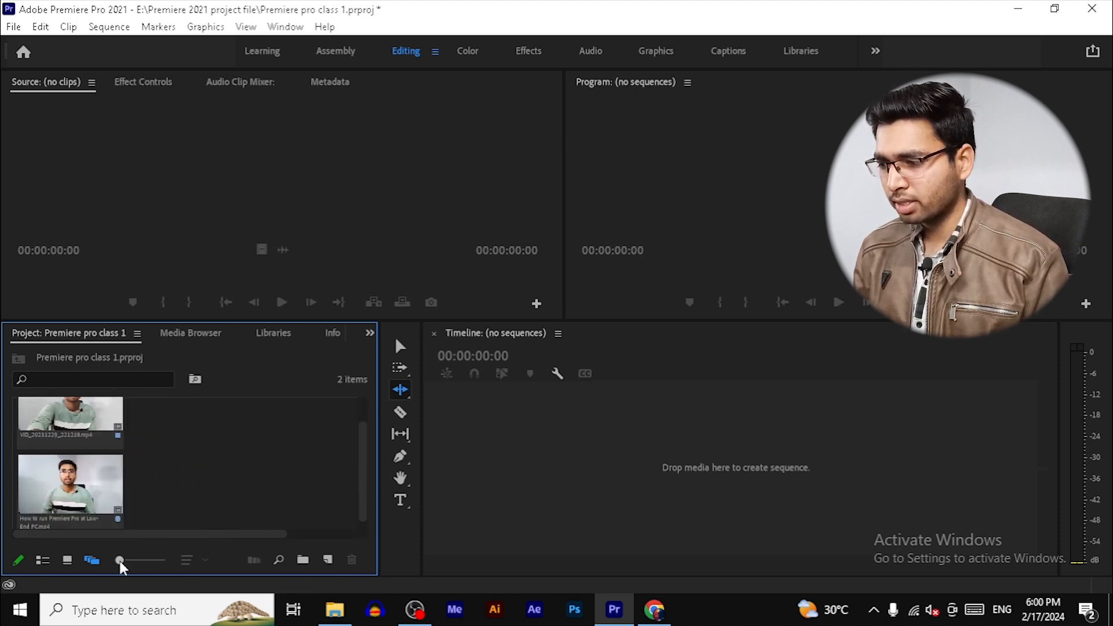
click(67, 560)
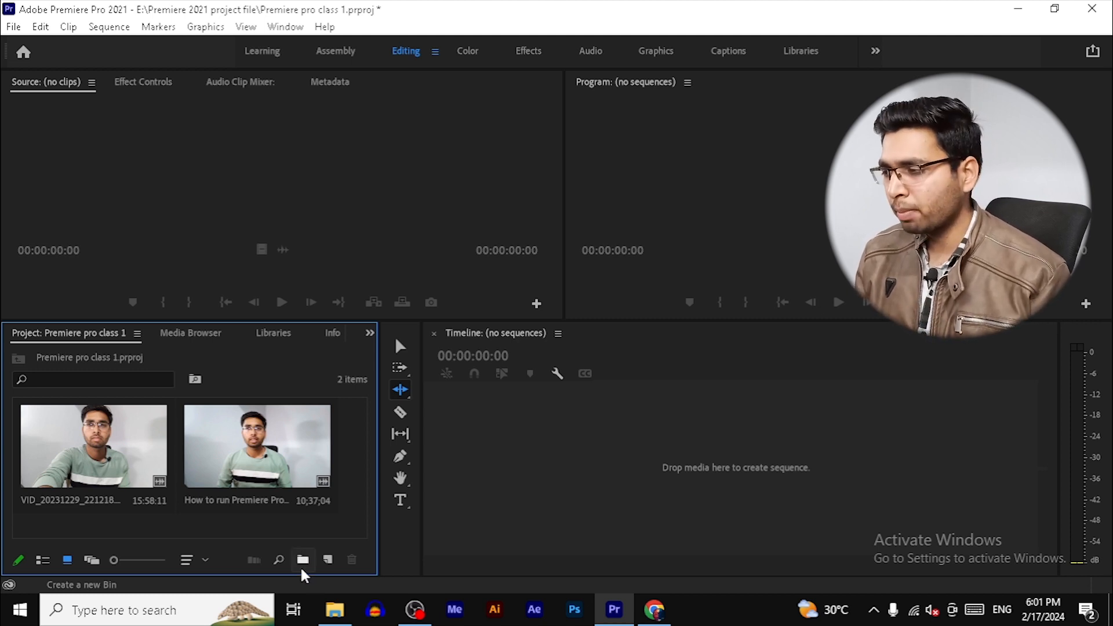
Step: Create a bin named Video in the project
click(302, 560)
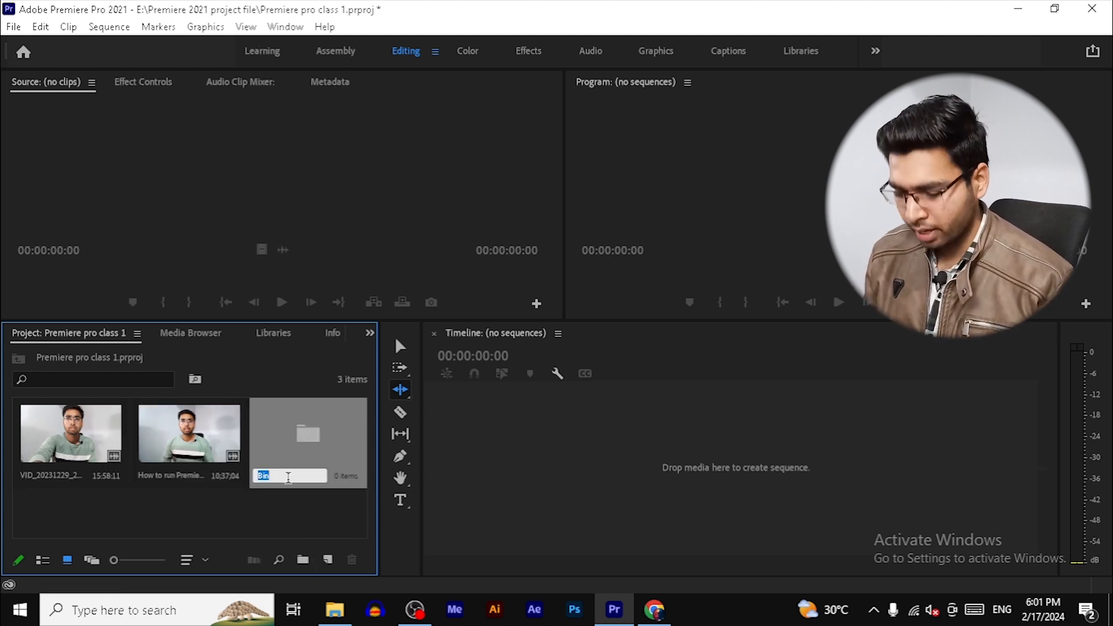
text(Video)
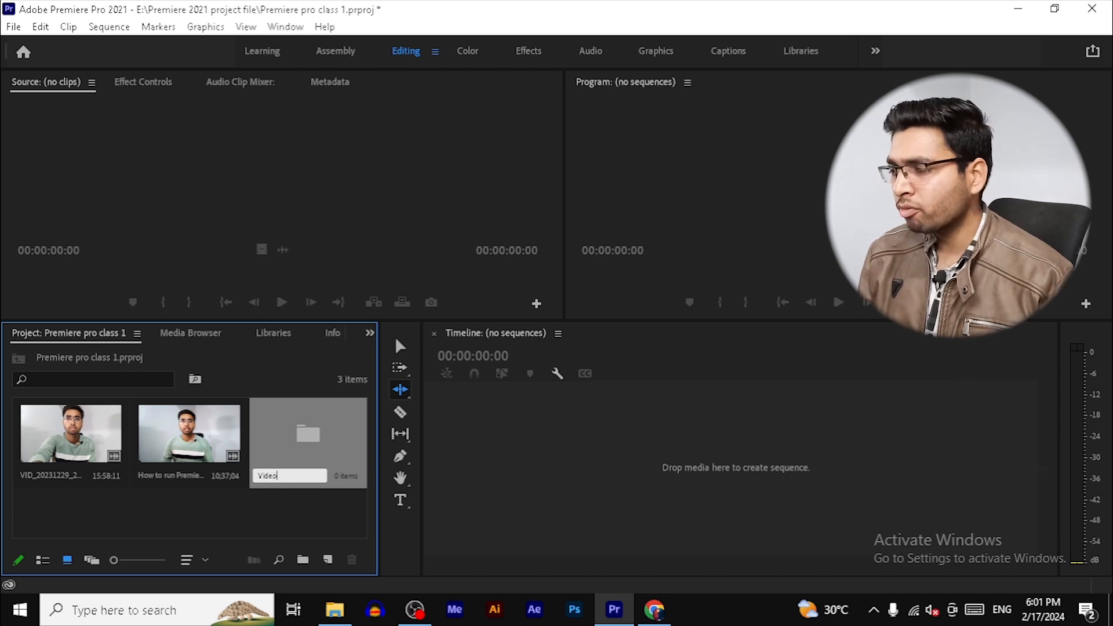
click(284, 513)
Step: Move both imported clips into the Video bin and open the bin
drag(195, 496, 102, 452)
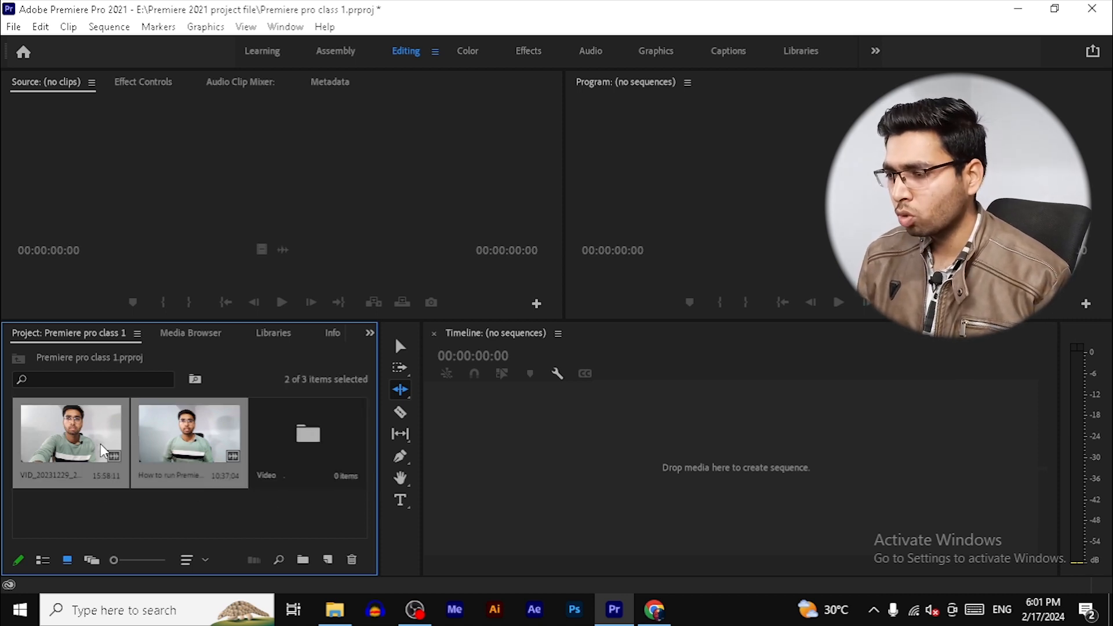
drag(220, 442, 296, 452)
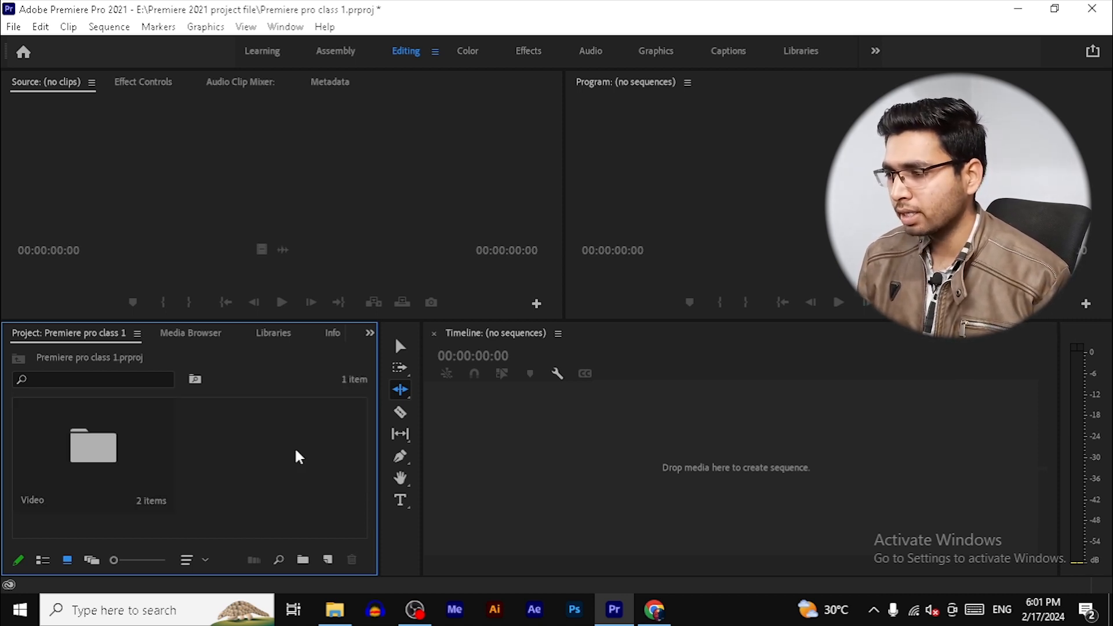
double_click(96, 447)
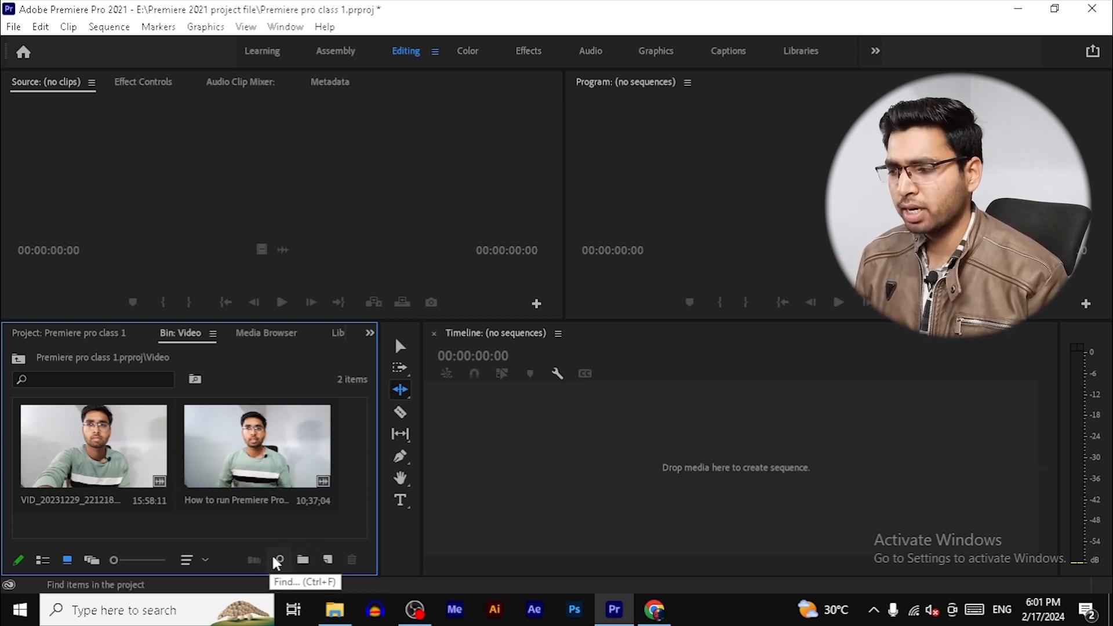
Step: Examine the types of new items that can be created in the Video bin
click(328, 560)
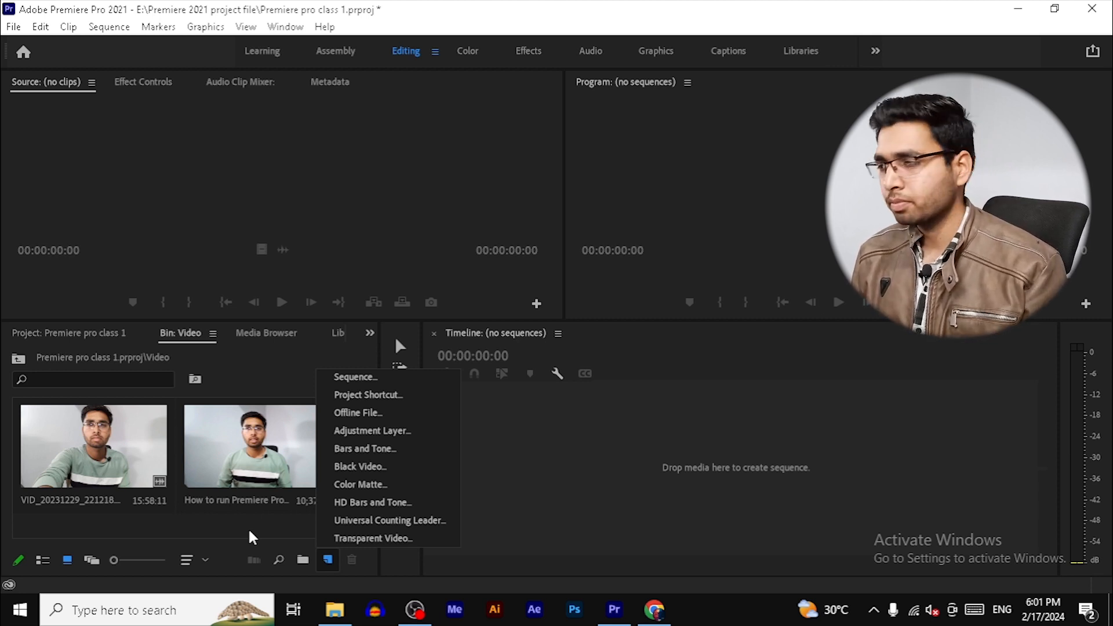
click(327, 559)
click(328, 560)
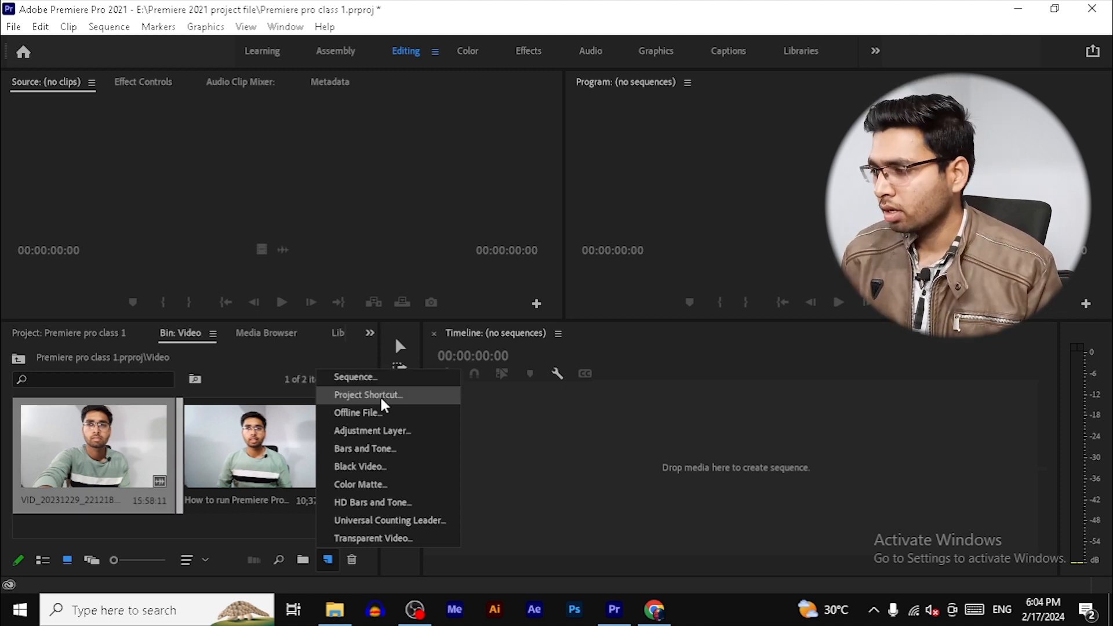
Step: Try the HDV 1080p editing mode for a new sequence, review its timebase and pixel aspect ratio choices, and cancel the sequence
click(386, 374)
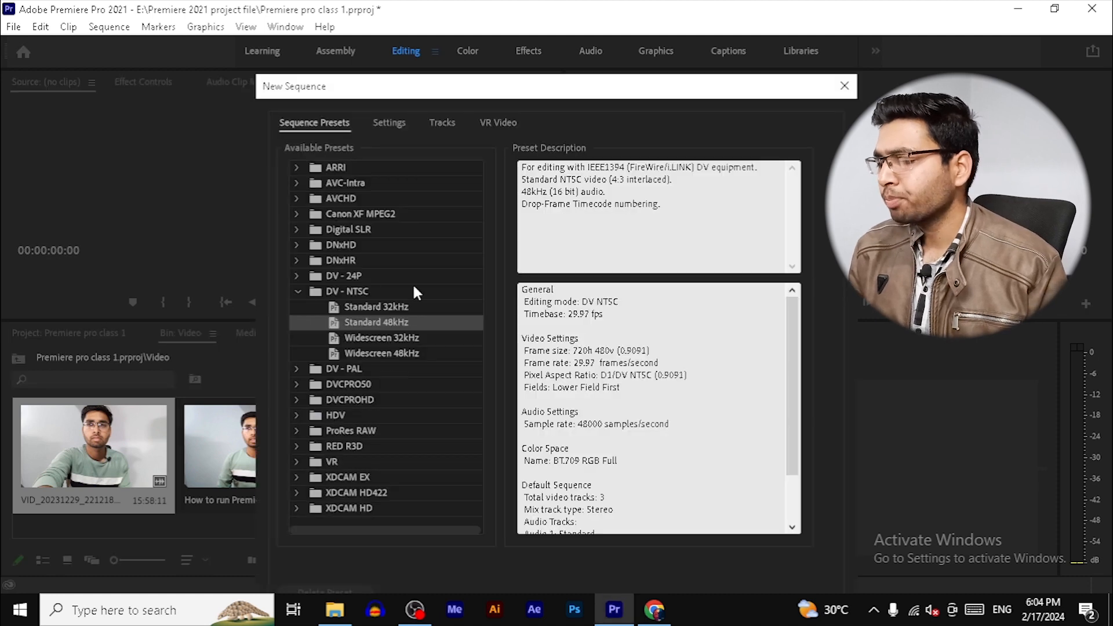
click(297, 292)
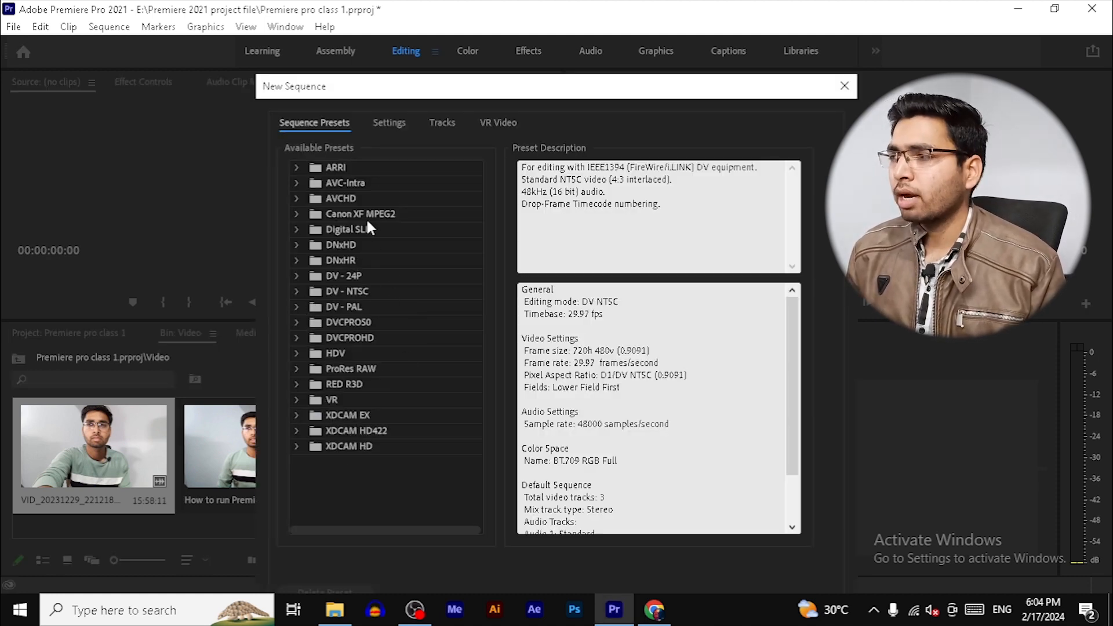
click(388, 123)
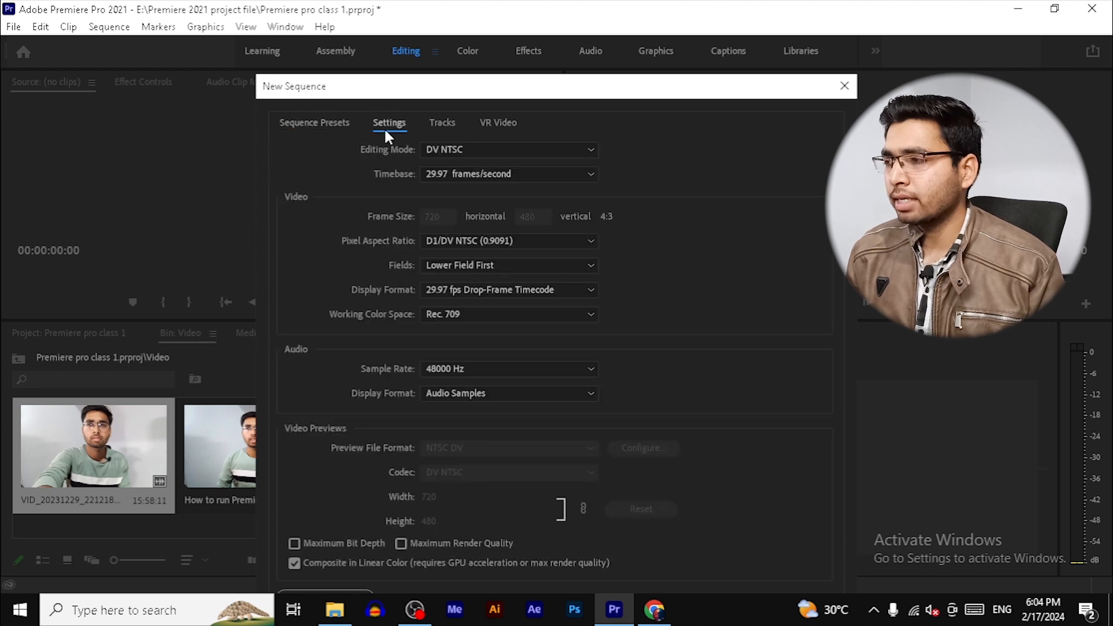
click(553, 150)
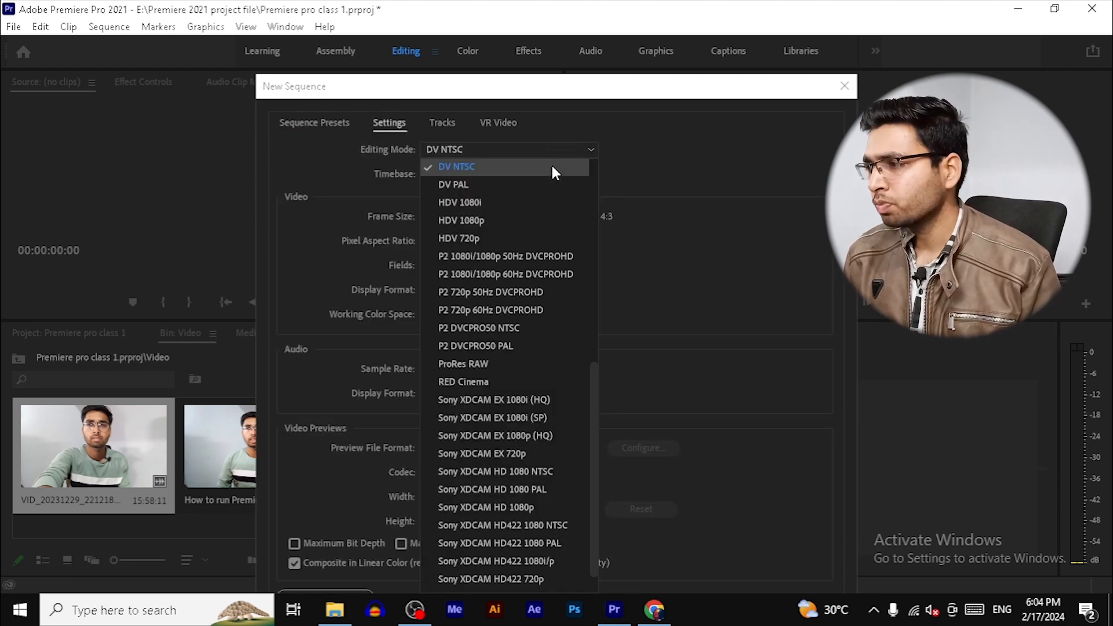
click(509, 220)
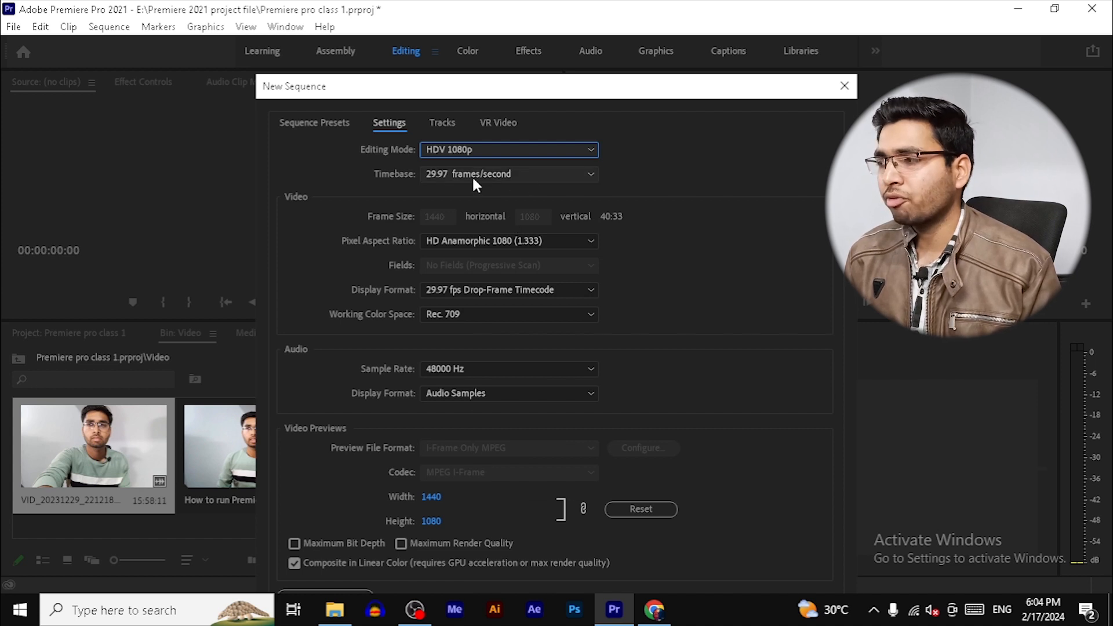
click(547, 170)
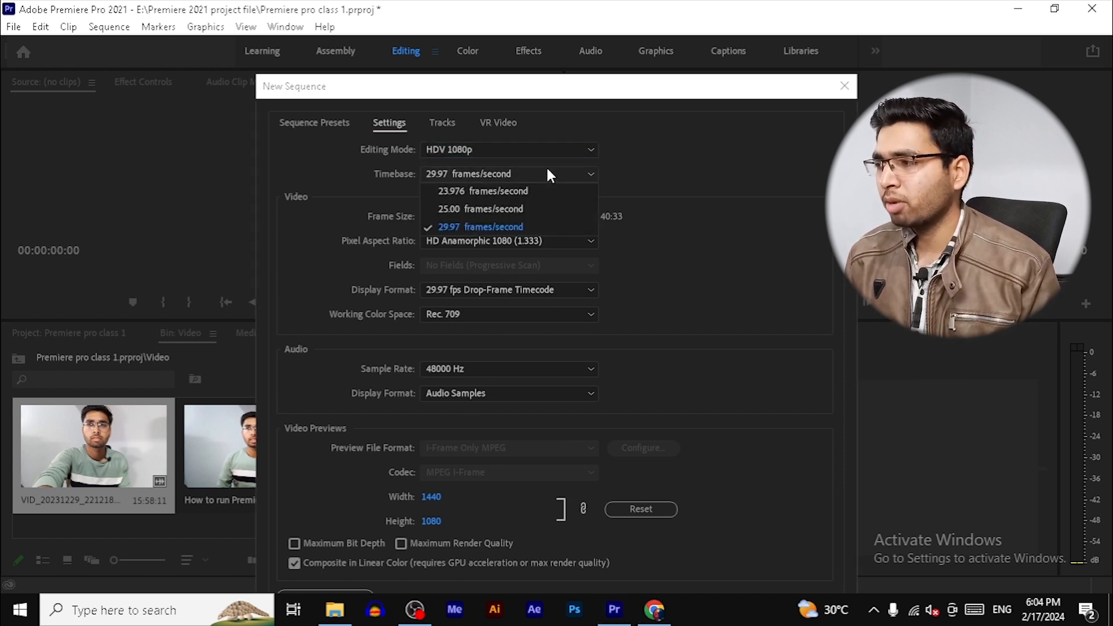
click(697, 186)
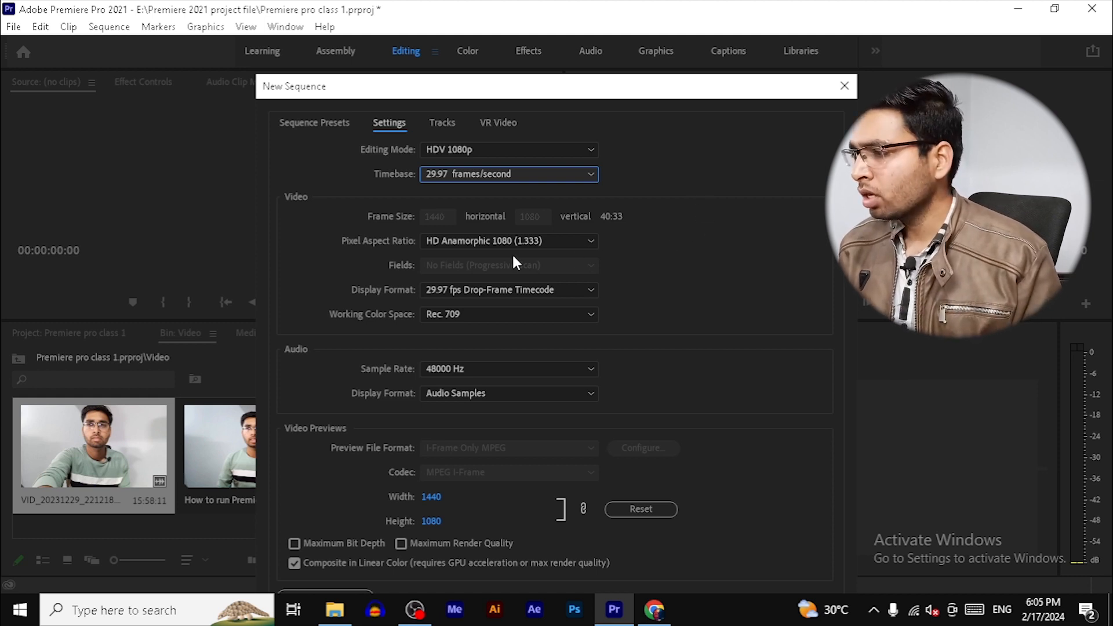
click(545, 239)
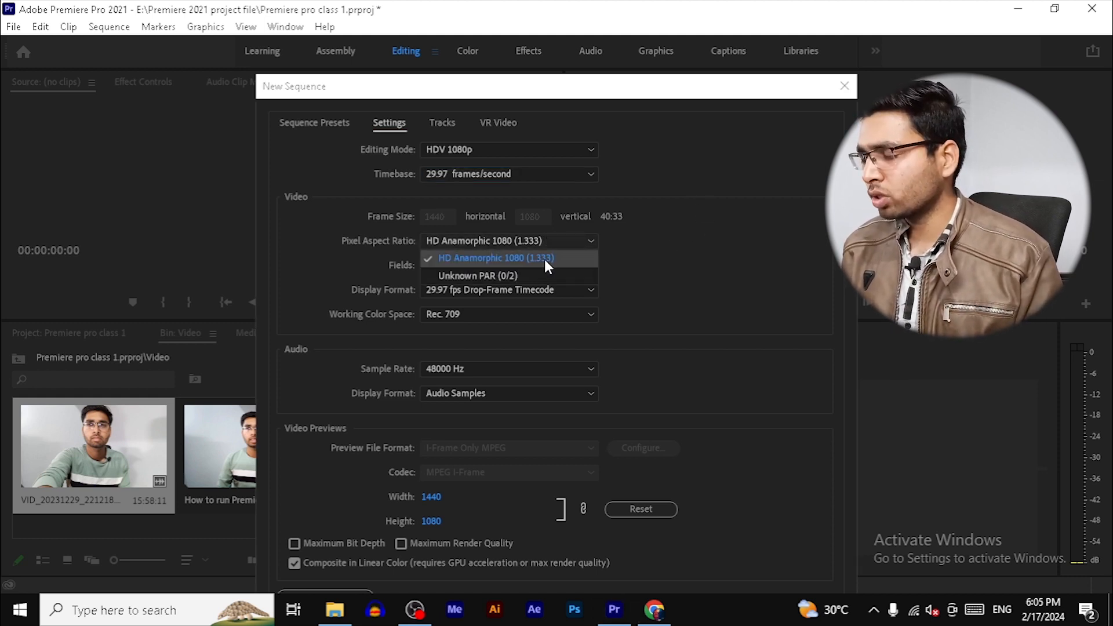
click(544, 259)
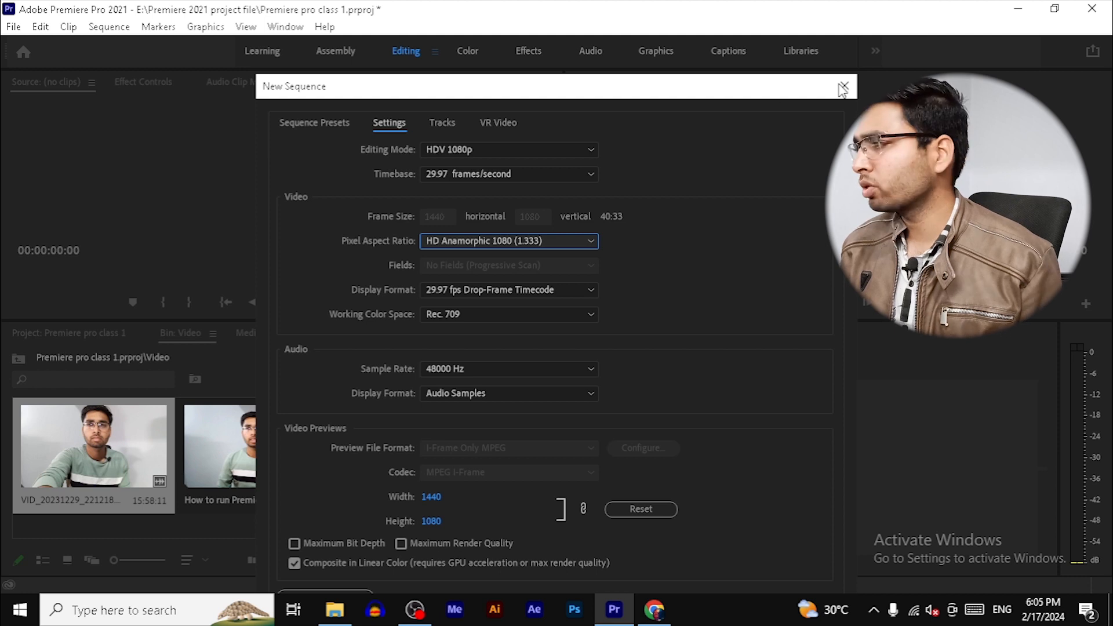
click(845, 85)
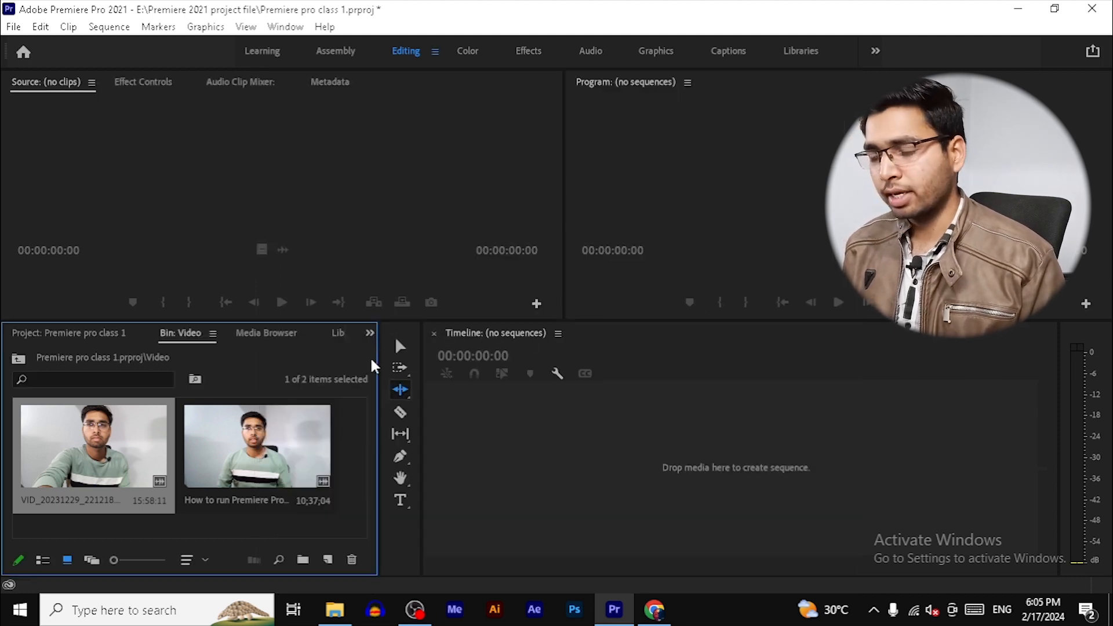
Step: Create a timeline sequence from VID_20231229_221218.mp4 and select its clip with the Selection tool
drag(88, 461, 623, 465)
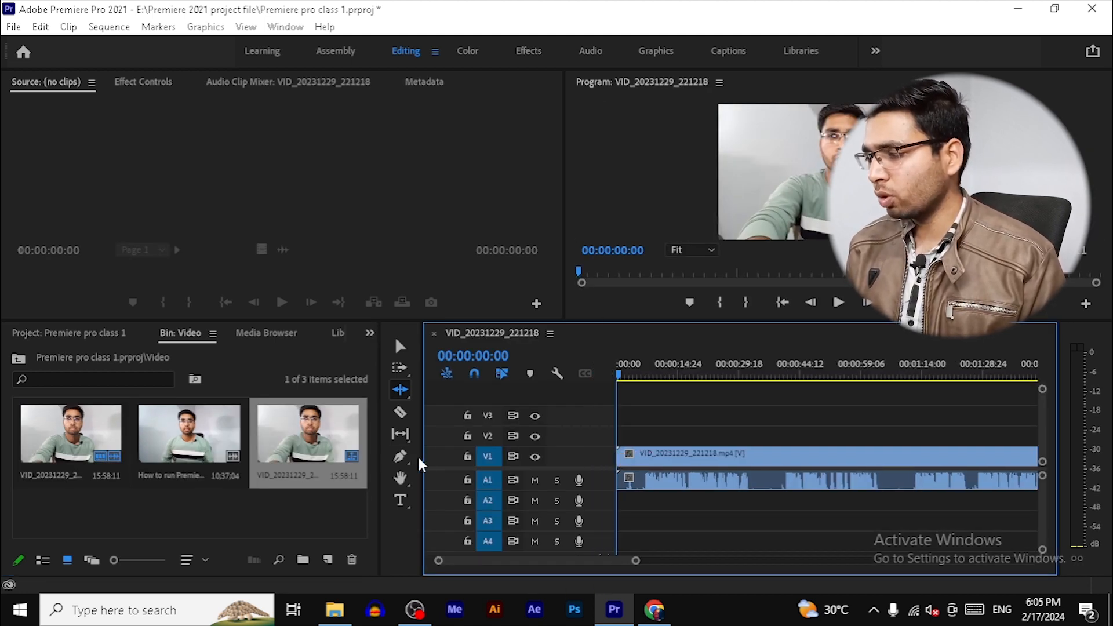
drag(422, 458, 273, 472)
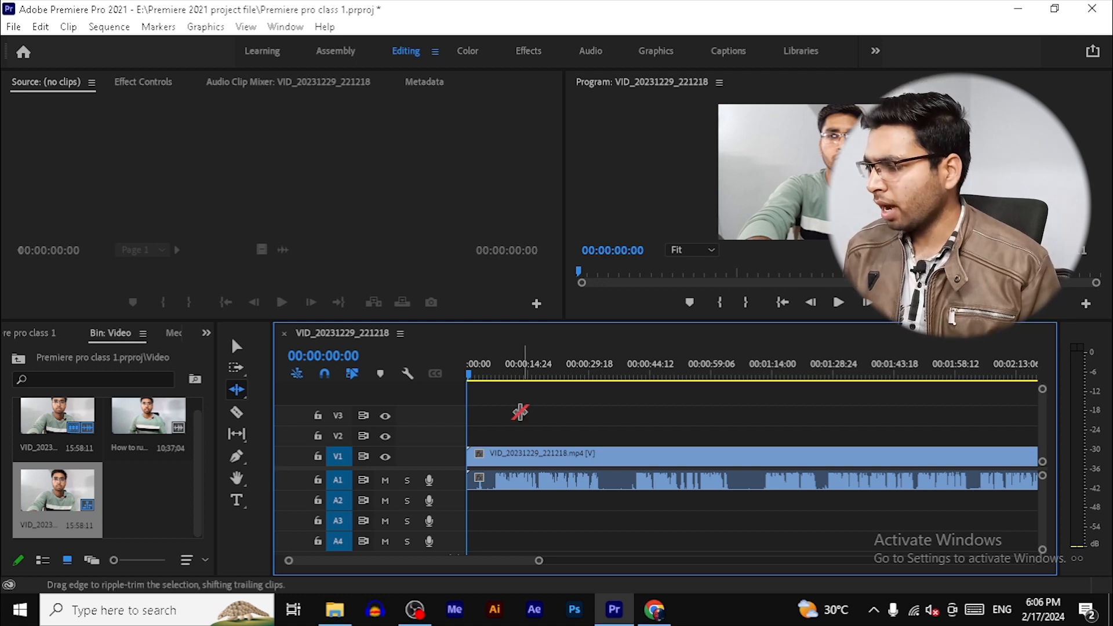
key(v)
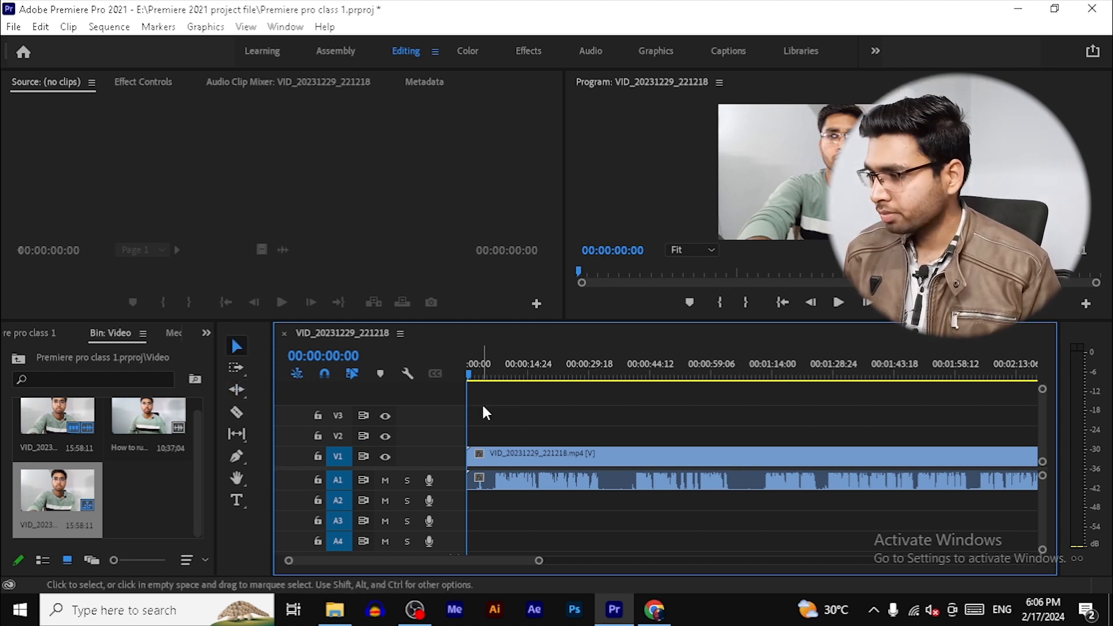
click(502, 461)
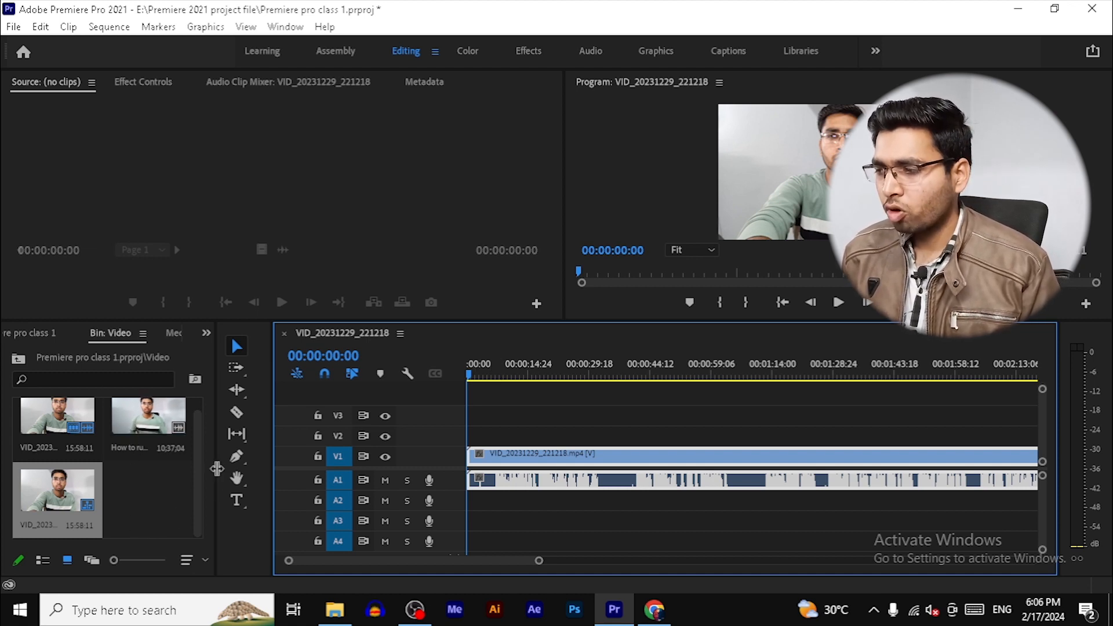
Step: Widen the bin area again, look through the Media Browser, Libraries, Info and Effects panels, and return to the Video bin
drag(215, 475, 378, 480)
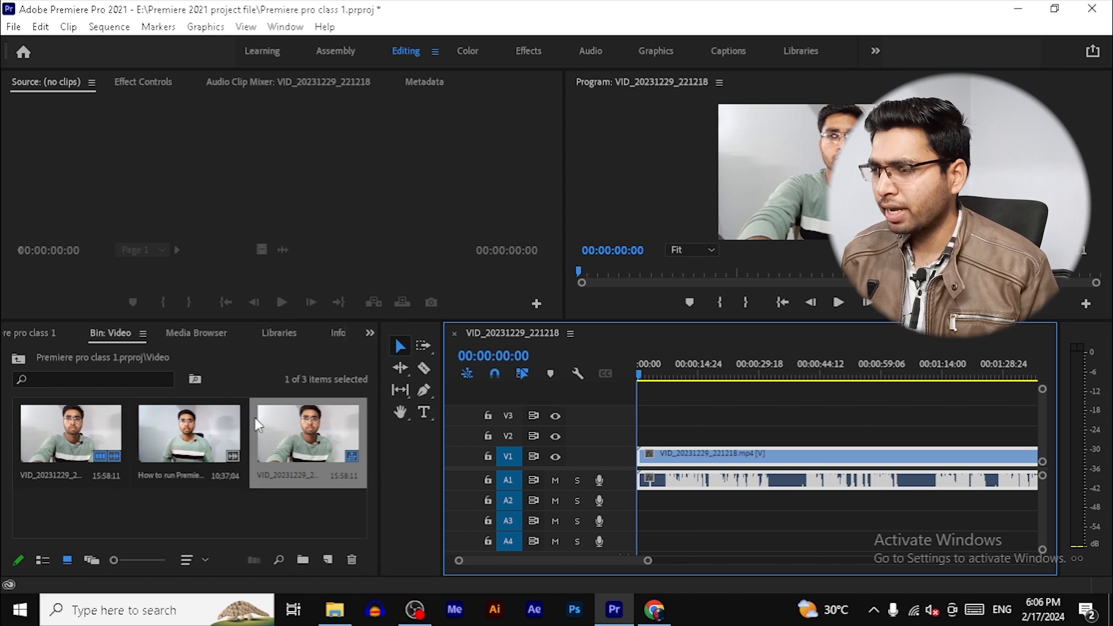
click(177, 344)
click(275, 343)
click(339, 334)
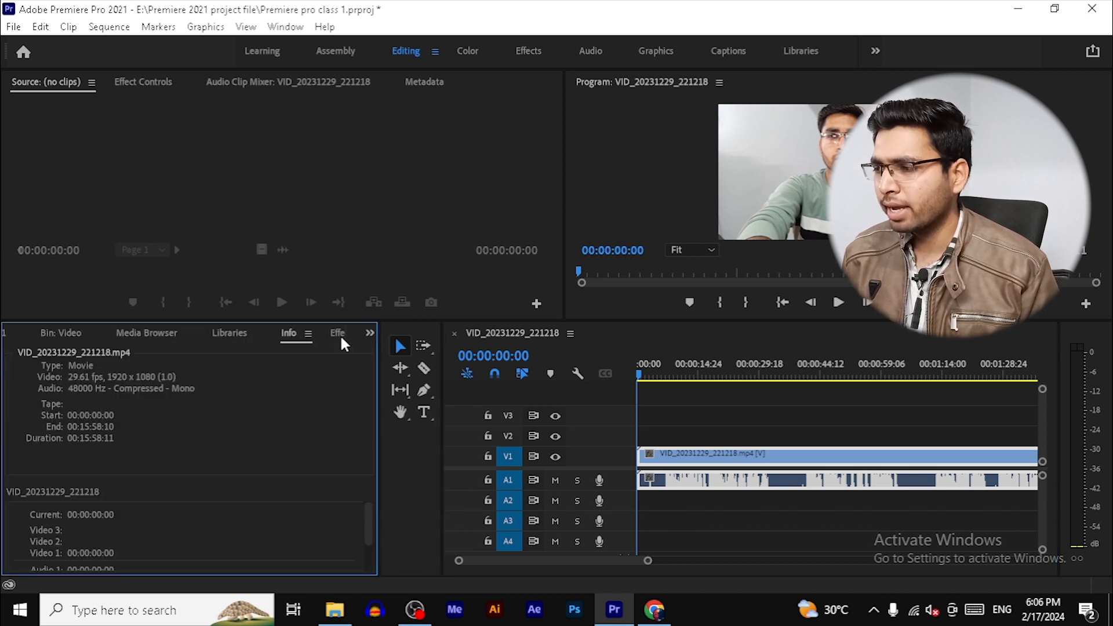
click(338, 335)
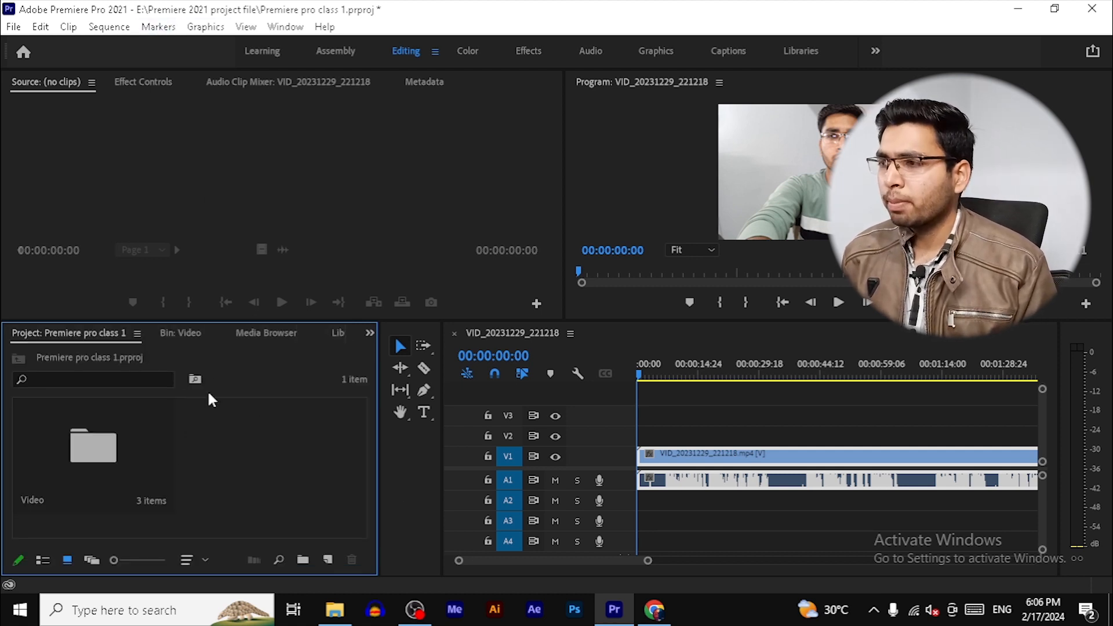
click(107, 454)
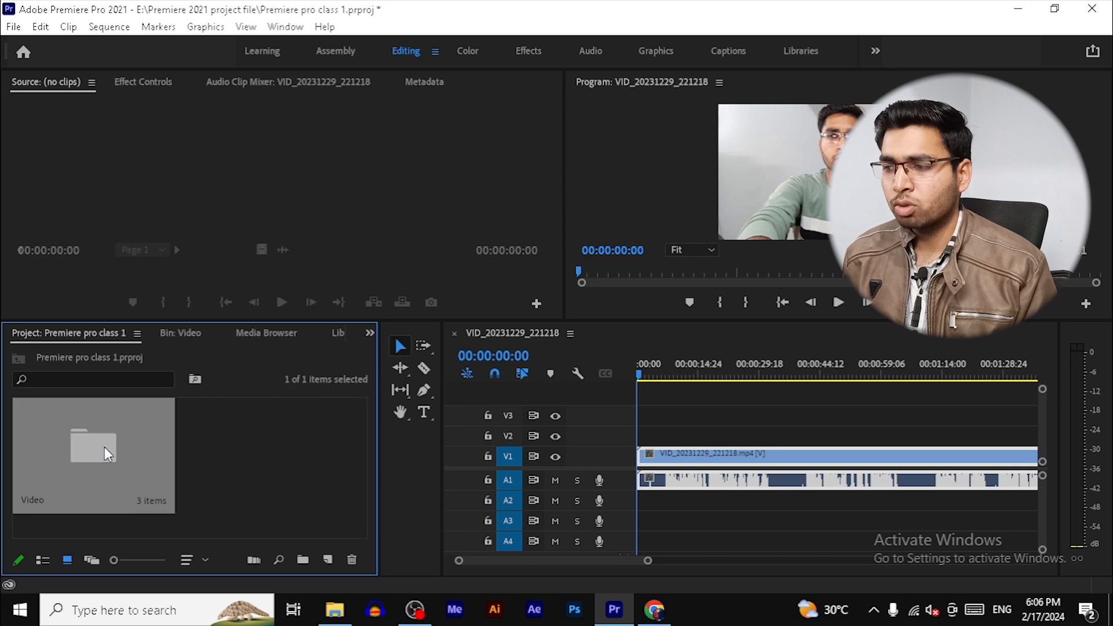
double_click(108, 454)
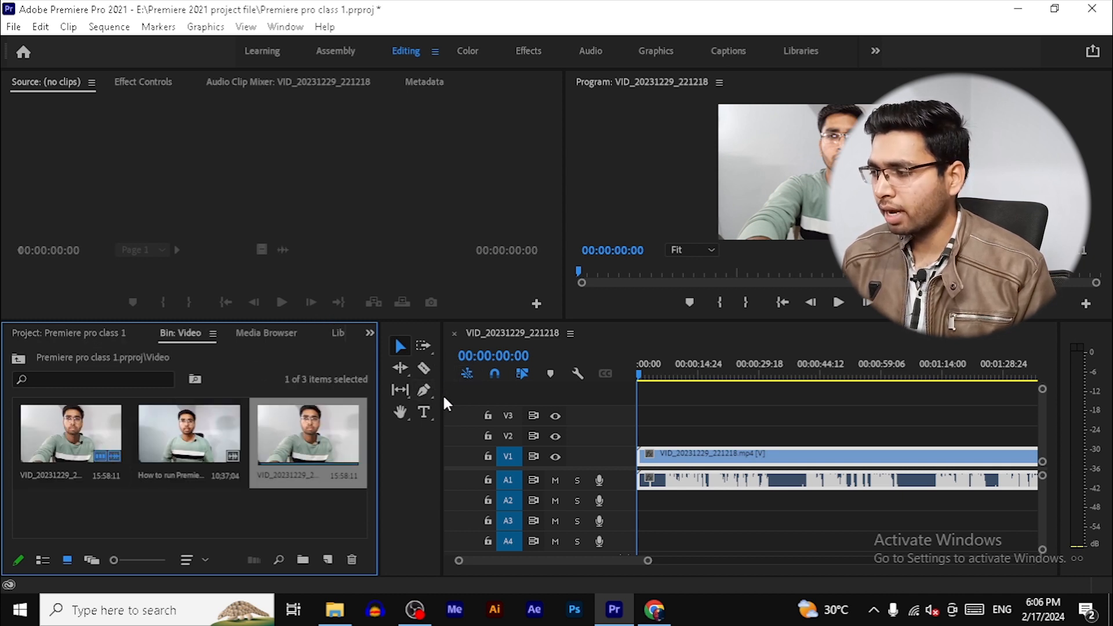
drag(446, 404, 410, 404)
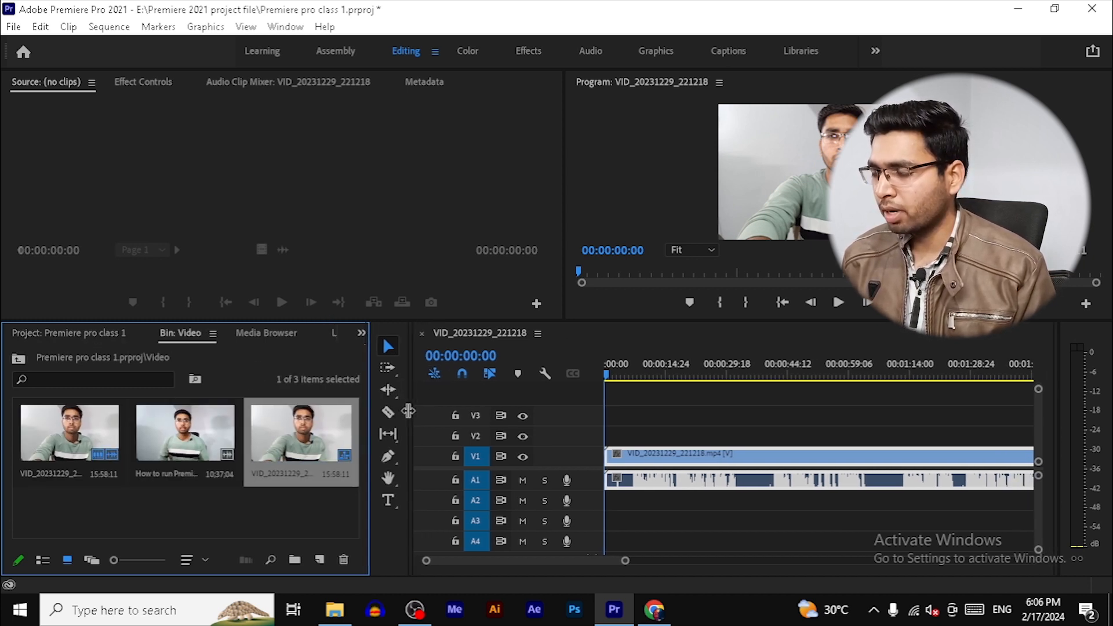
Step: Open VID_20231229_221218.mp4 in the Source Monitor and scrub its playhead to 00:07:48:07
double_click(61, 444)
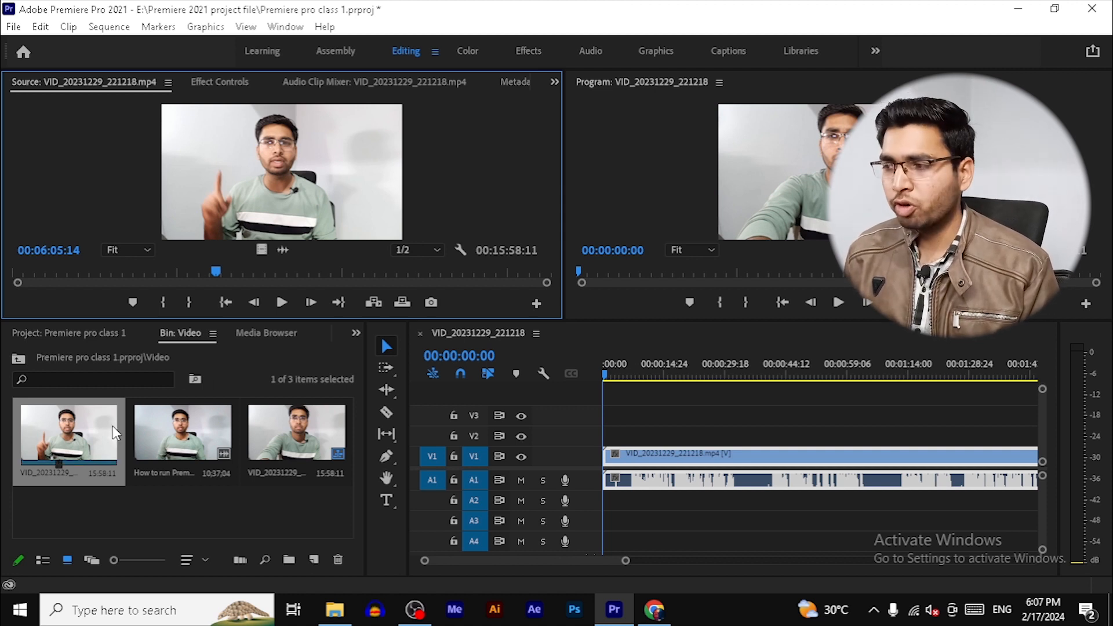
click(216, 272)
drag(216, 269, 307, 279)
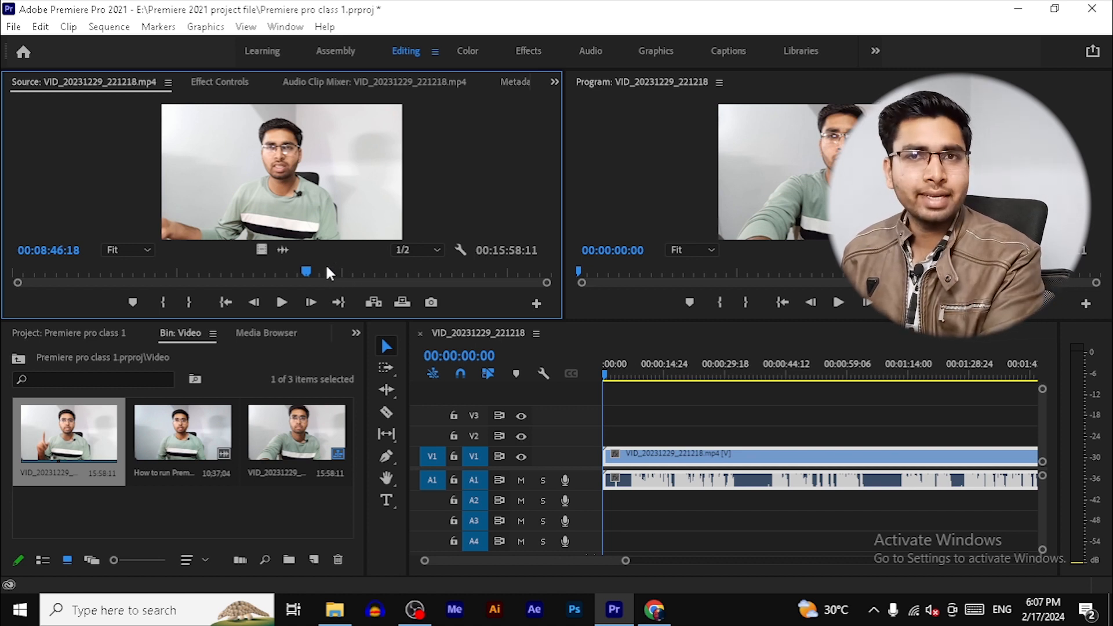
drag(306, 272, 277, 277)
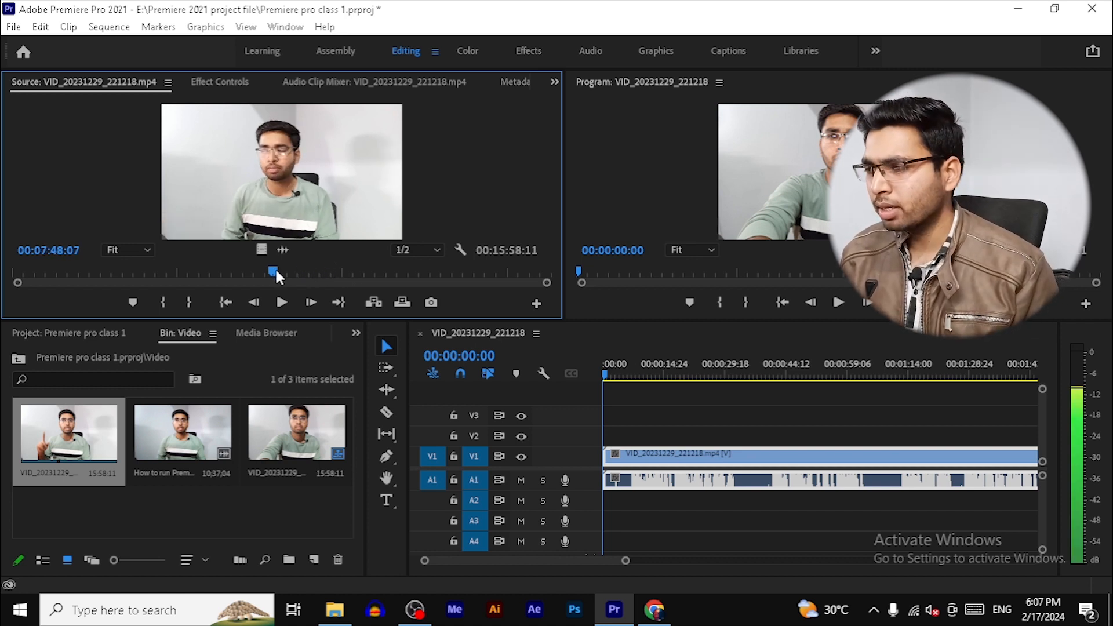
Step: Try adding a marker at 00:07:48:07 in the source clip and scrub the playhead away from it and back
click(134, 303)
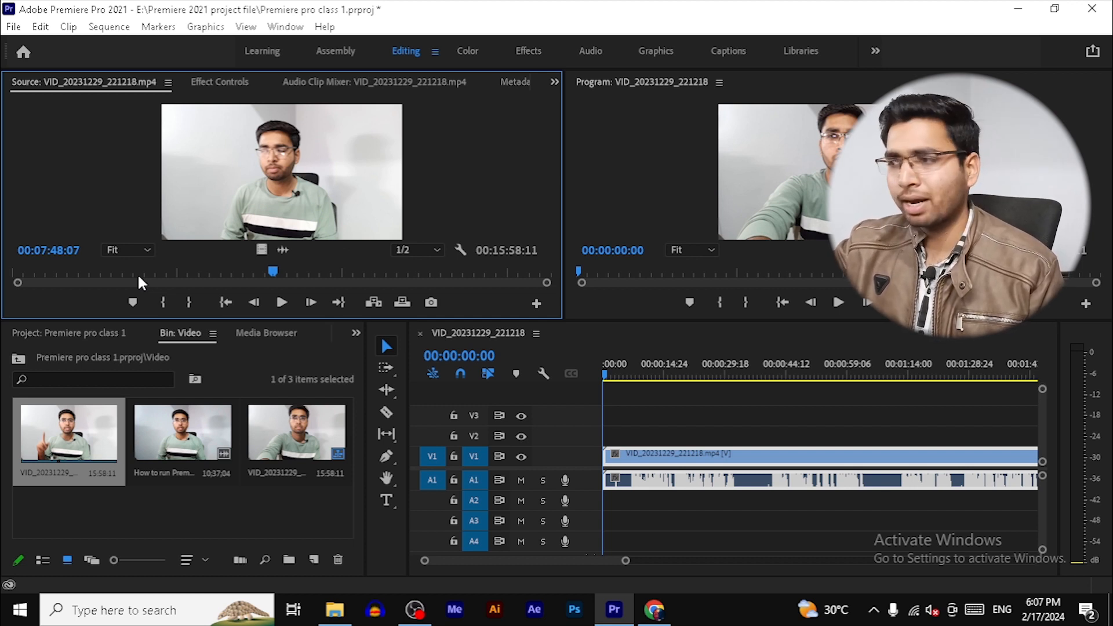
click(141, 302)
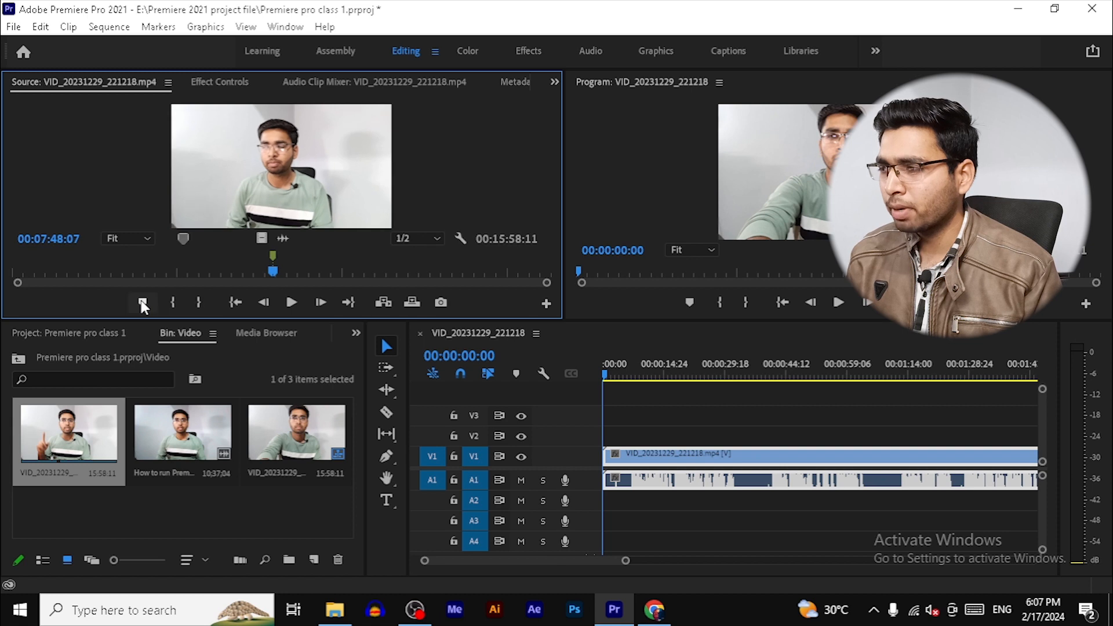
drag(272, 271, 164, 271)
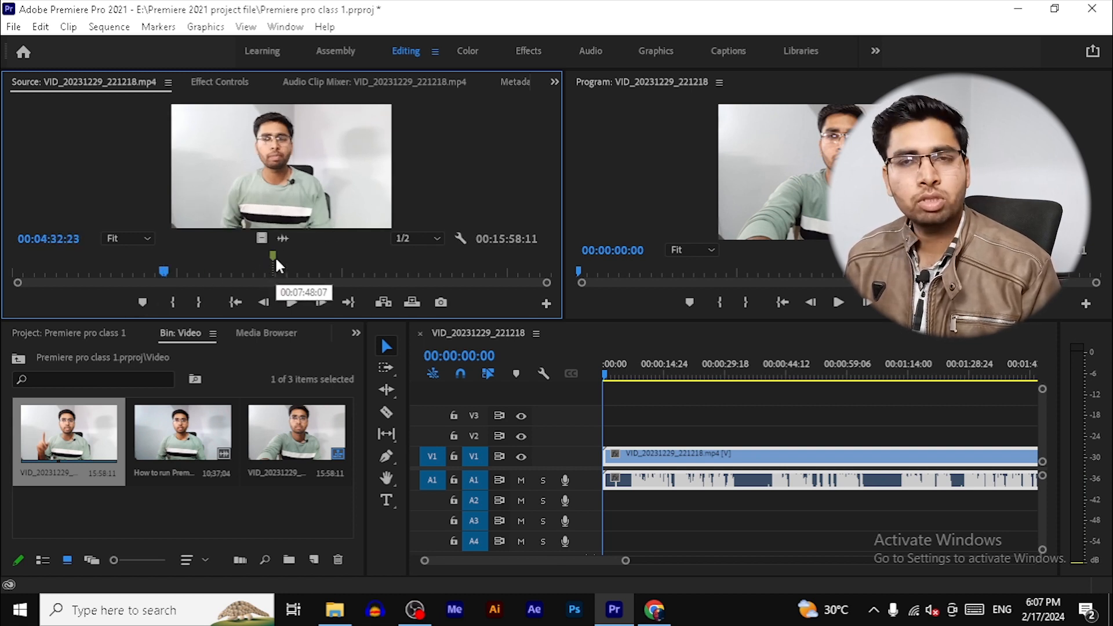
drag(165, 272, 271, 274)
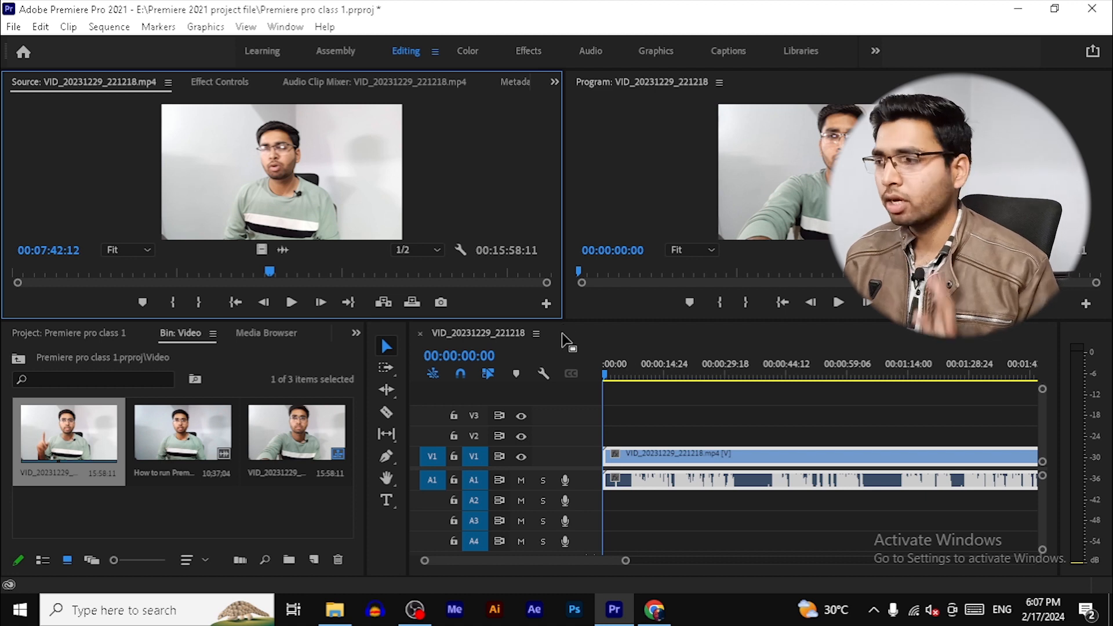
Step: Enlarge the Source Monitor and mark a section of the source clip with an In point and an Out point at 00:06:38:07
drag(293, 320, 293, 343)
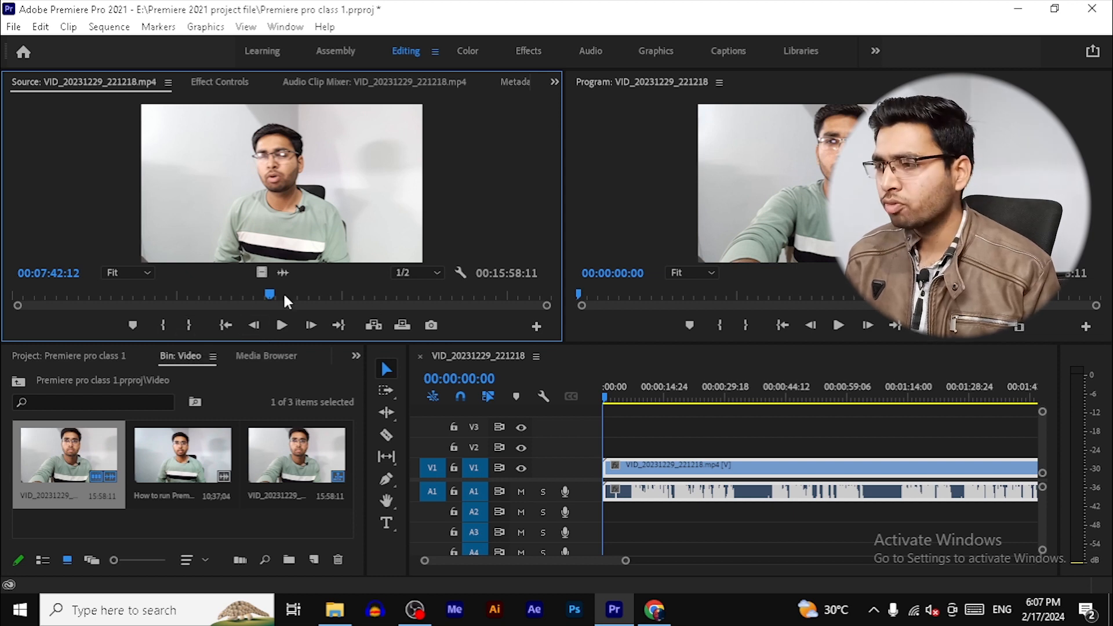
drag(271, 295, 234, 294)
click(165, 325)
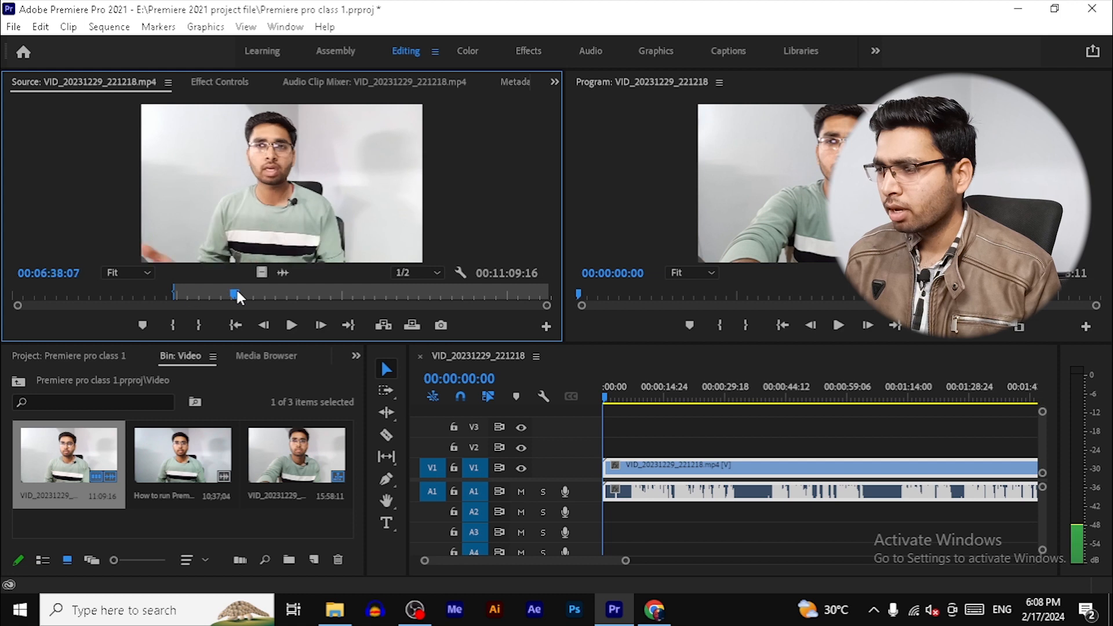
click(198, 326)
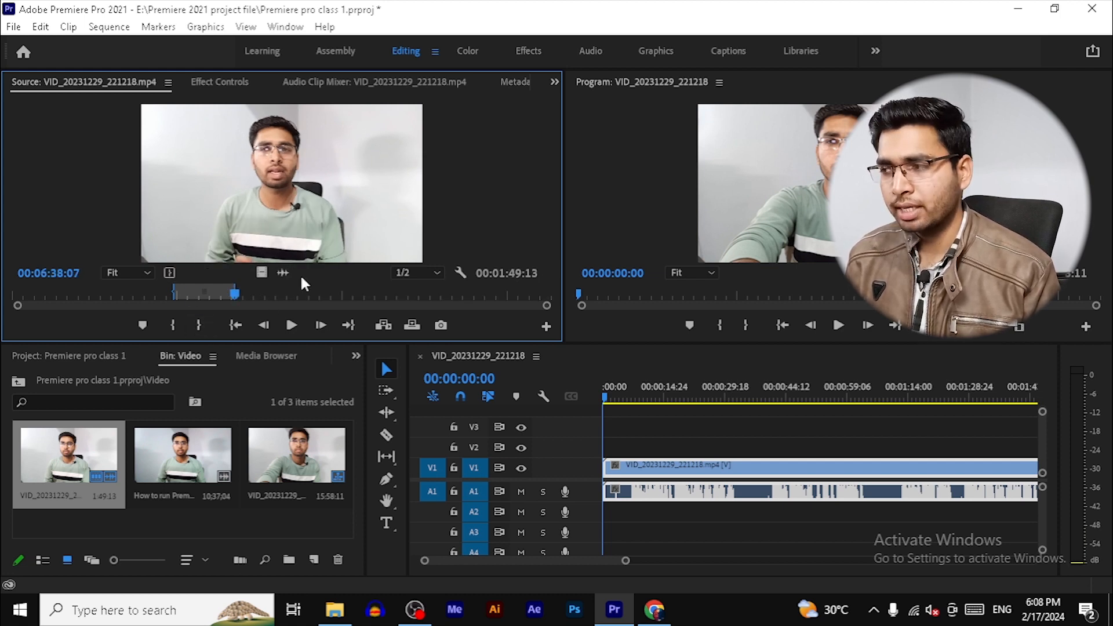
Step: Try adding only the video of the marked section on track V2 and only its audio below the existing audio, undoing each attempt
drag(260, 273, 260, 274)
drag(489, 396, 699, 458)
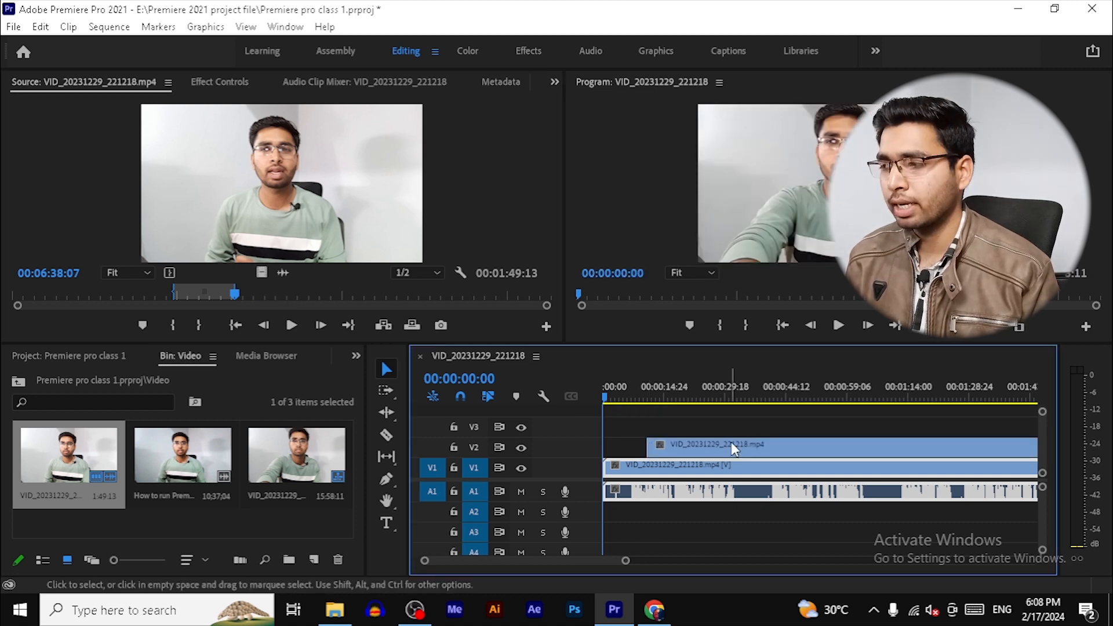
key(ctrl+z)
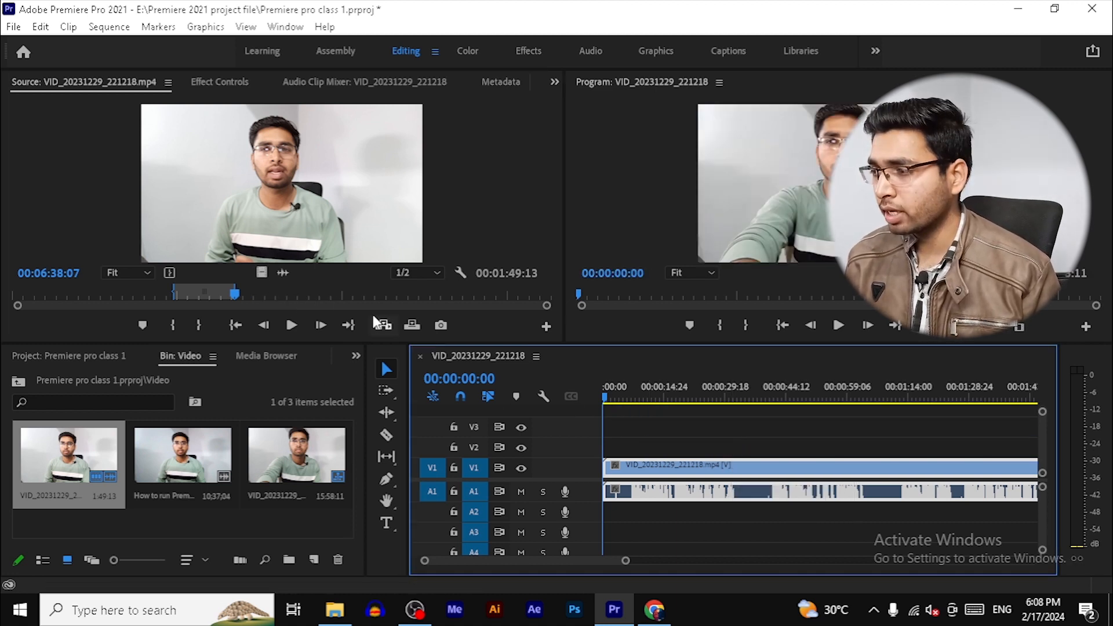
drag(282, 275, 830, 524)
key(ctrl+z)
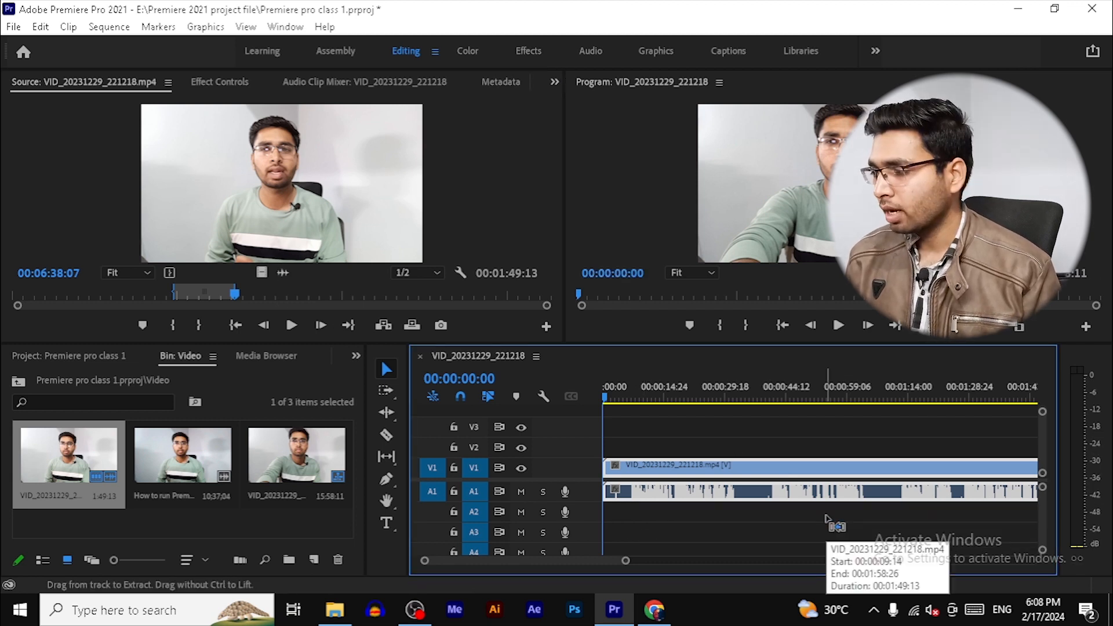
Step: Try placing the marked section's video and audio on tracks V1 and A1 past the end of the existing clip, undoing the attempt
key(minus)
key(minus)
key(minus)
key(minus)
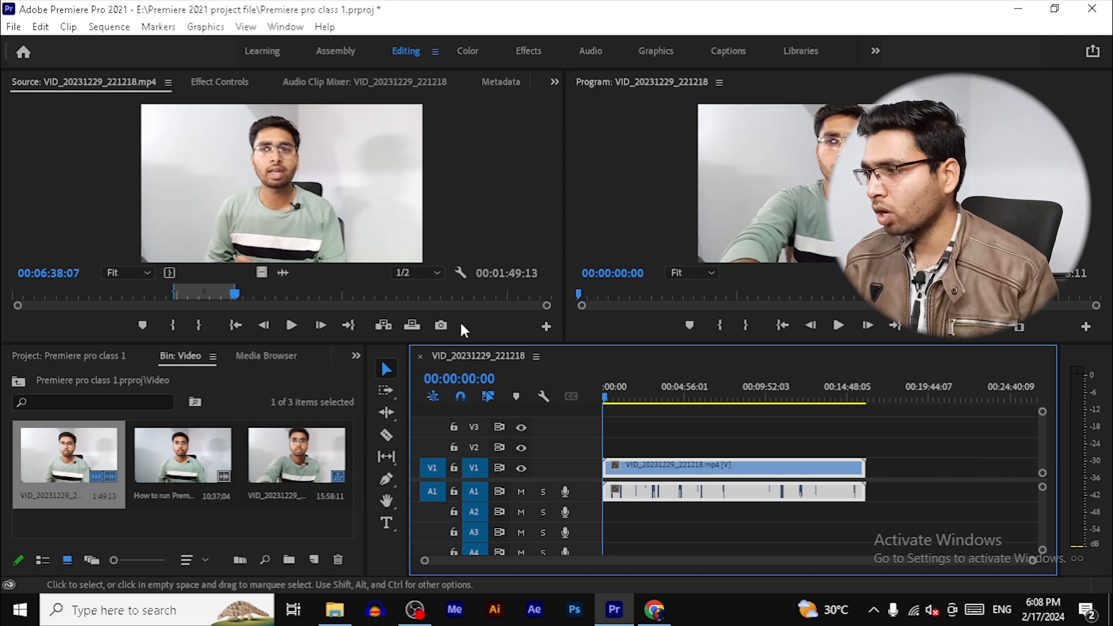
drag(499, 304, 911, 463)
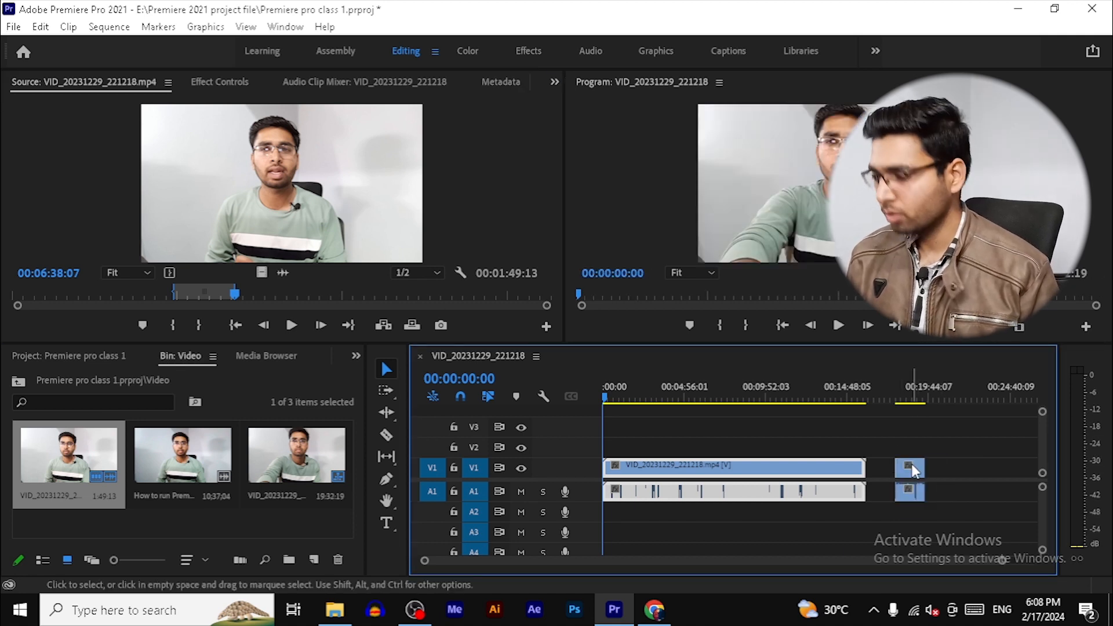
key(ctrl+z)
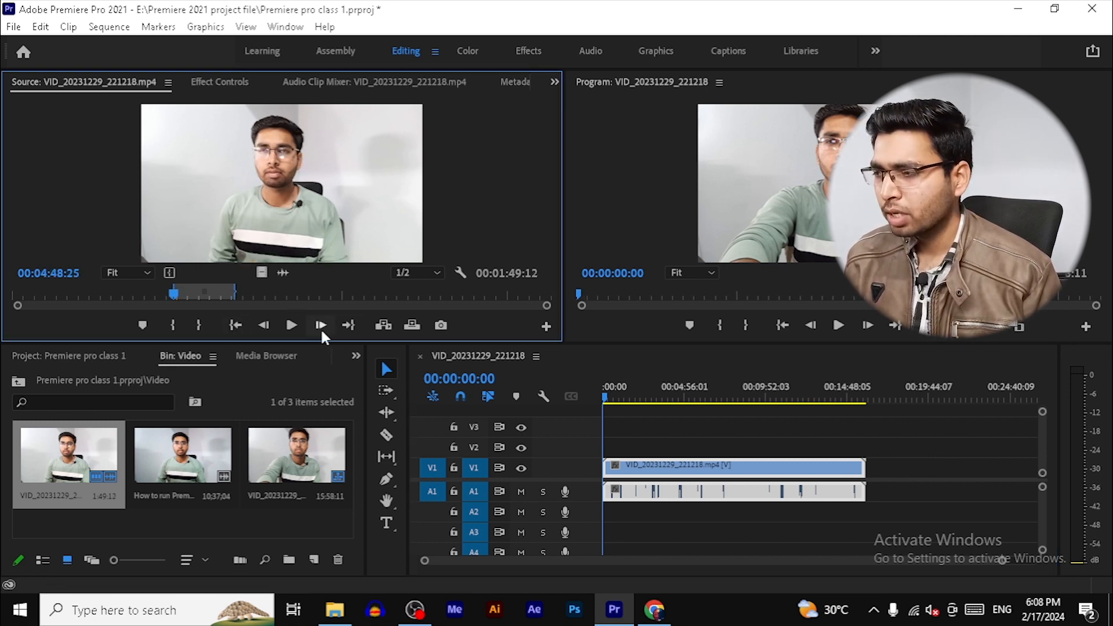
Step: Jump between the source clip's In and Out points, move a frame forward and back, and play it to 00:06:39:21
click(348, 326)
click(227, 324)
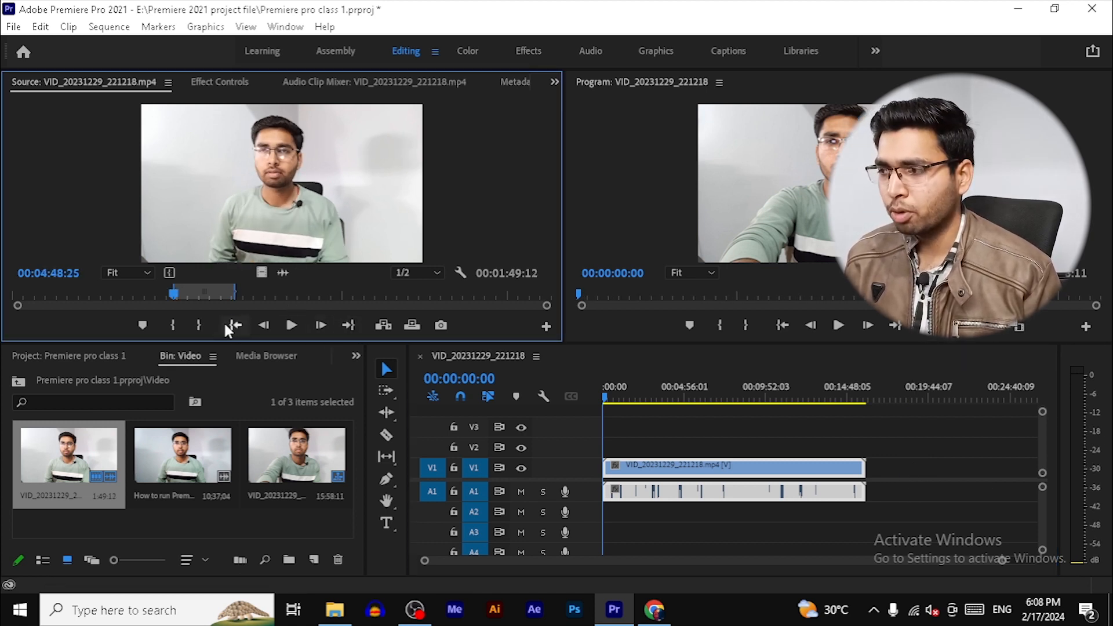
click(348, 326)
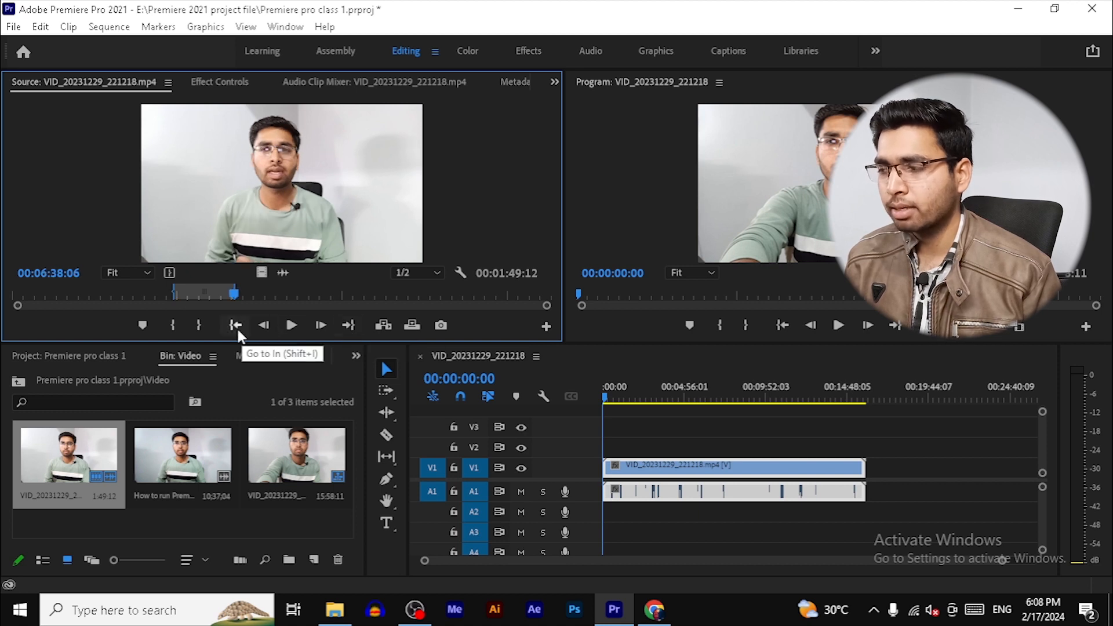
click(321, 325)
click(264, 327)
click(264, 326)
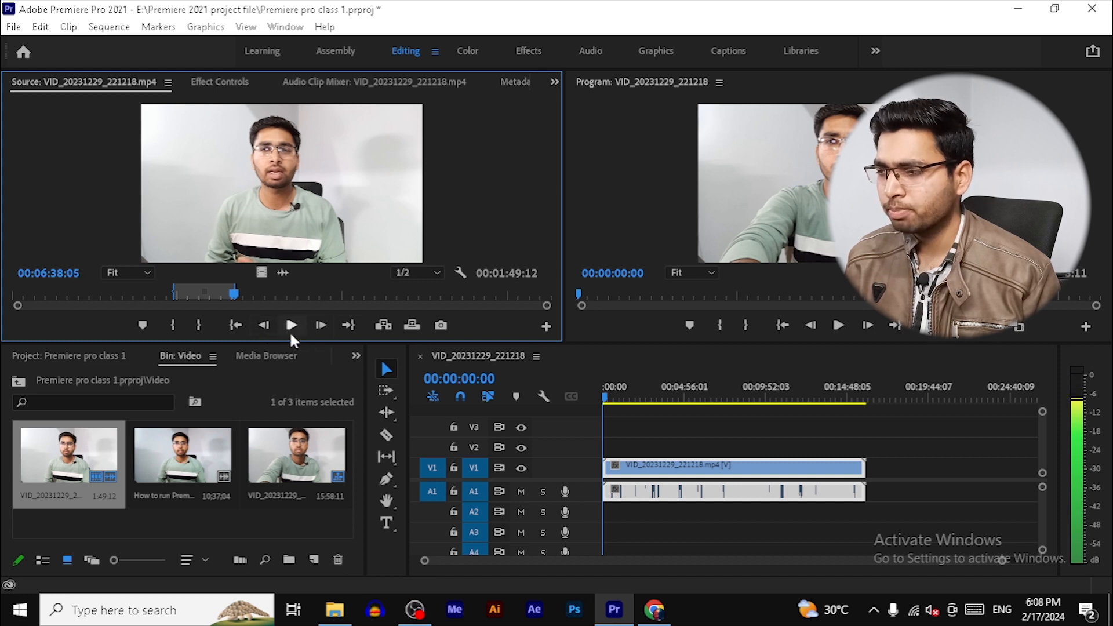
click(291, 327)
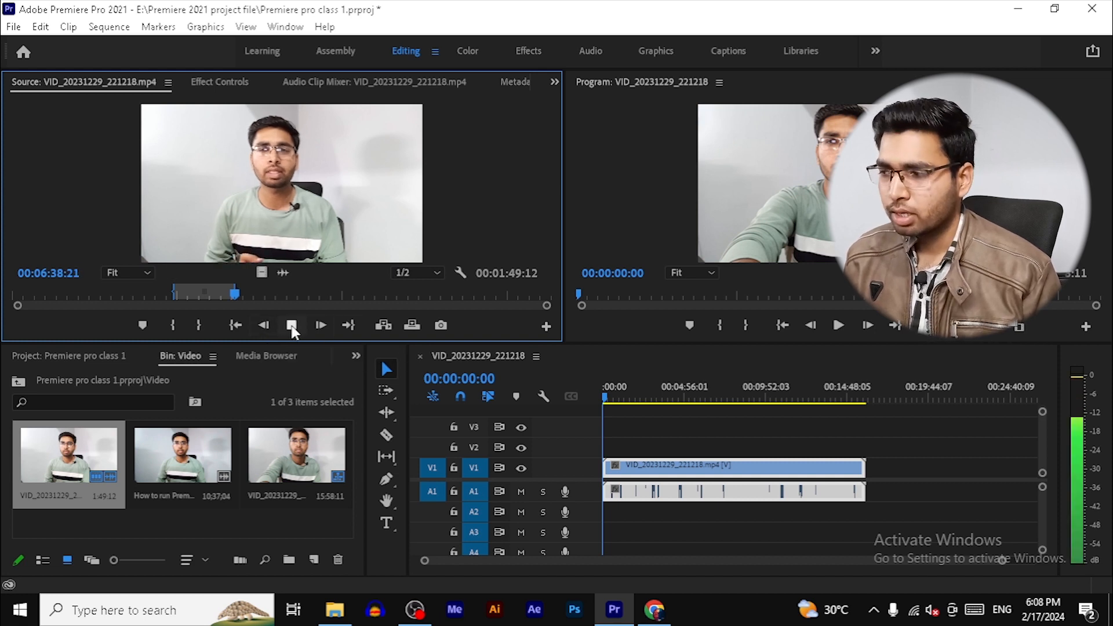
click(292, 326)
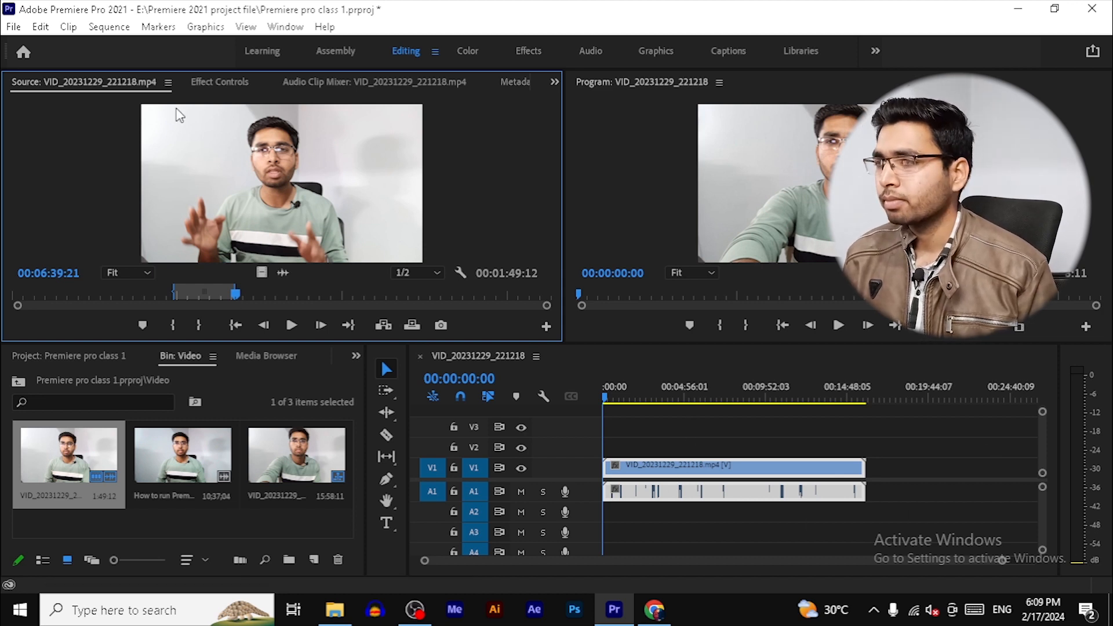
Step: Show the Effect Controls of the sequence clip on V1, examine its Motion and Opacity settings, and save the project
click(208, 81)
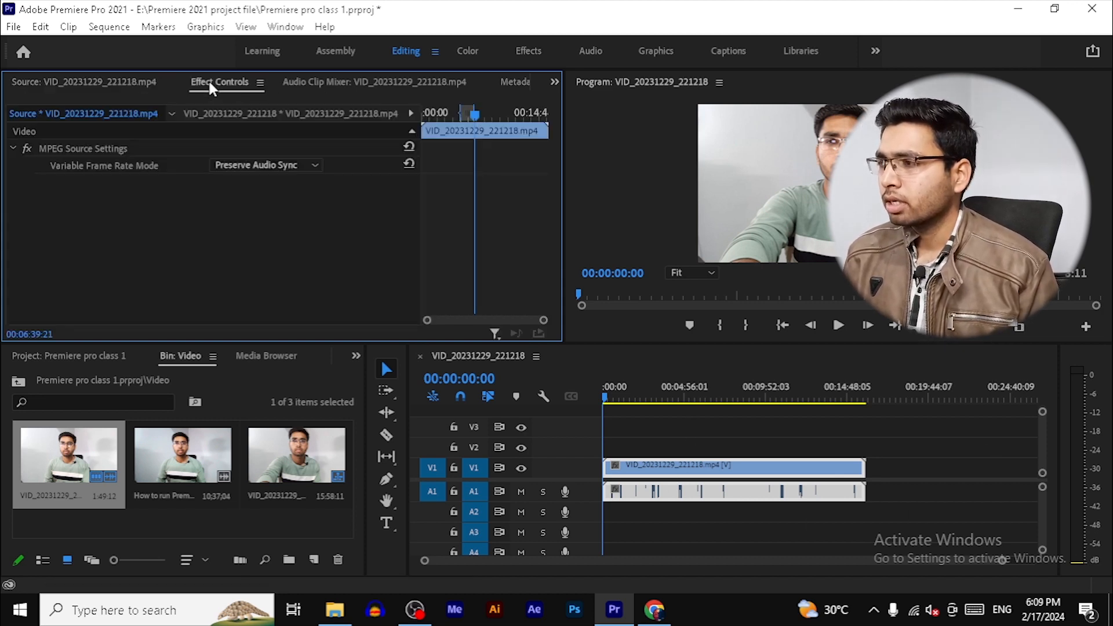
click(695, 470)
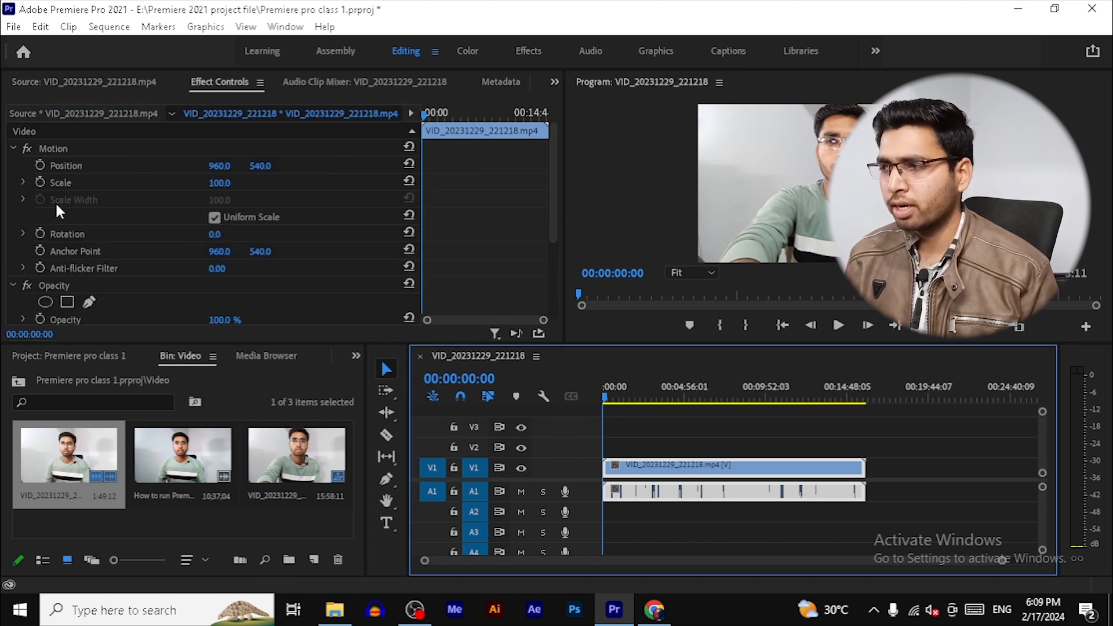
scroll(157, 255, down, 2)
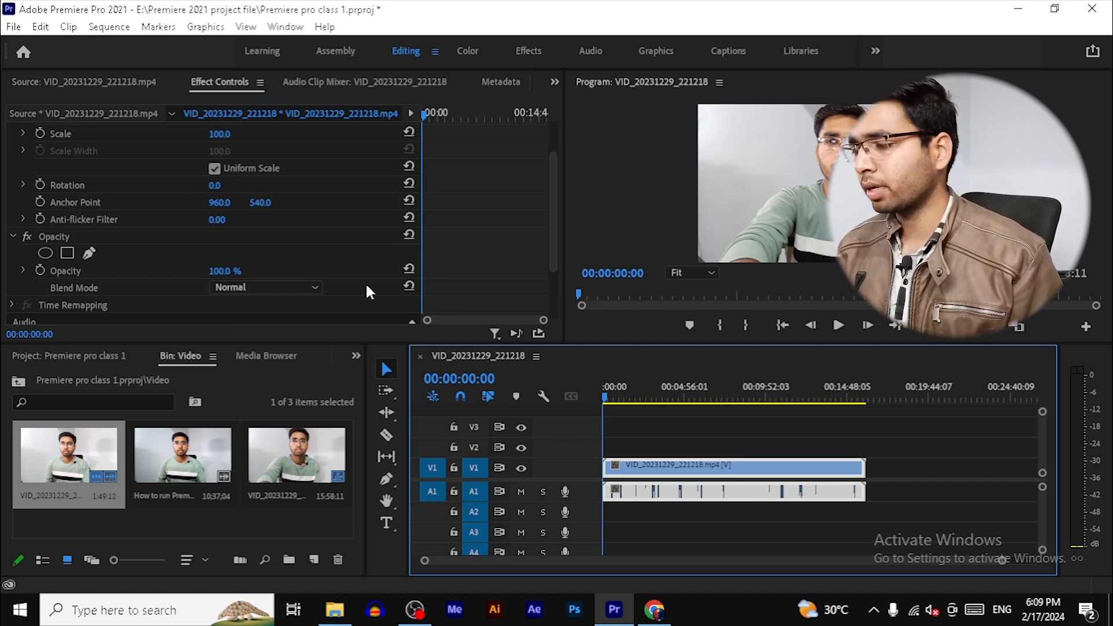
click(464, 212)
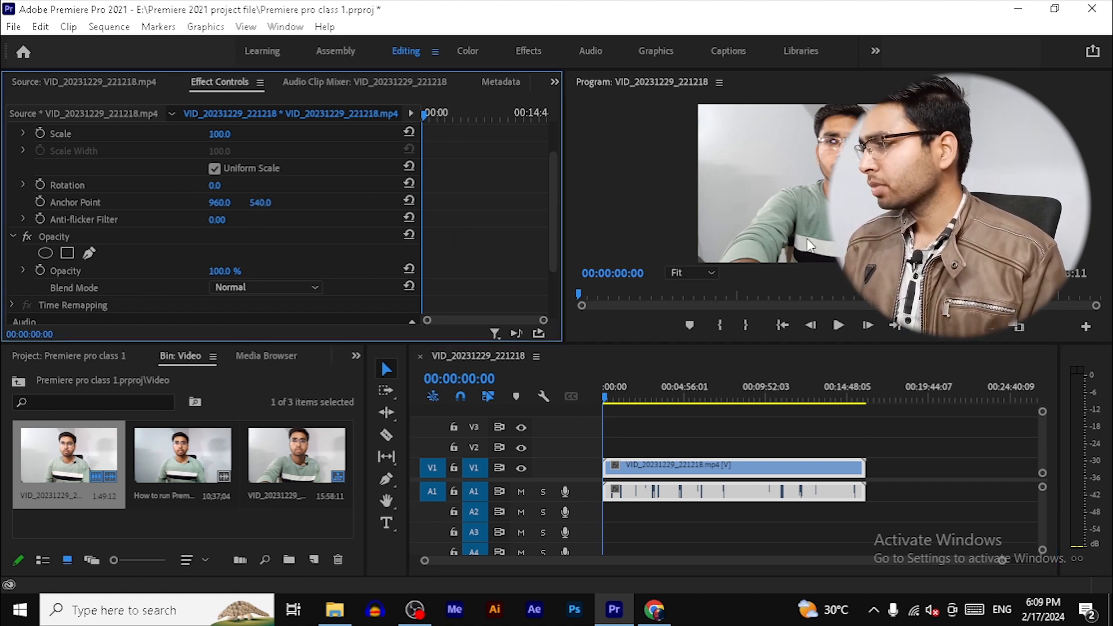
key(ctrl+s)
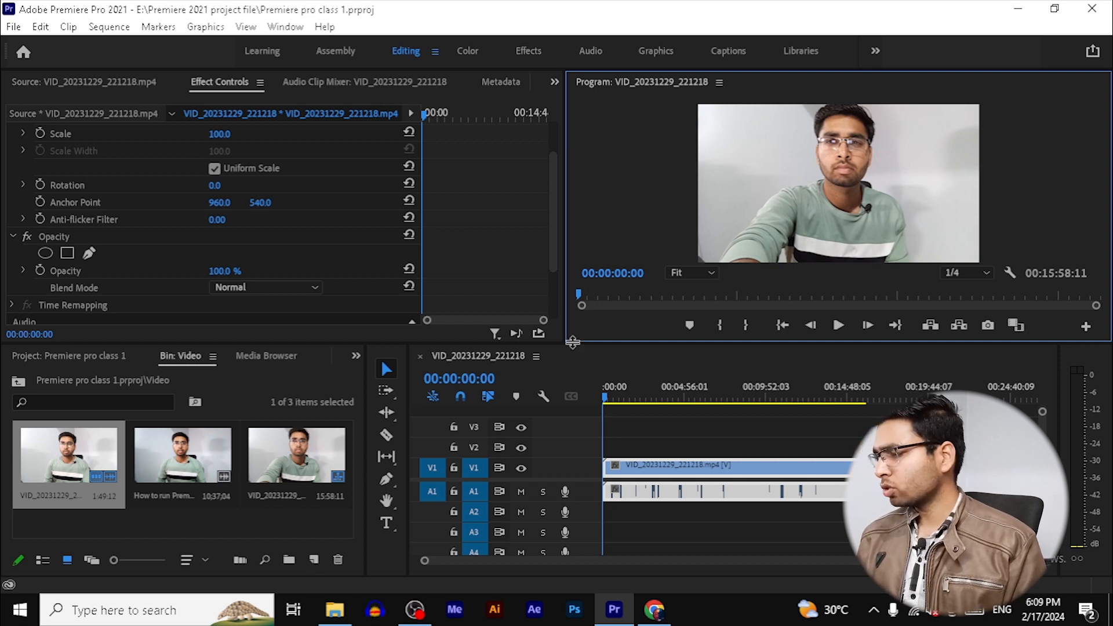
Step: Enlarge the Program Monitor in height and width within the panel layout
drag(573, 343, 573, 389)
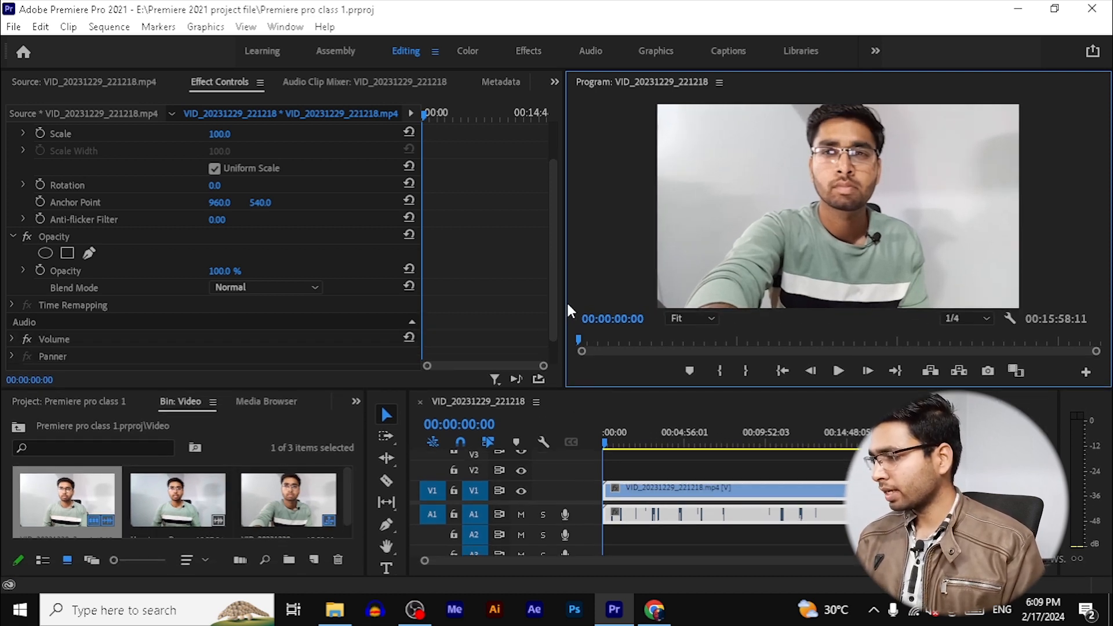
drag(565, 312, 444, 312)
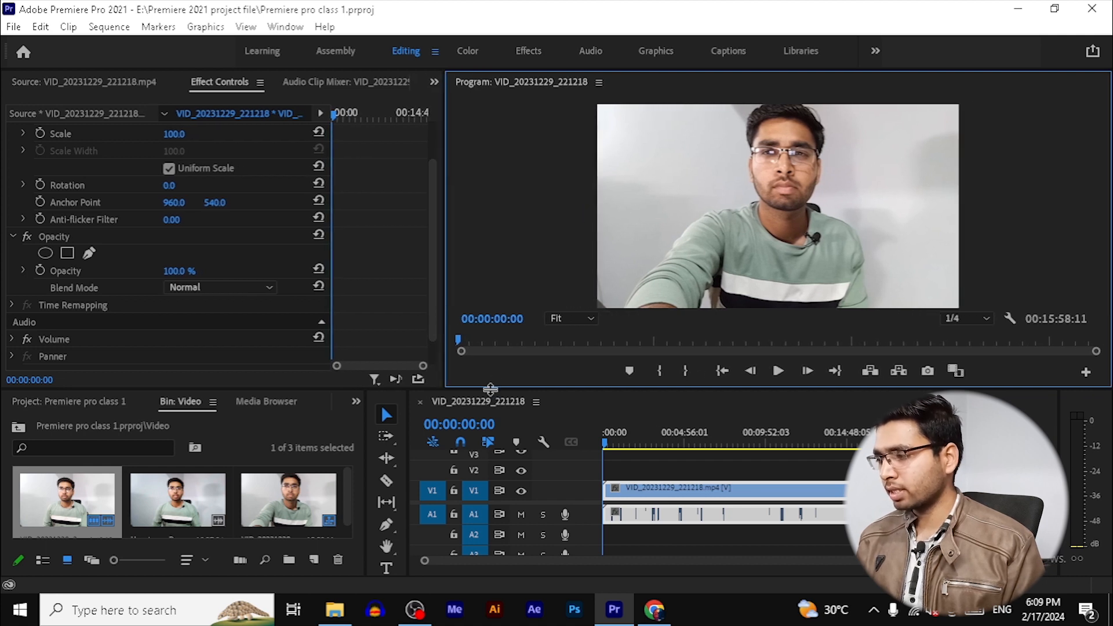
drag(491, 388, 487, 401)
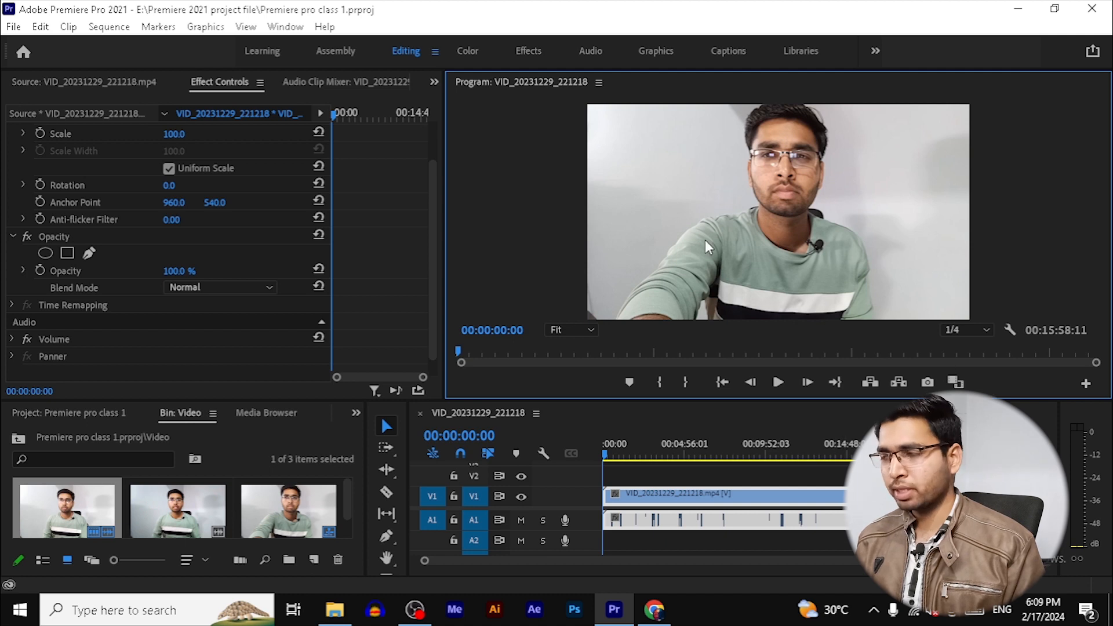
Step: Save the current panel layout as a new workspace named with the creator's first name followed by "new"
click(285, 27)
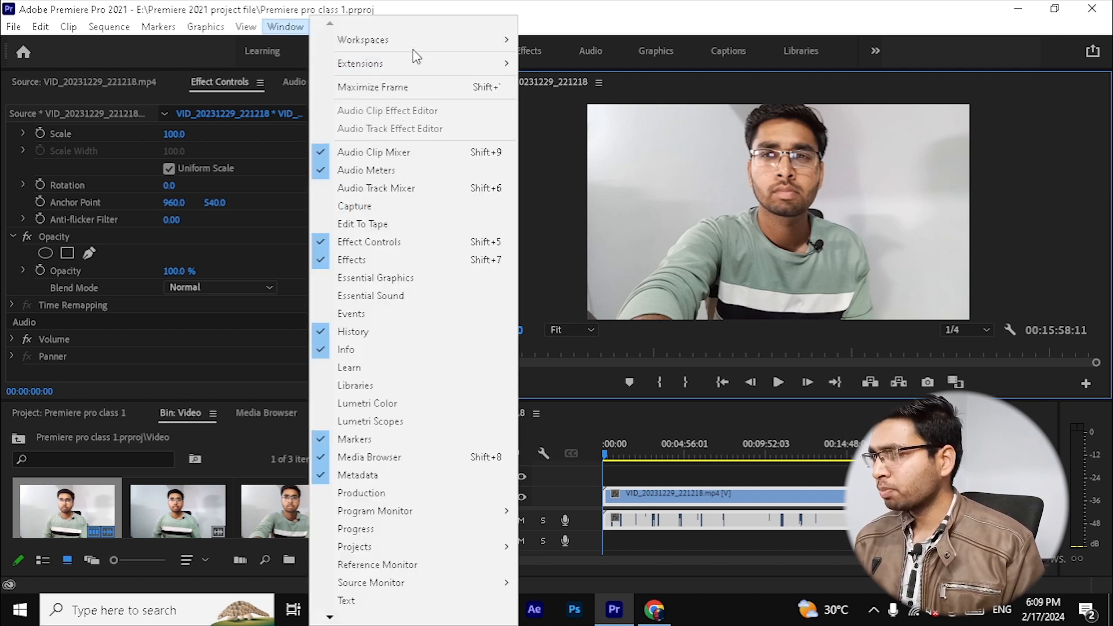
mouse_move(446, 36)
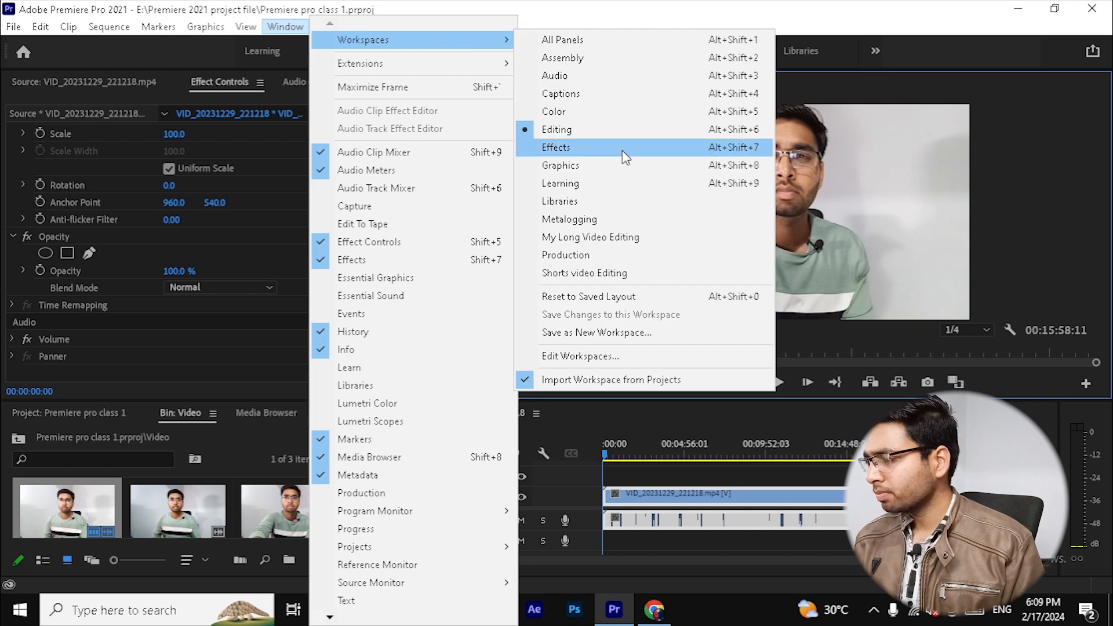
click(578, 333)
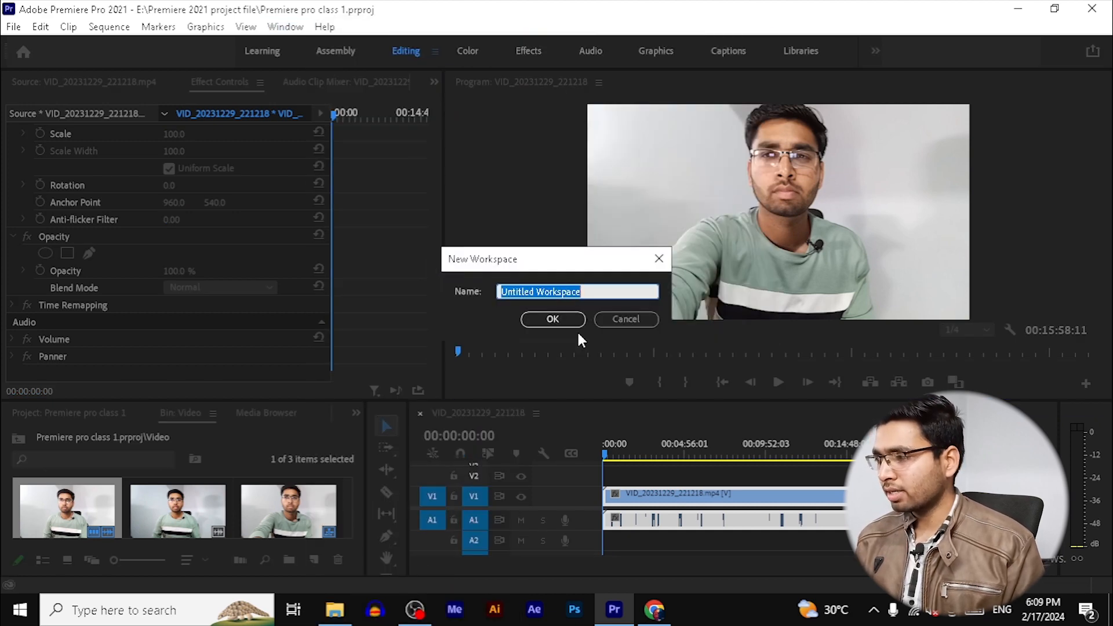
text(Deep nerw)
key(ctrl+a)
text(deep)
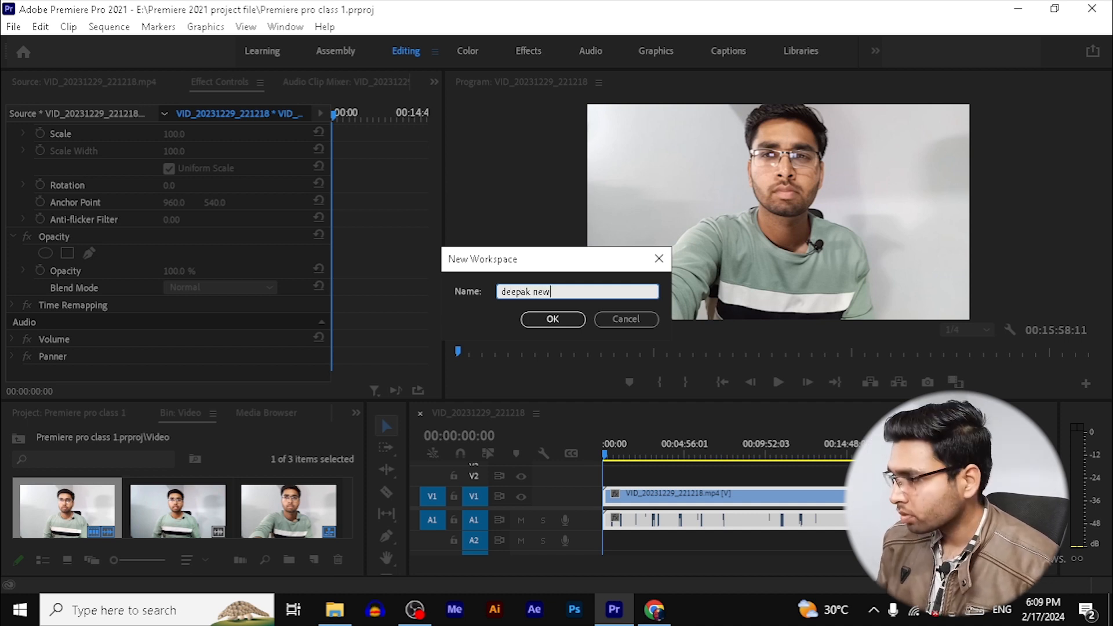
click(525, 319)
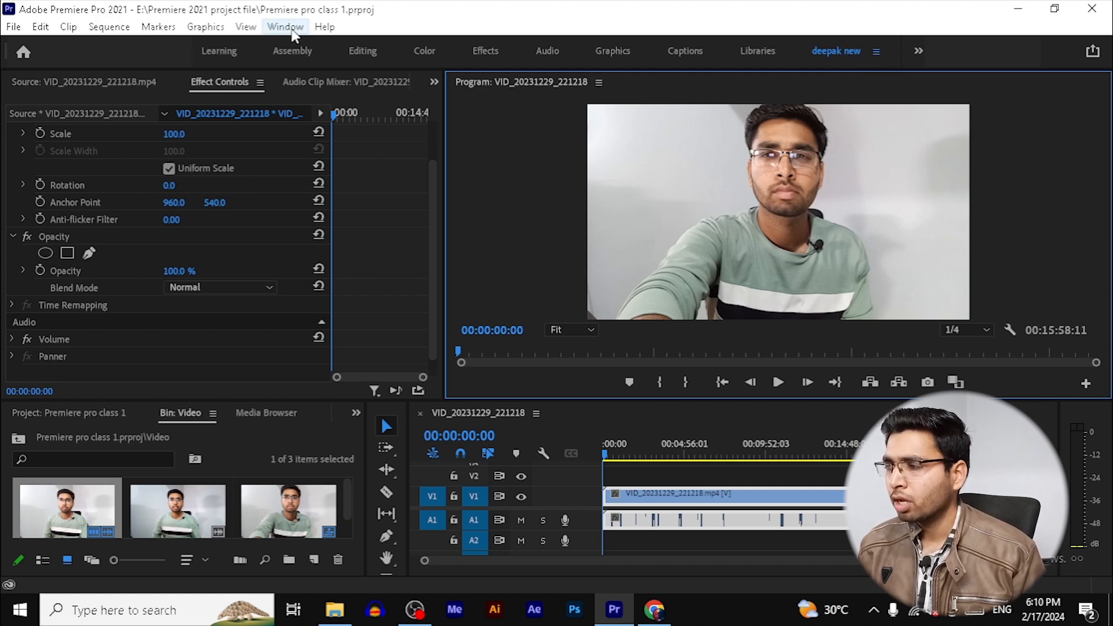
Step: Reset the new custom workspace to its saved layout
click(285, 26)
mouse_move(369, 39)
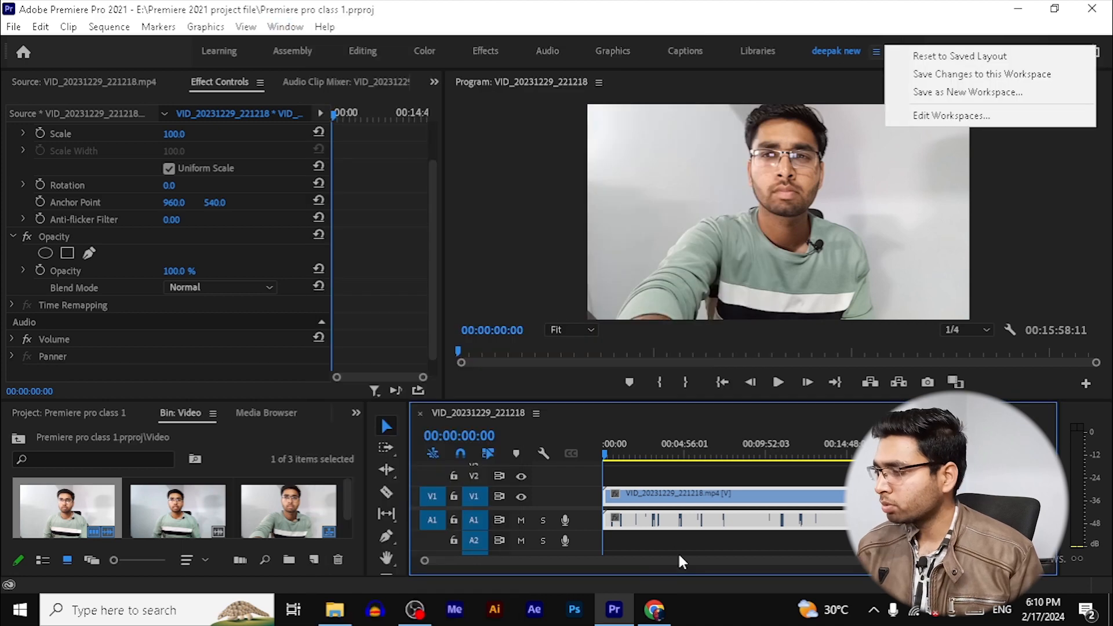
click(678, 553)
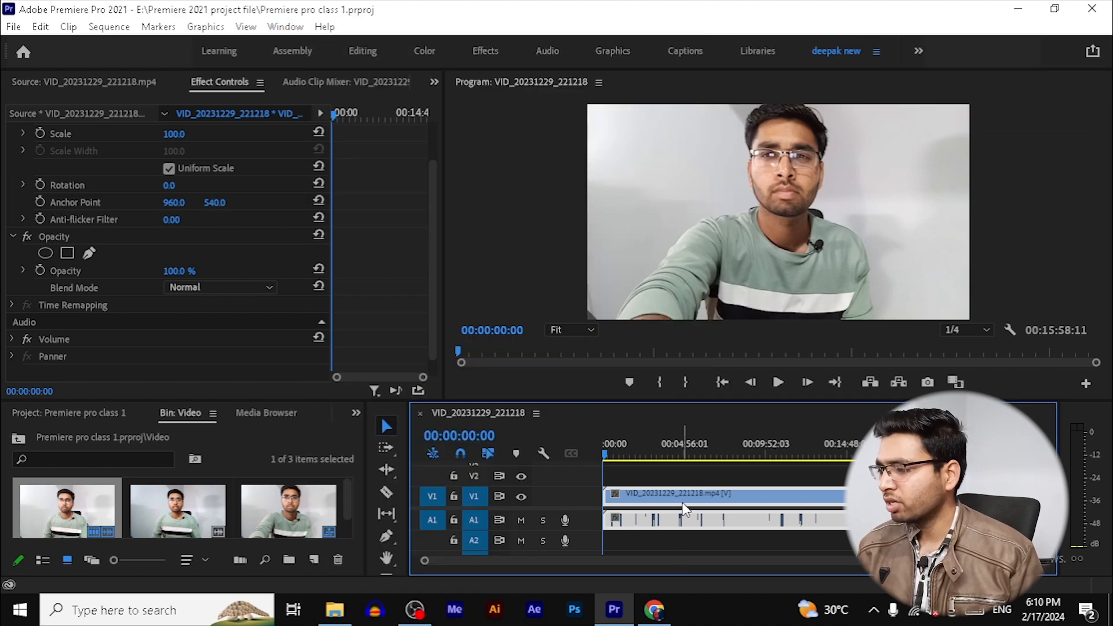
click(285, 27)
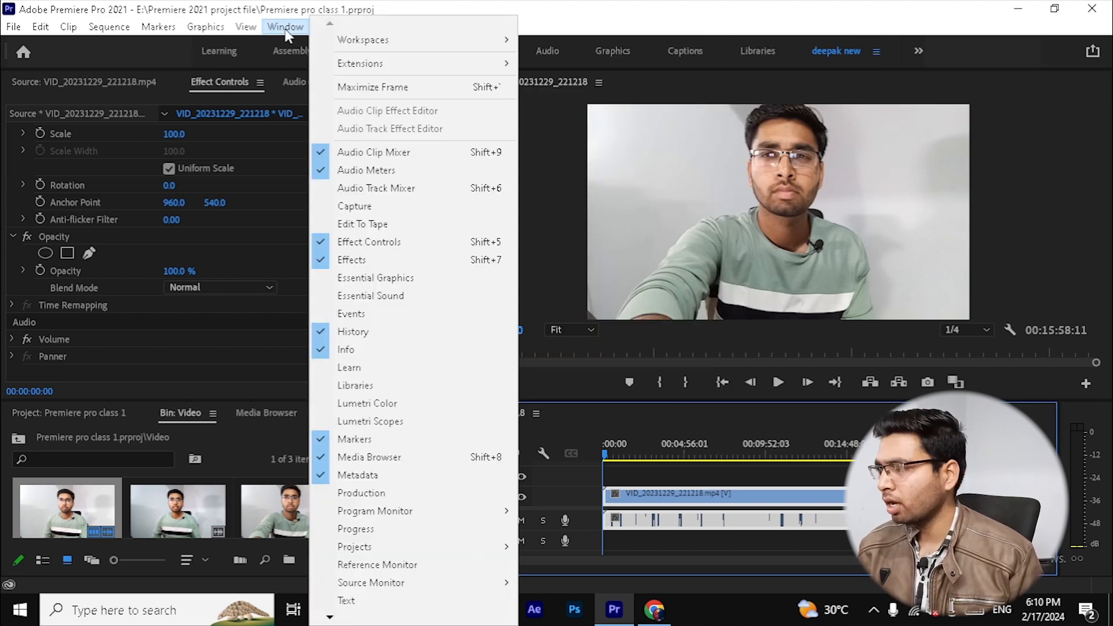
mouse_move(472, 40)
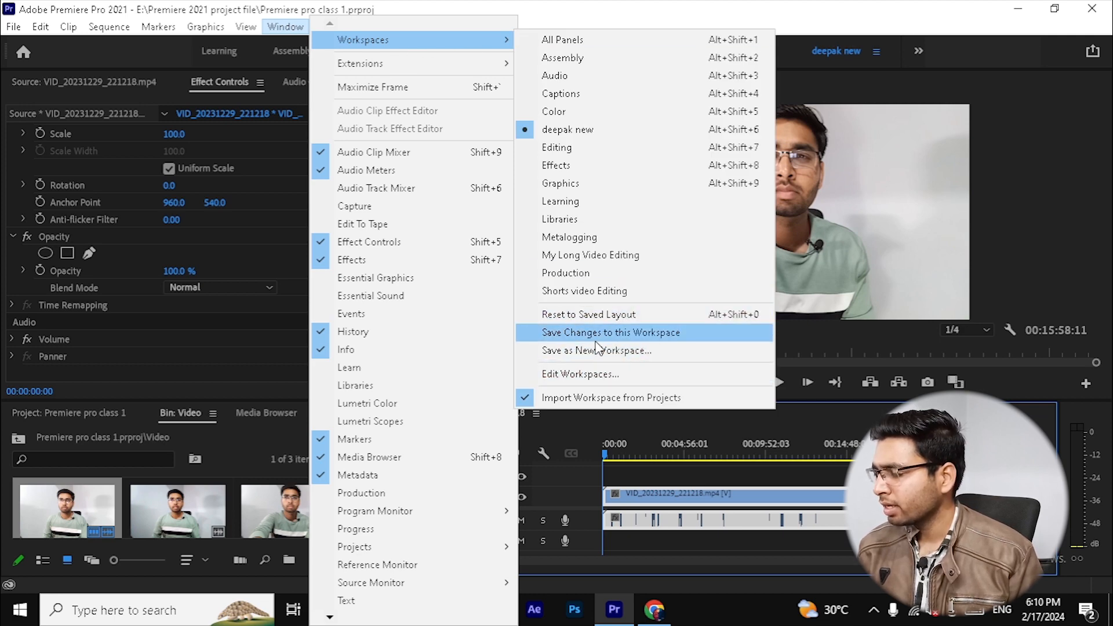
click(614, 320)
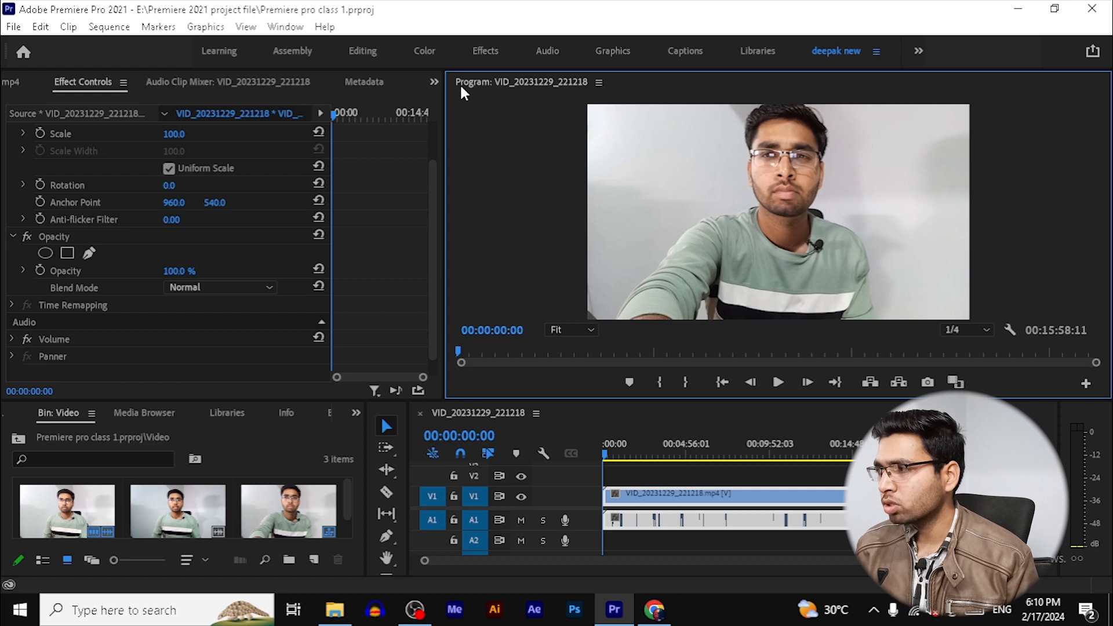
Step: Bring VID_20231229_221218.mp4 back into view in the Source Monitor instead of the Effect Controls
click(433, 82)
click(433, 82)
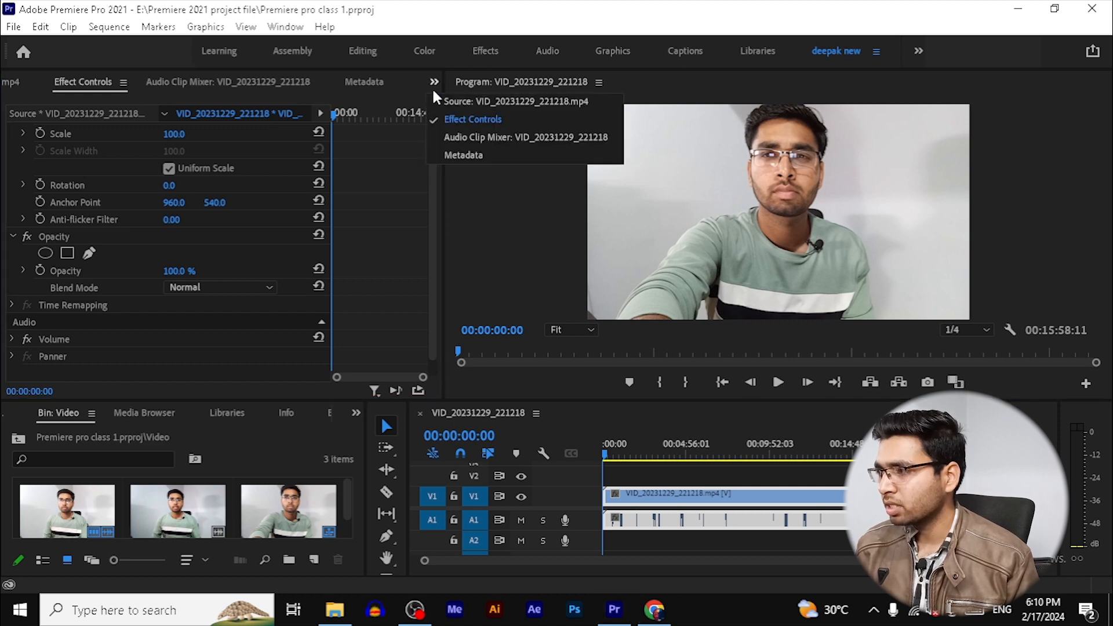
click(486, 100)
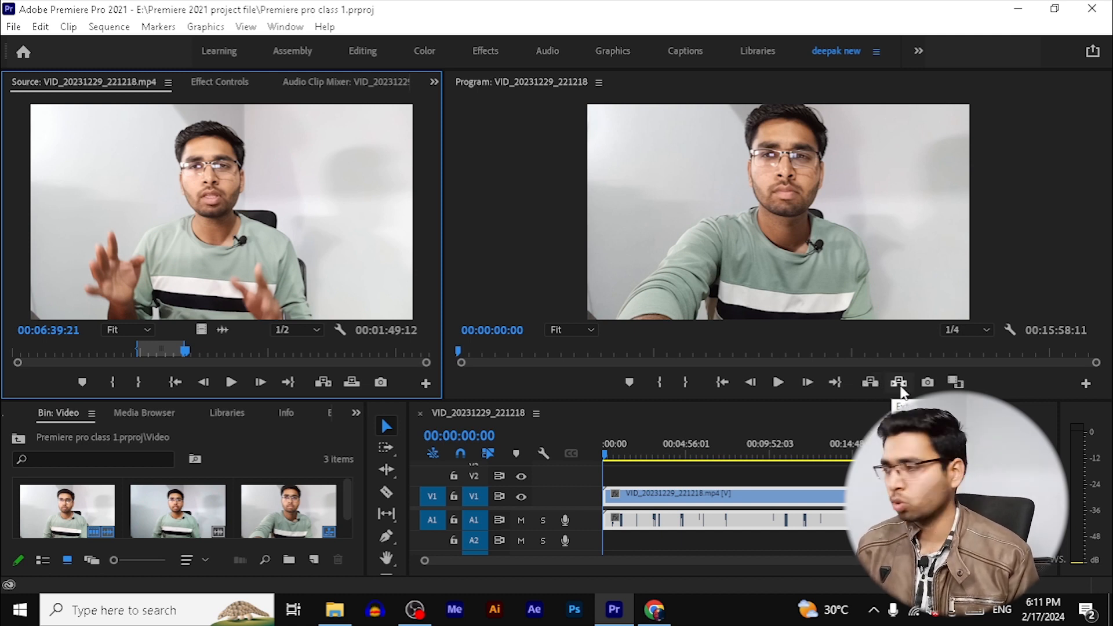
Step: Export the sequence frame at 00:00:00:00 from the Program Monitor as a PNG, keeping the default name and importing it into the project
click(929, 384)
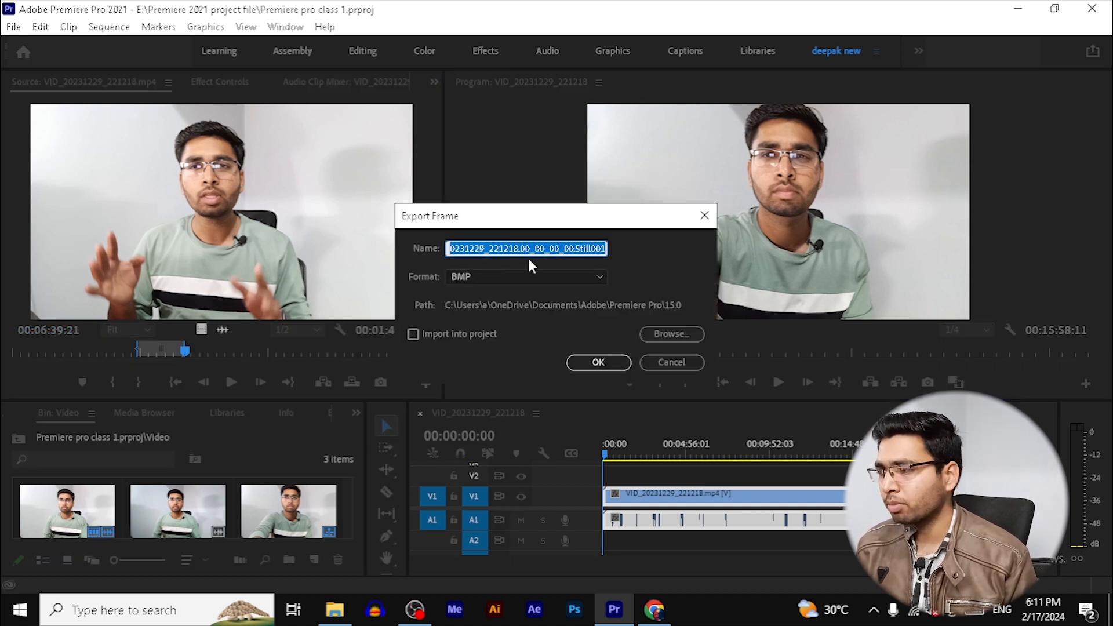
click(560, 277)
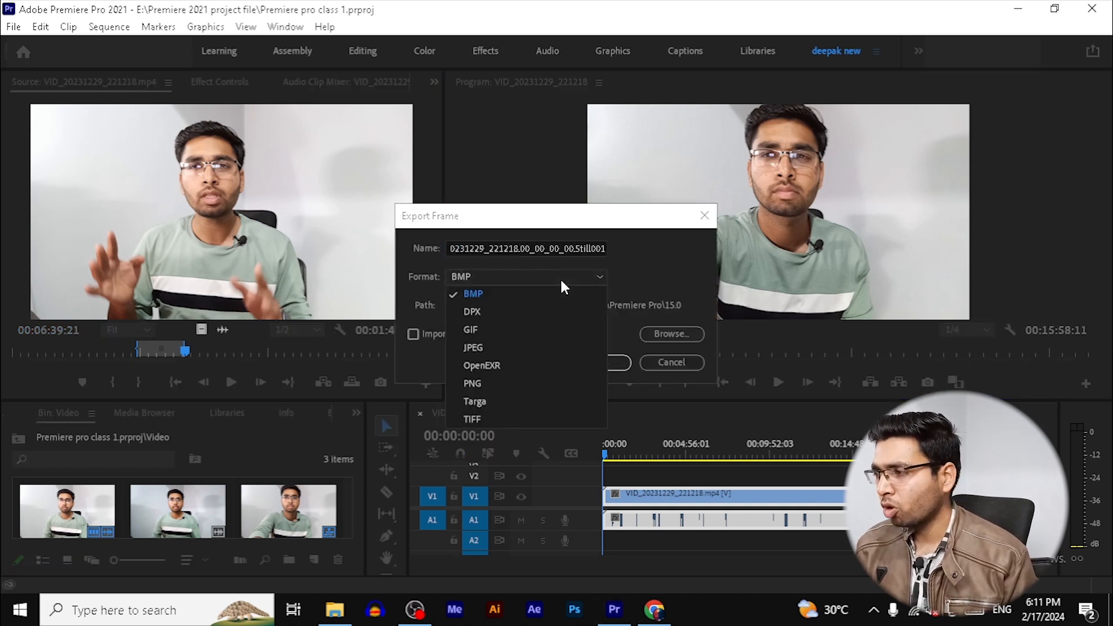
click(545, 378)
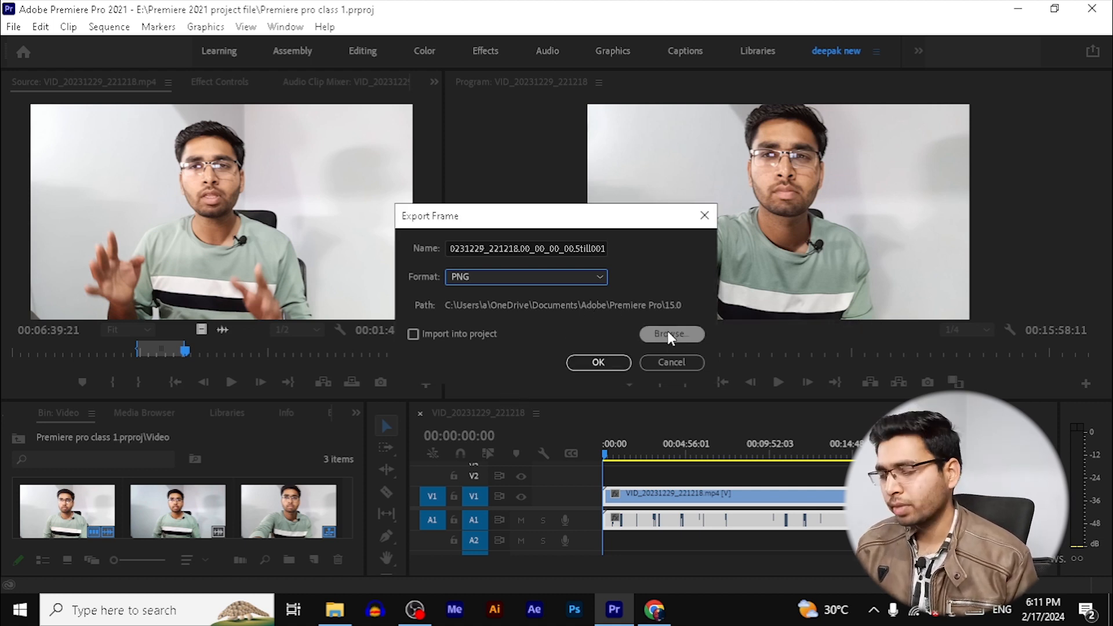
click(411, 336)
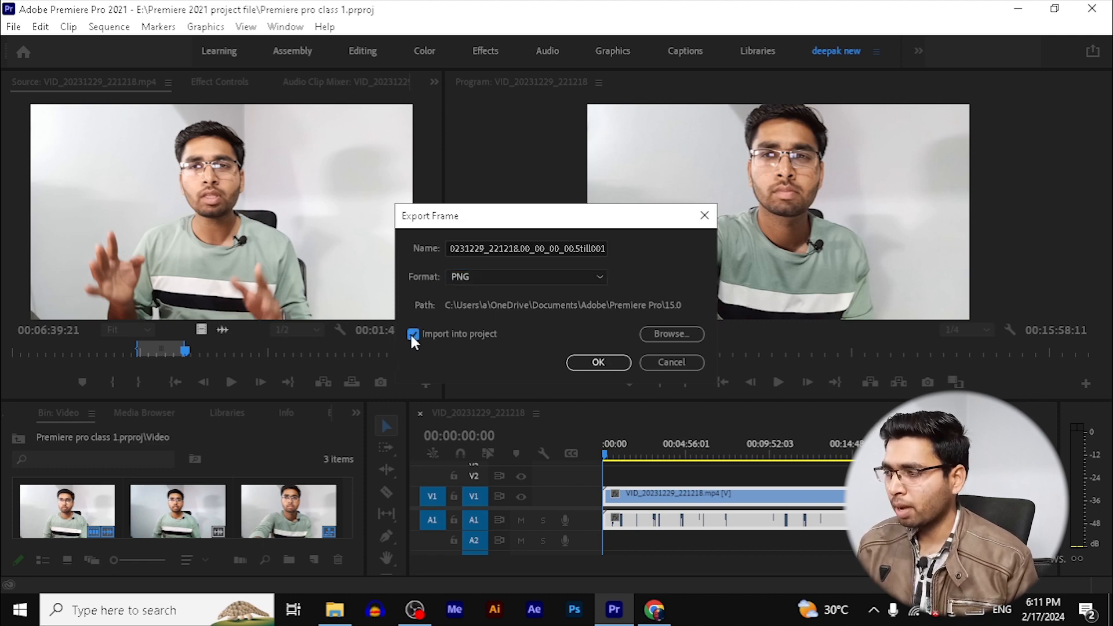
click(594, 363)
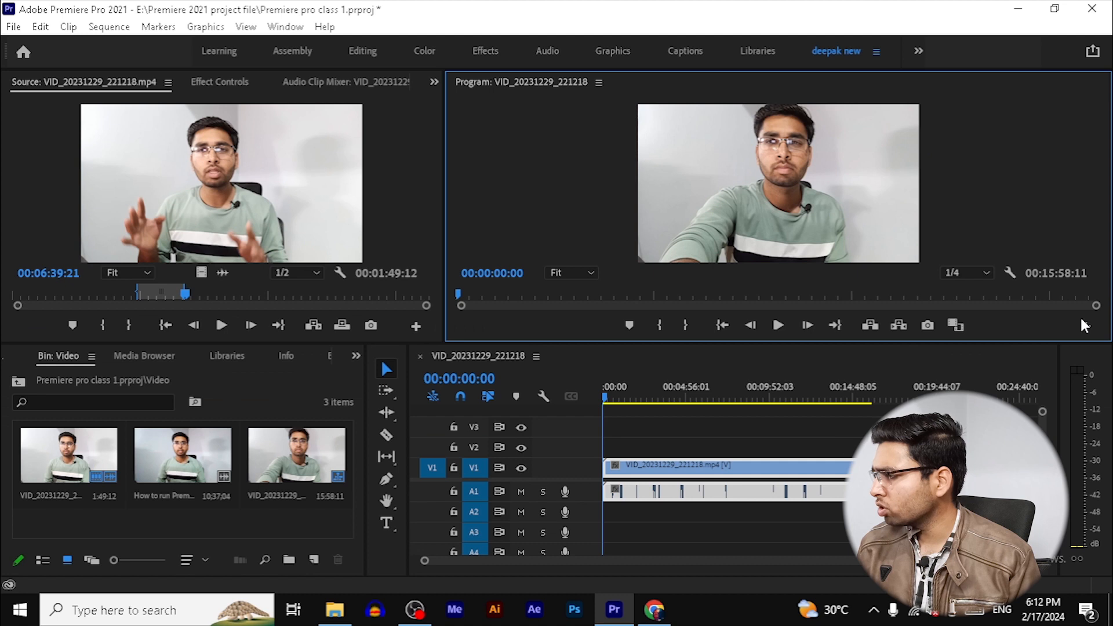
Step: Examine the Program Monitor's available controls in its Button Editor and close it with the layout unmodified
click(1084, 327)
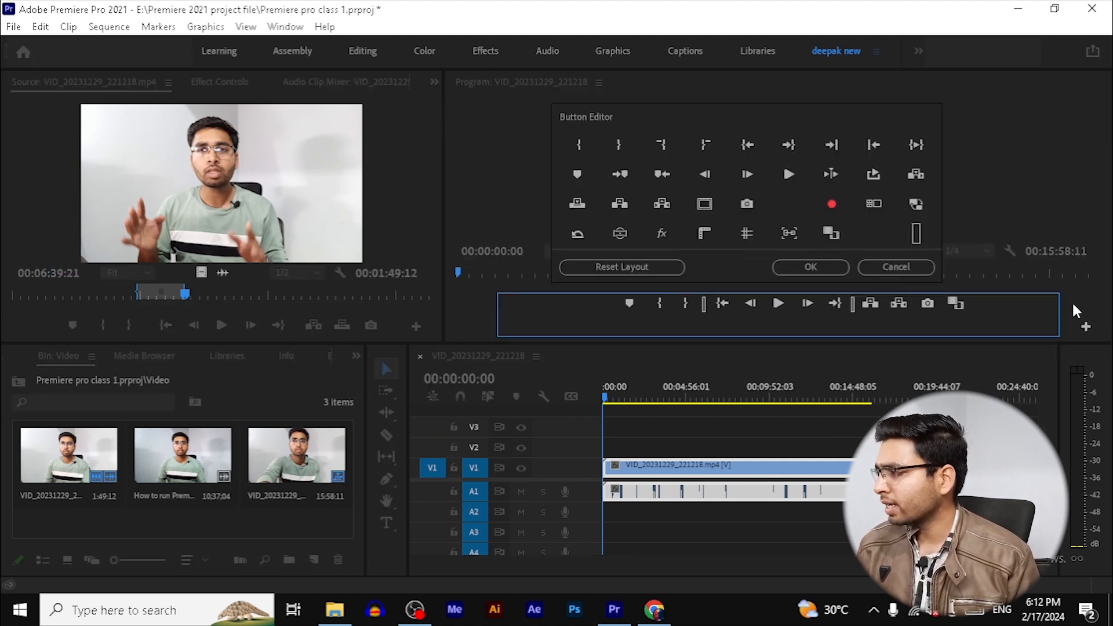
click(809, 267)
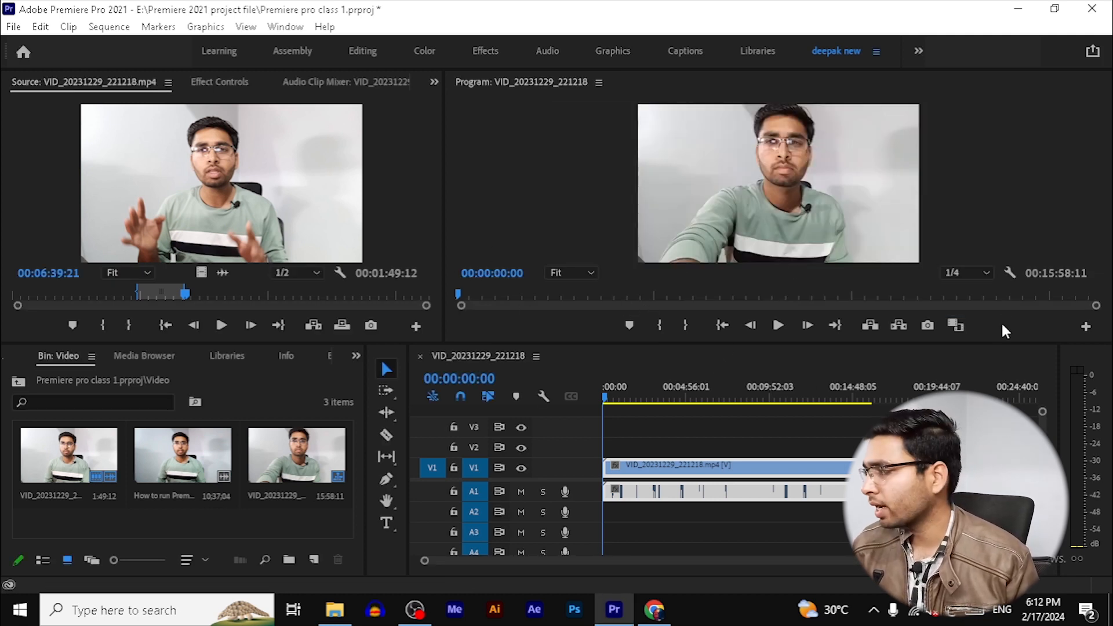
Step: Set the Program Monitor's playback resolution to Full and scrub the sequence to about 00:02:21:14
click(979, 273)
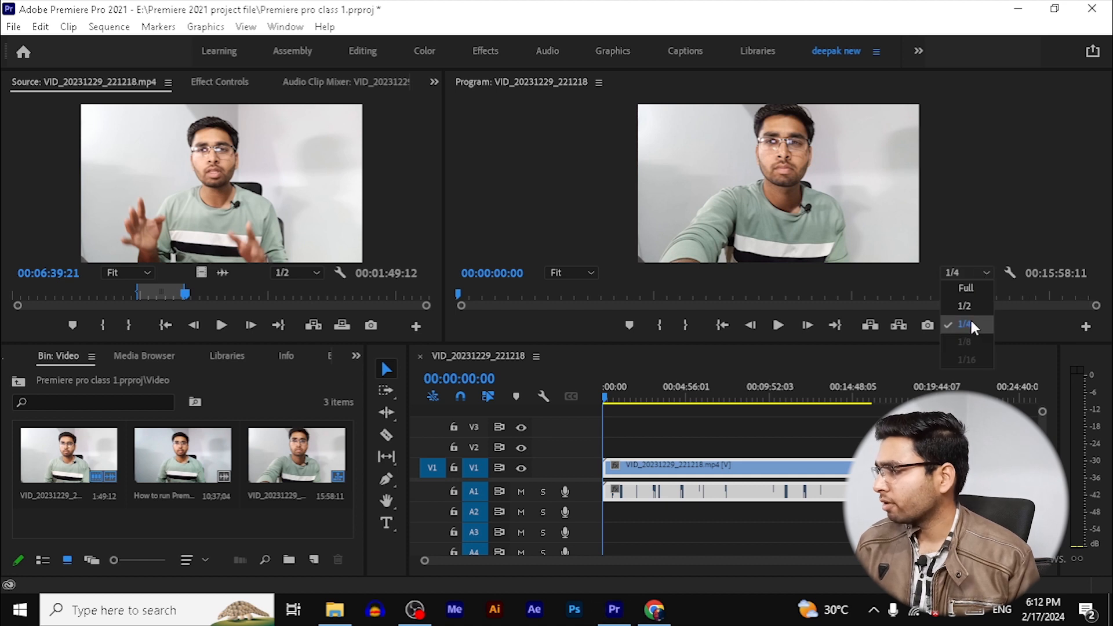
click(973, 288)
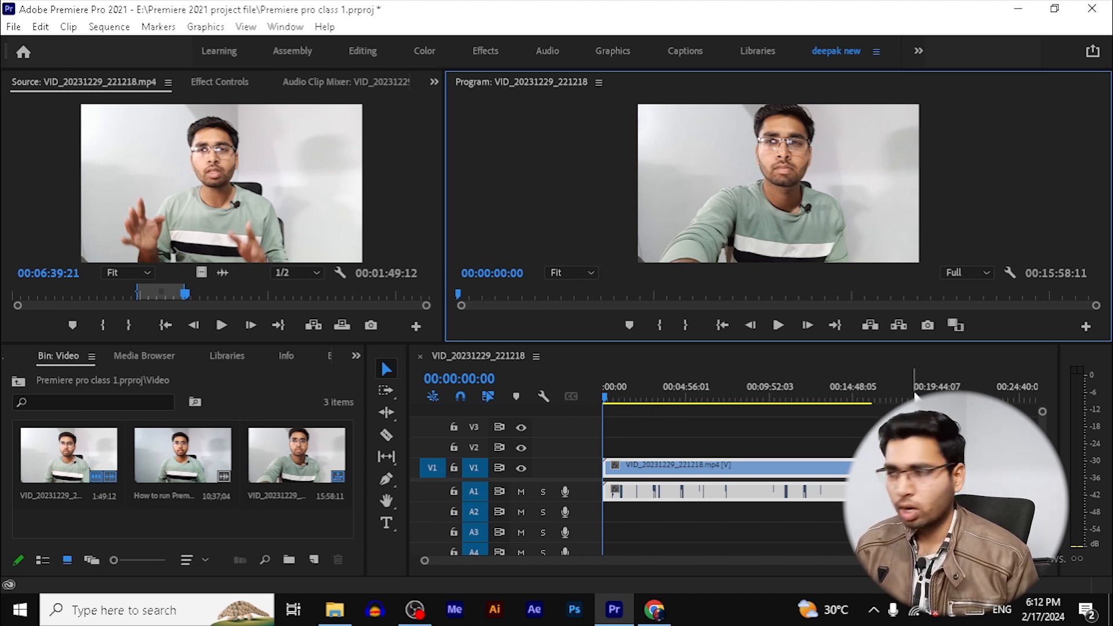
drag(695, 399, 658, 400)
Step: Lower the Program Monitor's playback resolution to 1/2 and finally to 1/4
click(977, 272)
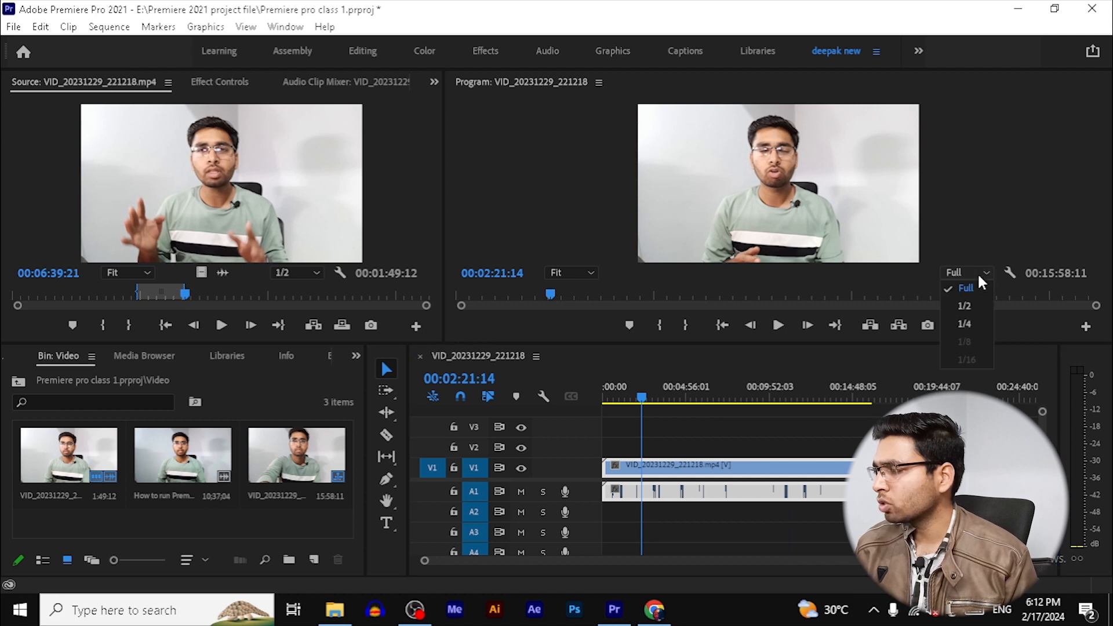
click(975, 310)
click(973, 278)
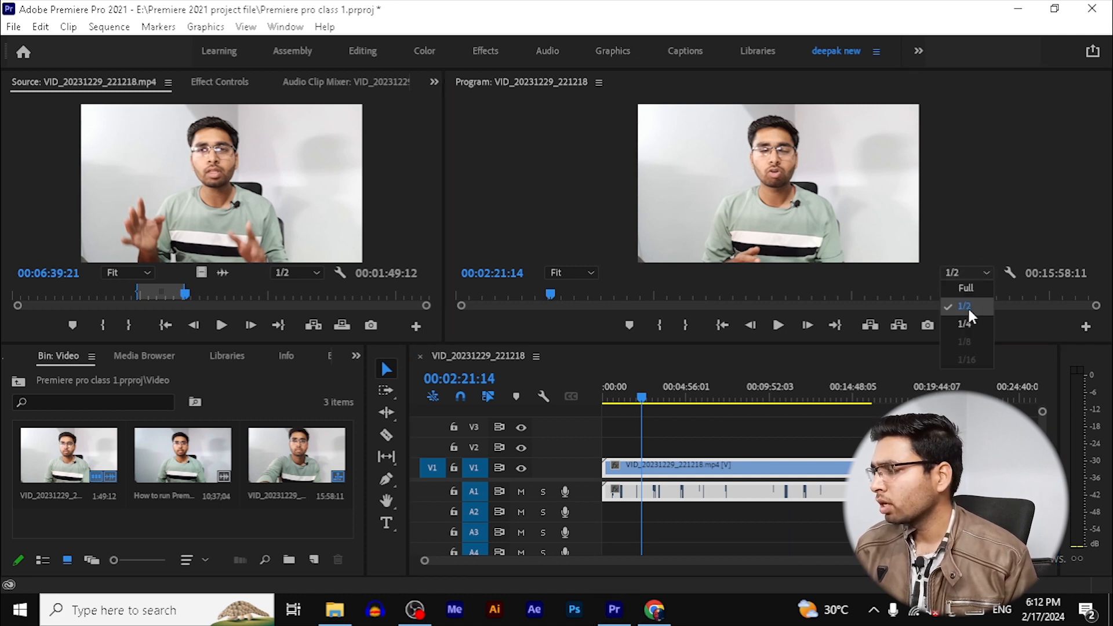
click(968, 323)
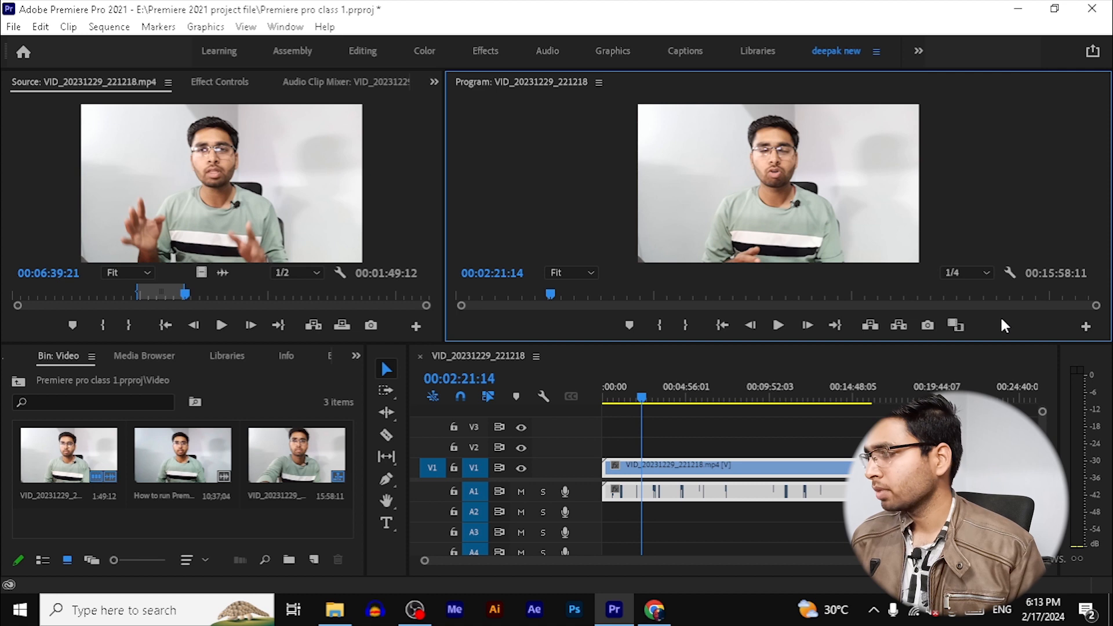
click(968, 272)
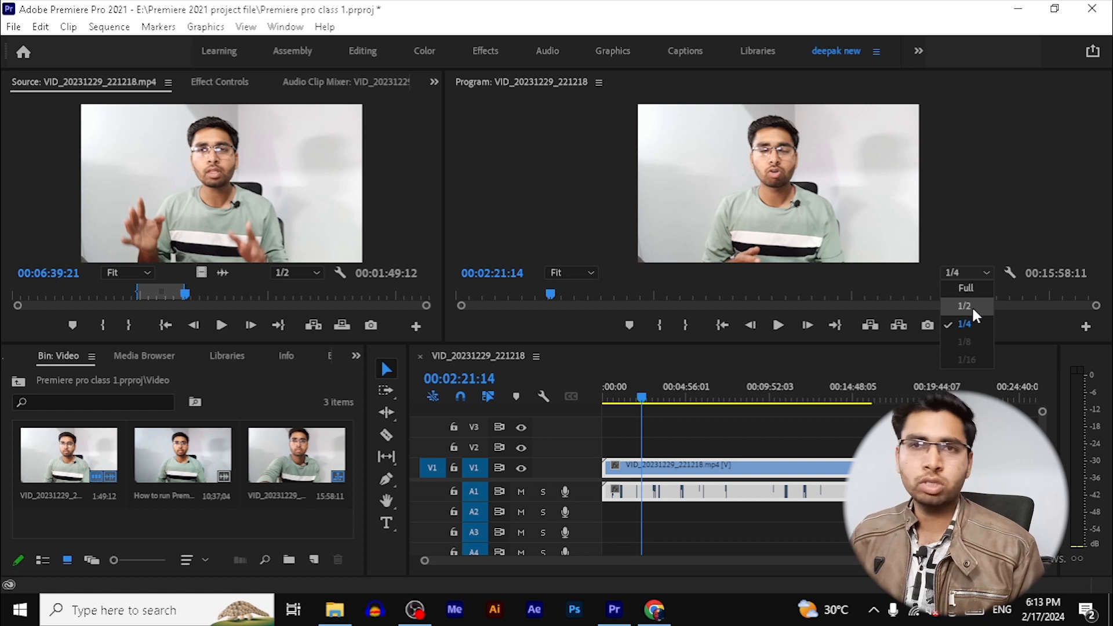
click(1035, 189)
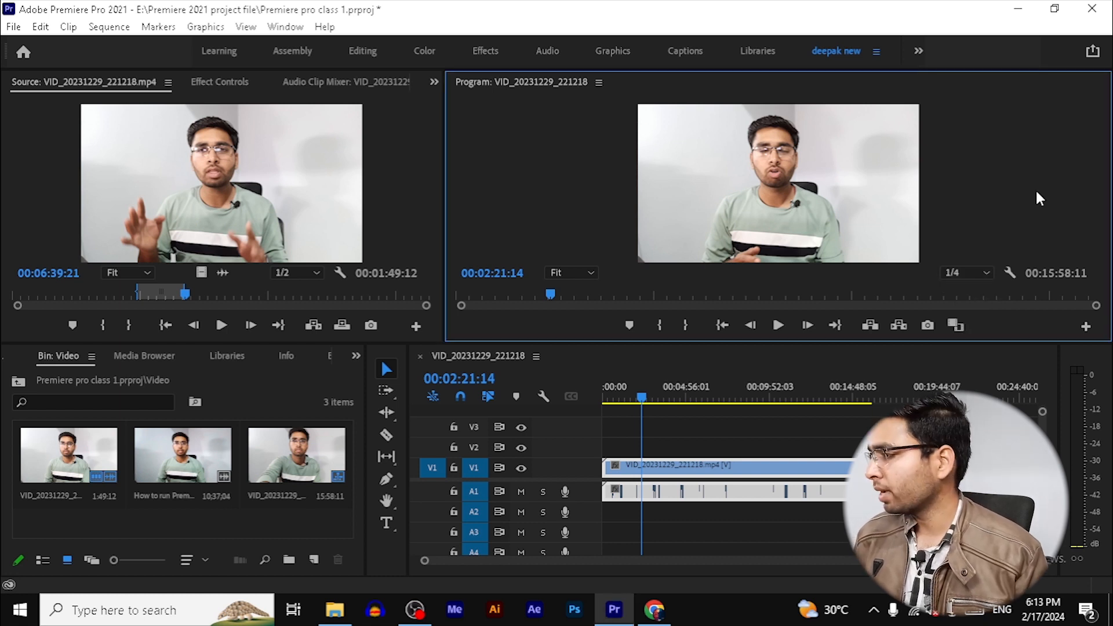
Step: Change the Program Monitor's zoom level to 10% and then enlarge it to 50%
click(589, 271)
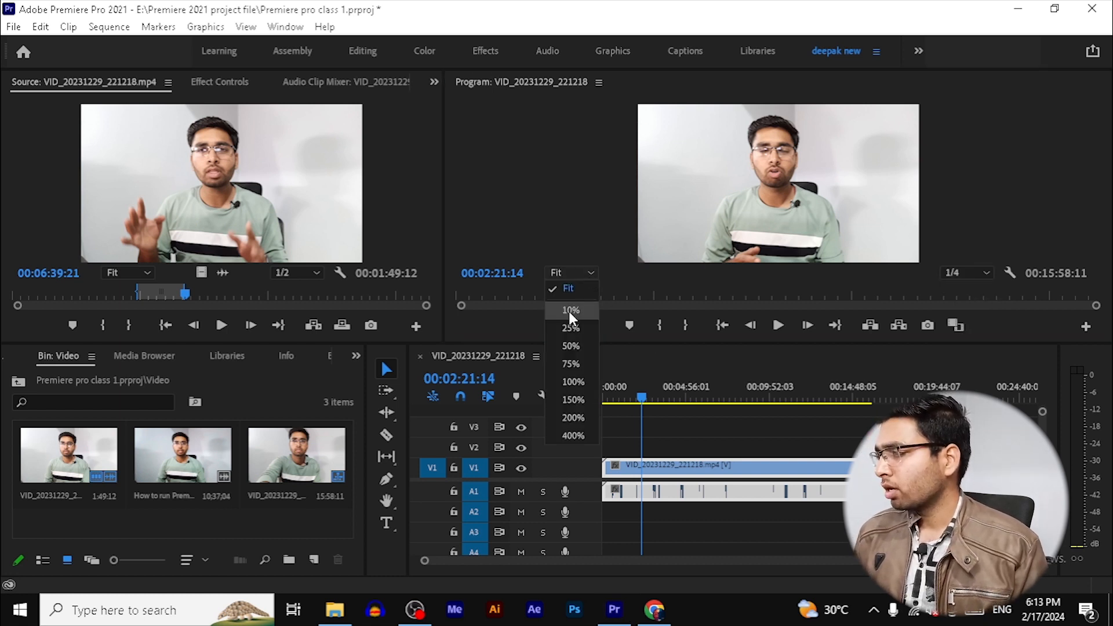
click(569, 312)
click(576, 270)
click(571, 346)
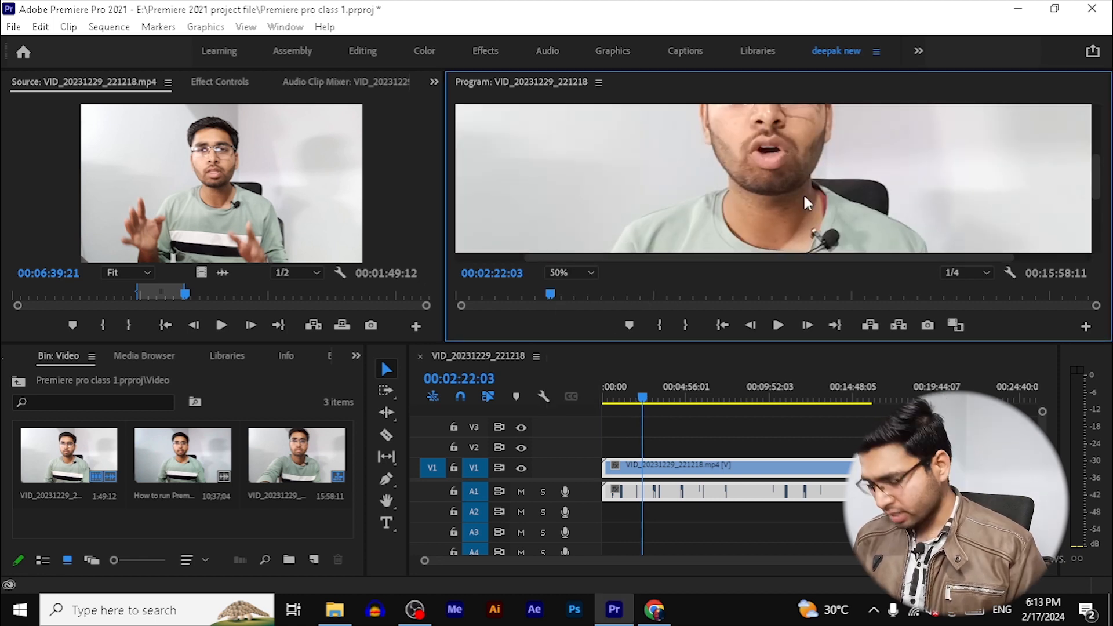
Step: Pan the enlarged Program Monitor frame with the Hand tool and return the zoom level to Fit
key(h)
drag(811, 168, 798, 211)
drag(812, 133, 635, 256)
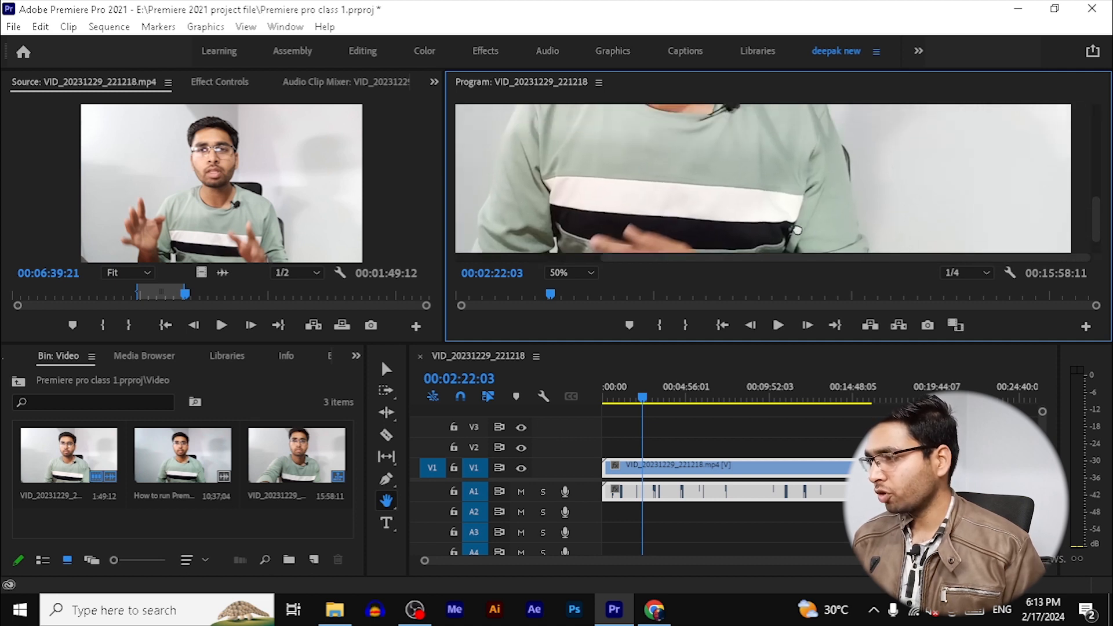
click(588, 273)
click(582, 289)
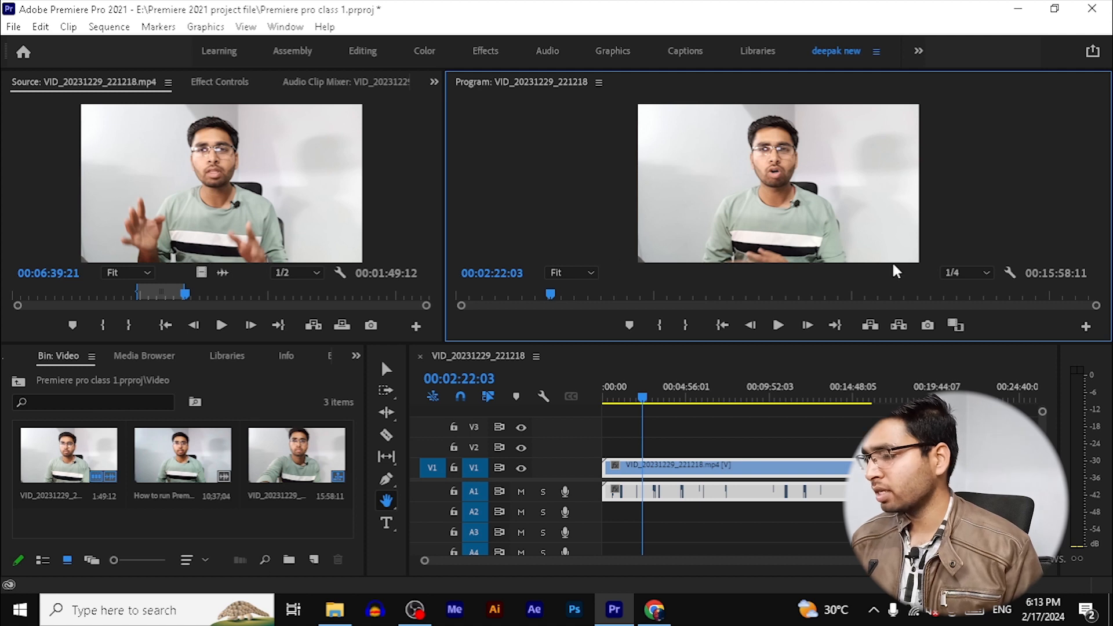
Step: Scrub through the sequence around 00:05:55:04, return the playhead to 00:00:00:00 and make the Tools panel active
click(702, 399)
mouse_move(704, 400)
mouse_down()
mouse_move(777, 400)
mouse_move(703, 400)
mouse_up()
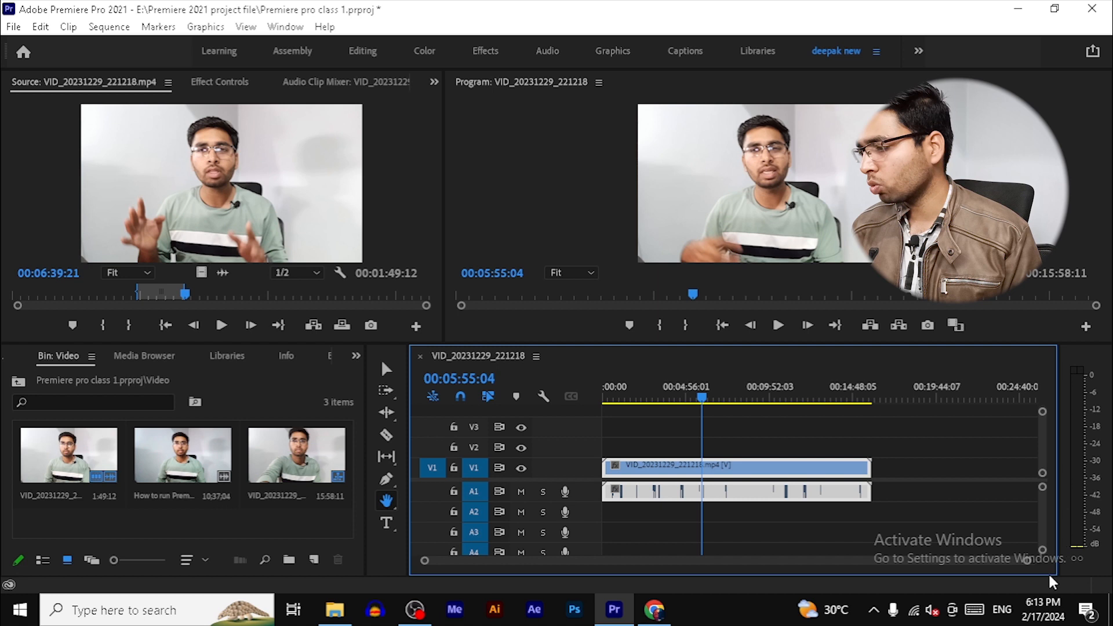
mouse_move(701, 405)
mouse_down()
mouse_move(636, 400)
mouse_move(843, 393)
mouse_move(696, 415)
mouse_up()
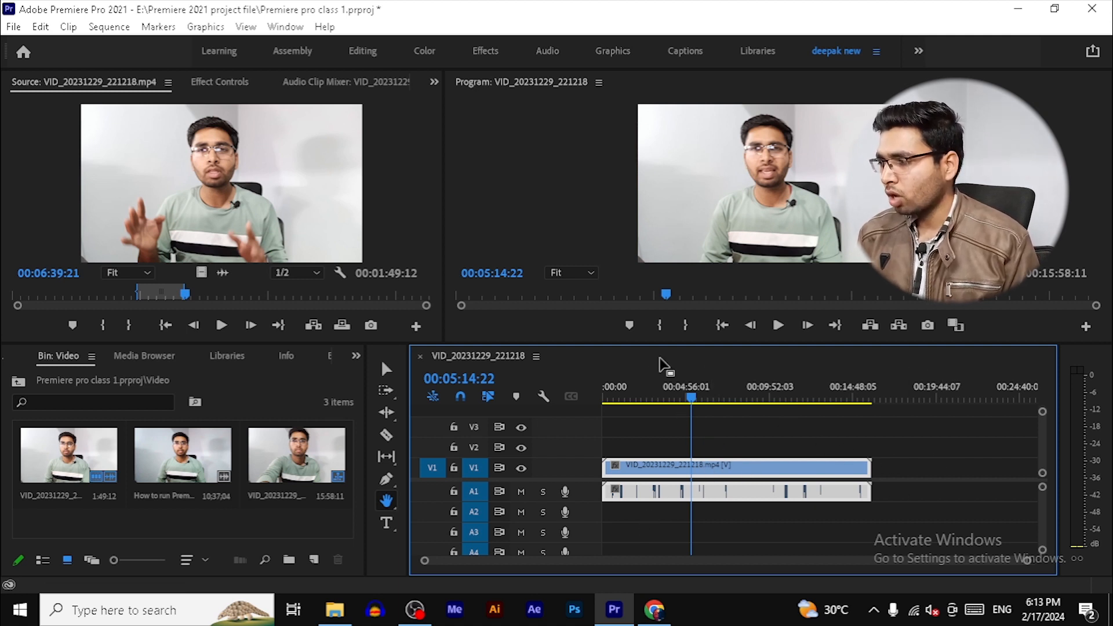
drag(689, 394, 576, 423)
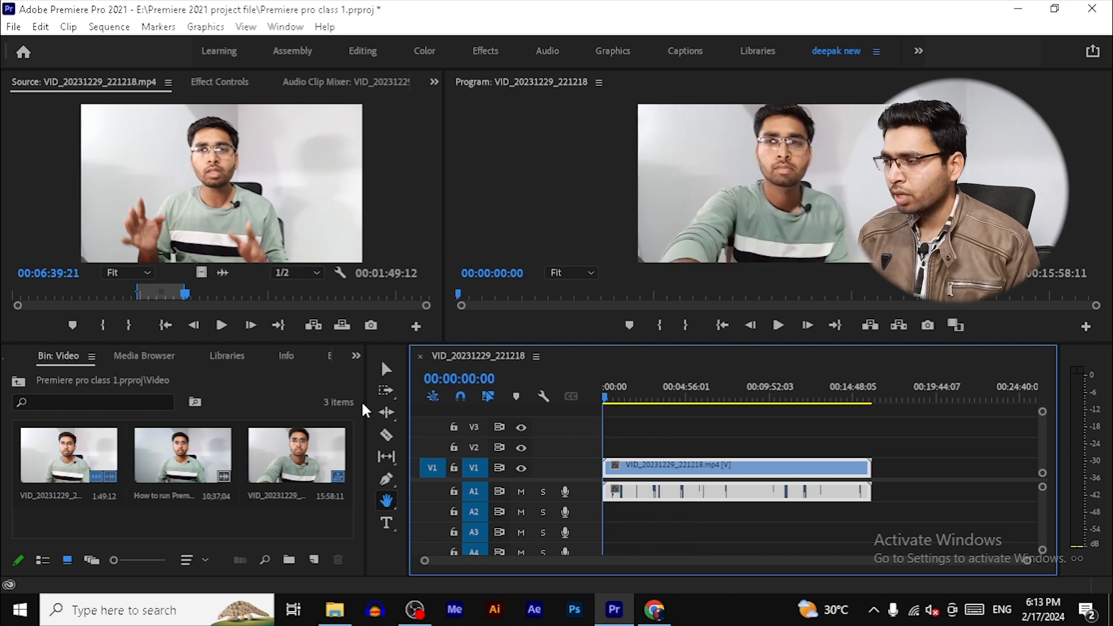
click(394, 354)
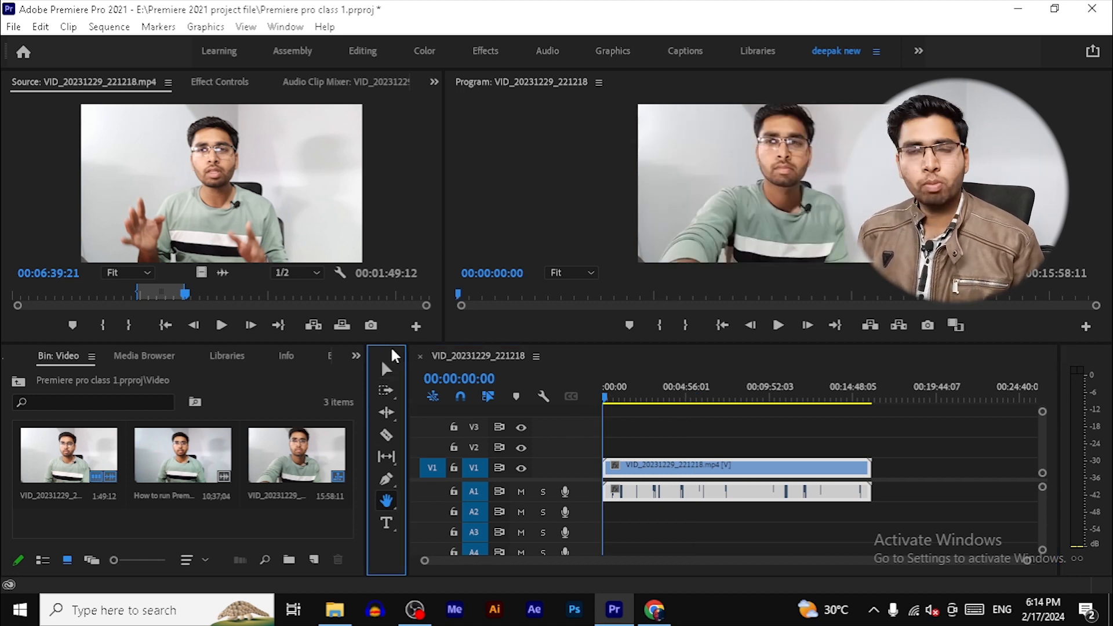